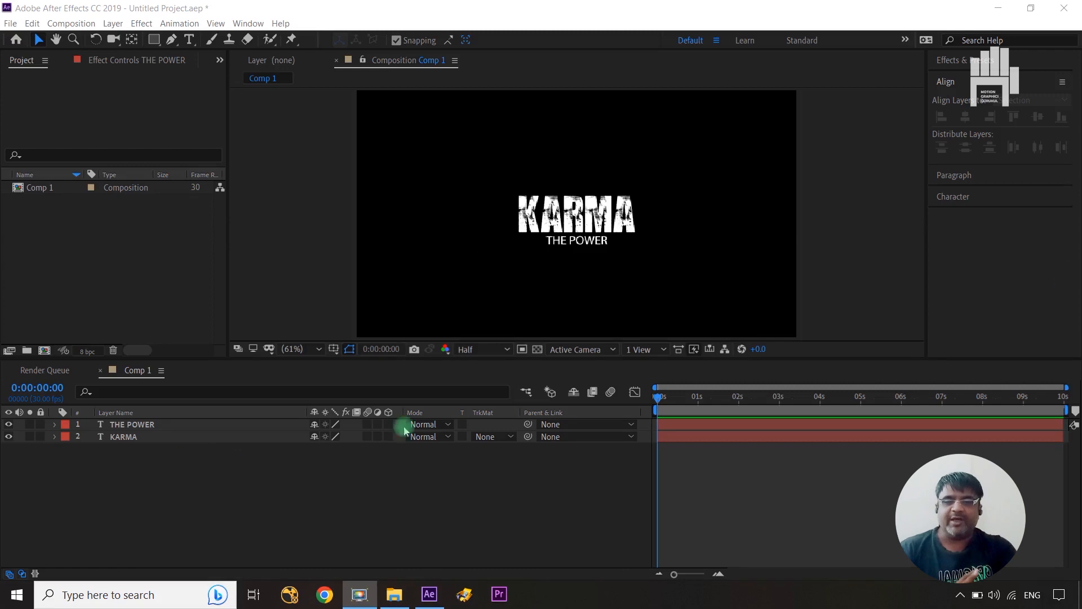
pyautogui.click(163, 436)
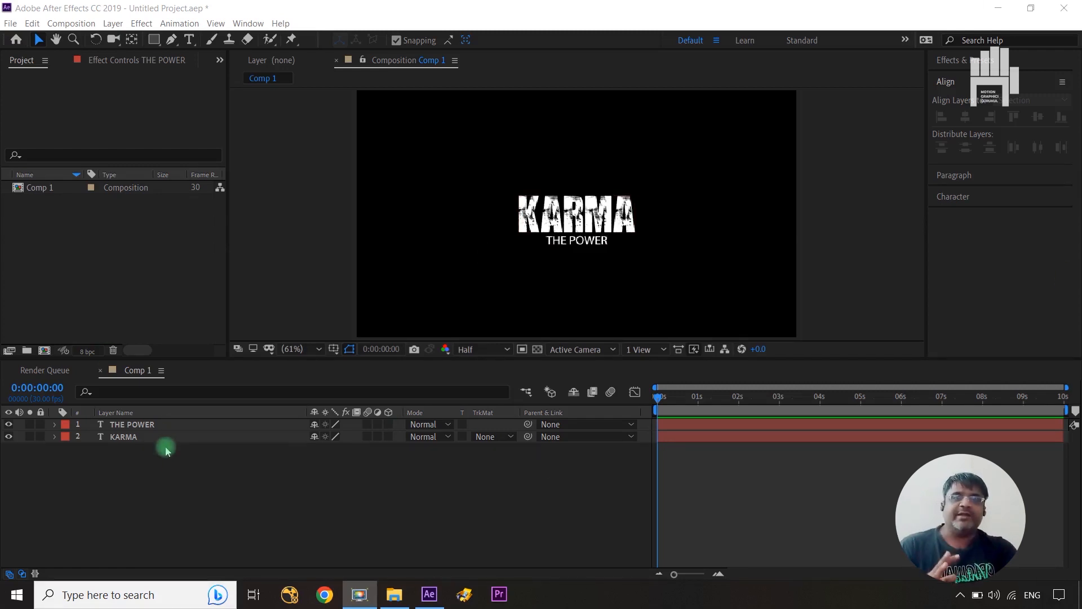
pyautogui.click(169, 425)
pyautogui.click(169, 424)
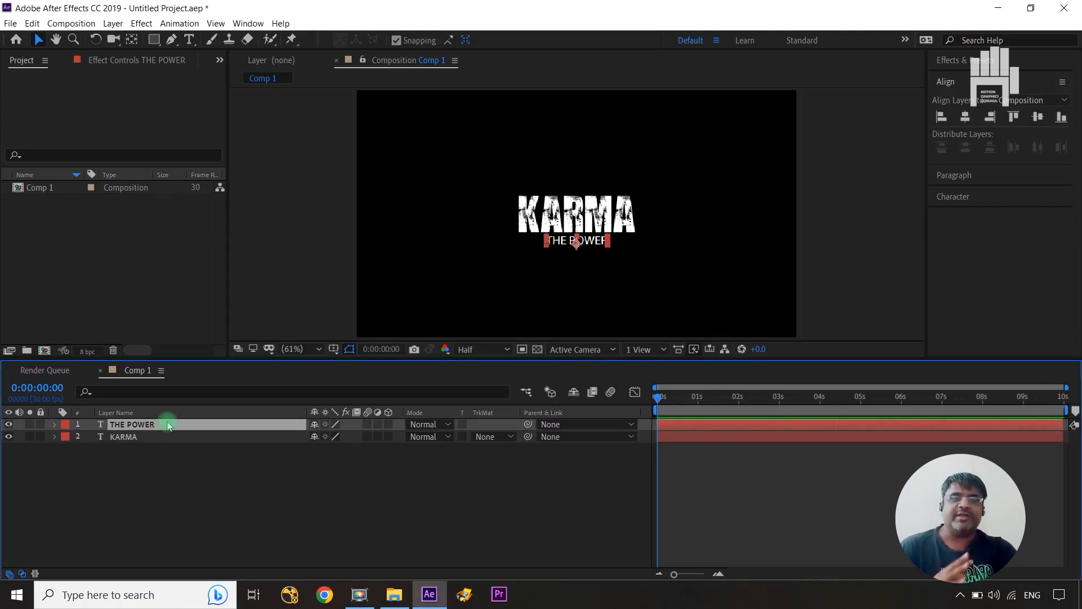
pyautogui.click(167, 443)
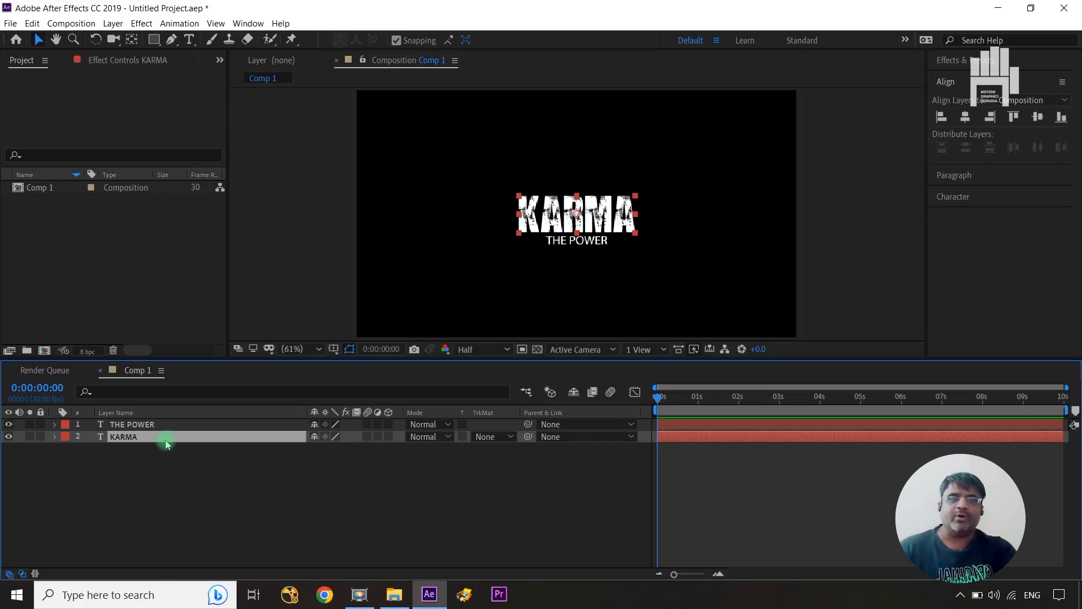
pyautogui.click(177, 464)
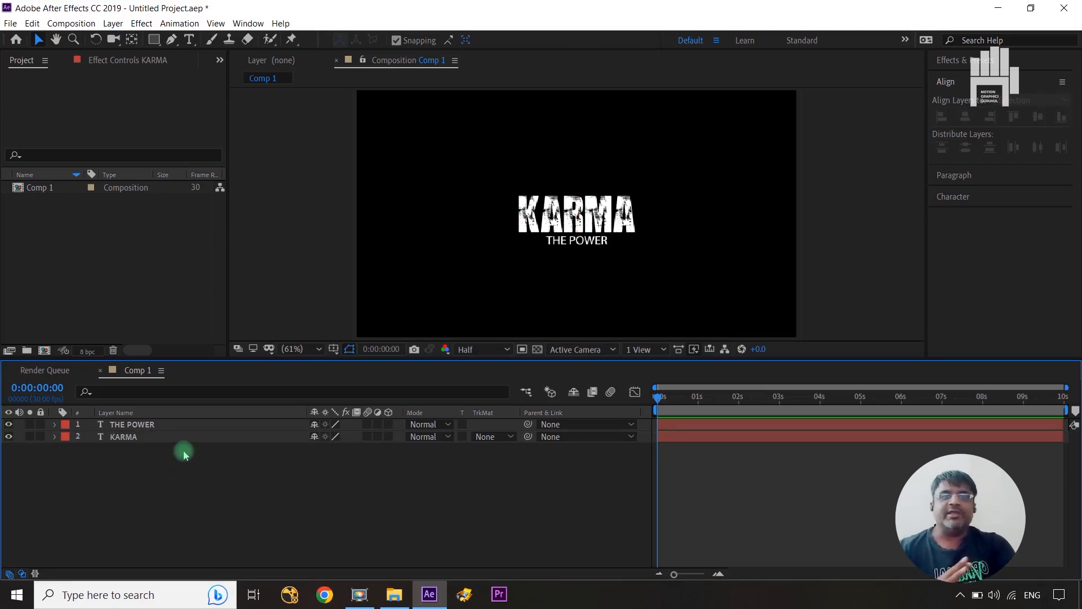
# Step: Add a Tracking text animator to the THE POWER layer
pyautogui.click(177, 427)
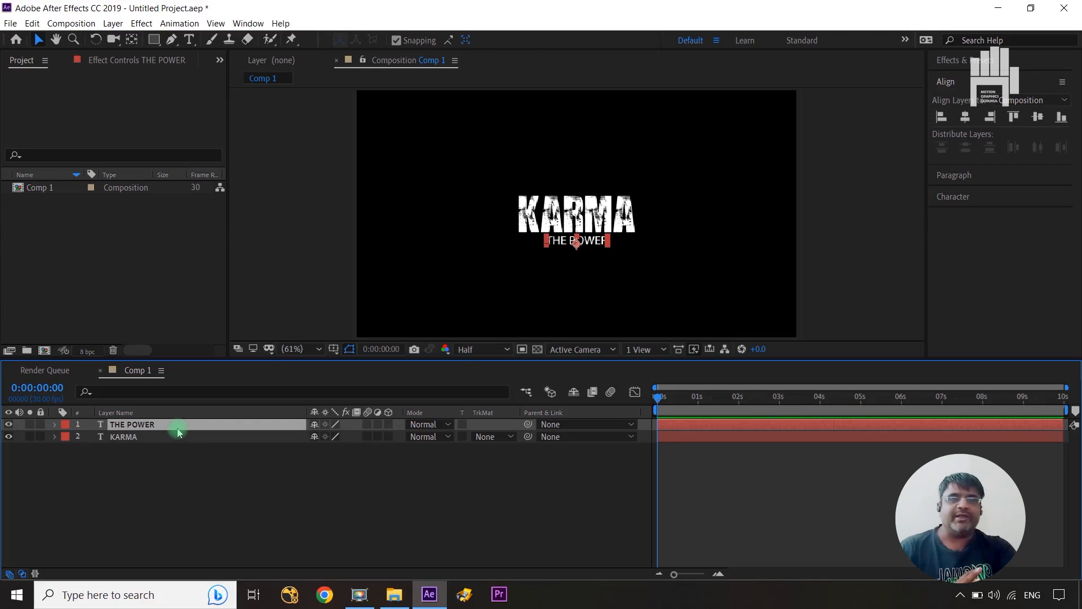
pyautogui.click(53, 429)
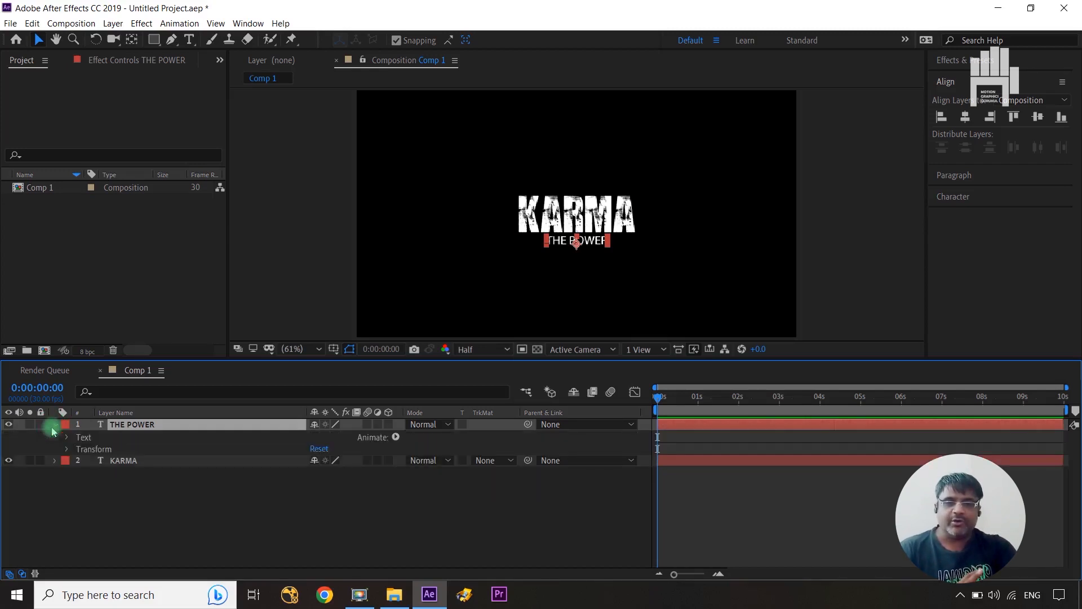
pyautogui.click(396, 437)
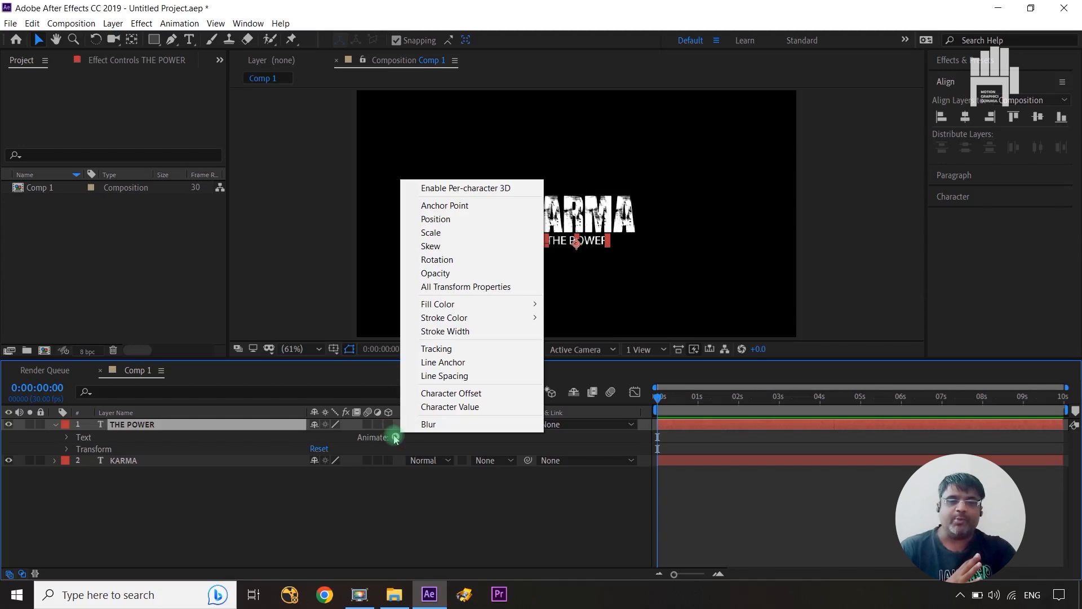
pyautogui.click(457, 348)
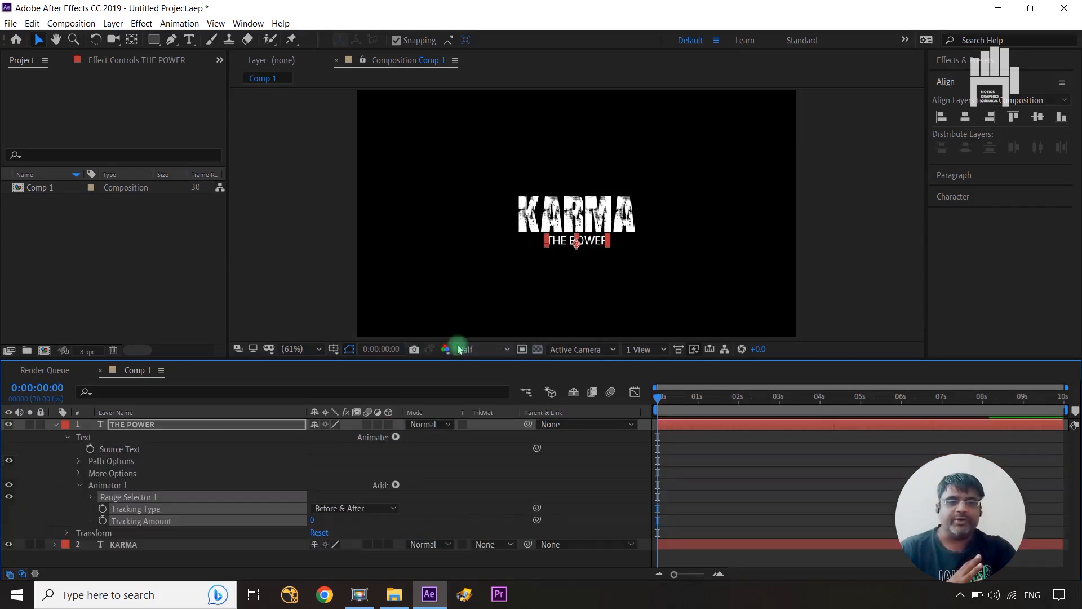
pyautogui.click(367, 522)
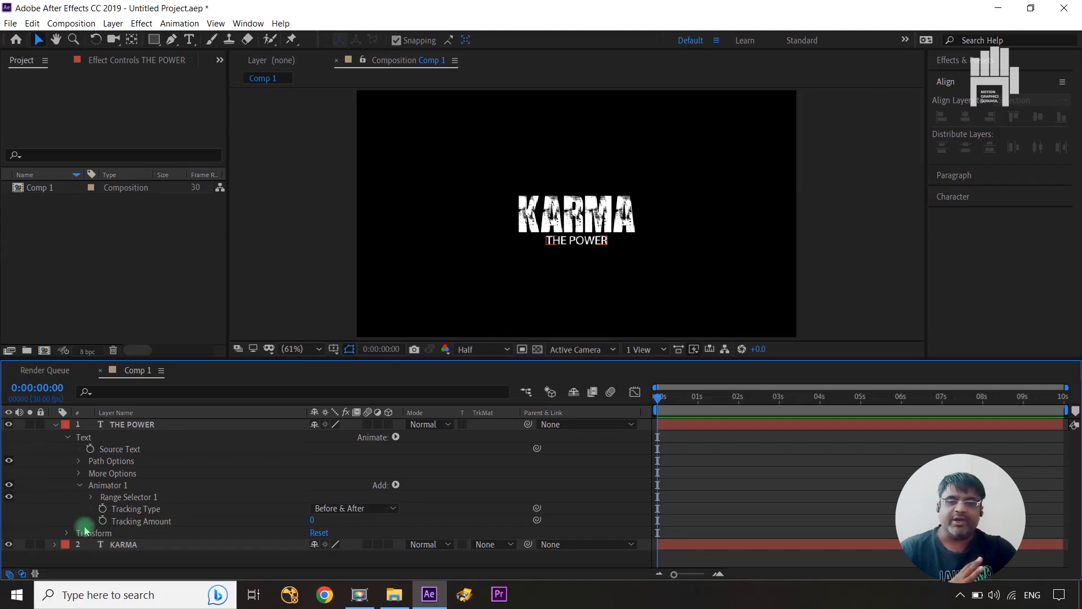
# Step: Keyframe THE POWER's Tracking Amount from 16 at 0 seconds to 0 at 3 seconds
pyautogui.click(103, 521)
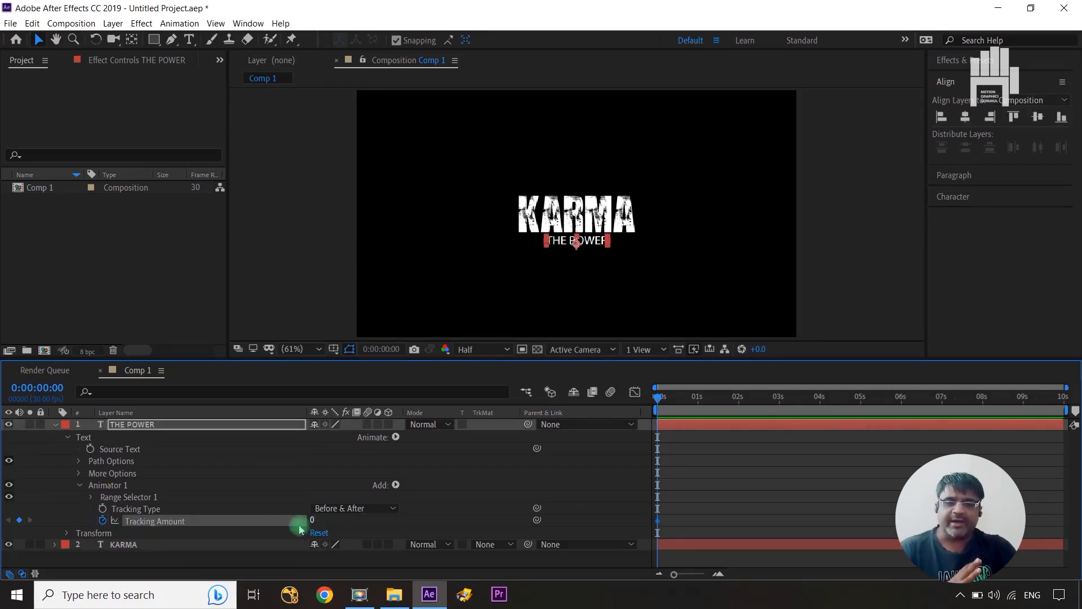
pyautogui.moveTo(661, 399); pyautogui.dragTo(779, 398)
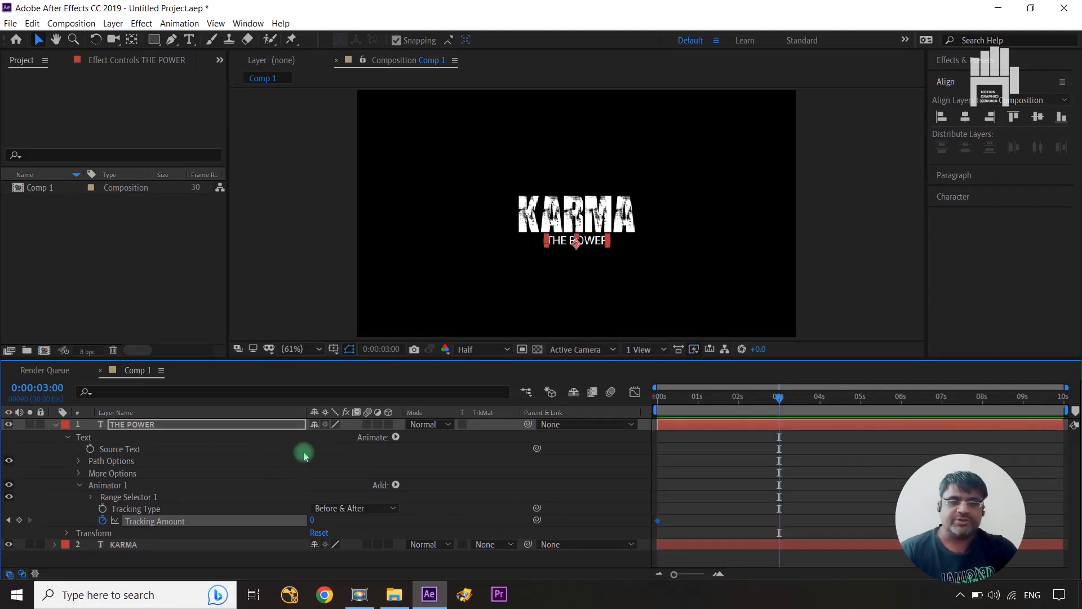
pyautogui.click(11, 521)
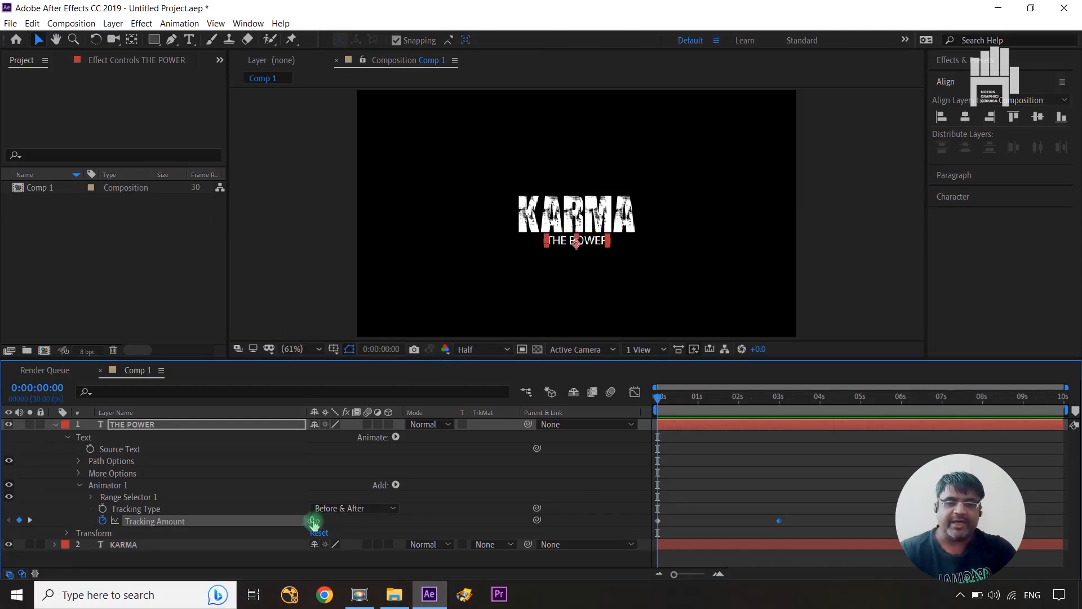
pyautogui.moveTo(323, 521)
pyautogui.mouseDown()
pyautogui.moveTo(340, 518)
pyautogui.moveTo(325, 523)
pyautogui.mouseUp()
pyautogui.click(490, 478)
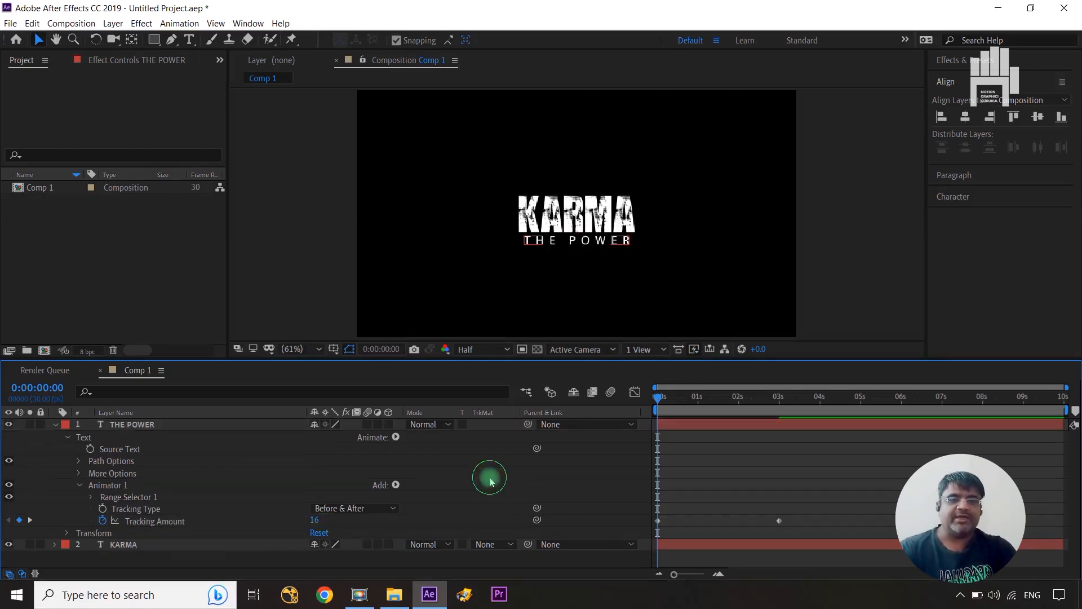
# Step: Review THE POWER's tracking animation by scrubbing to 3 seconds and stepping back frame by frame to 0:00:02:15
pyautogui.click(648, 397)
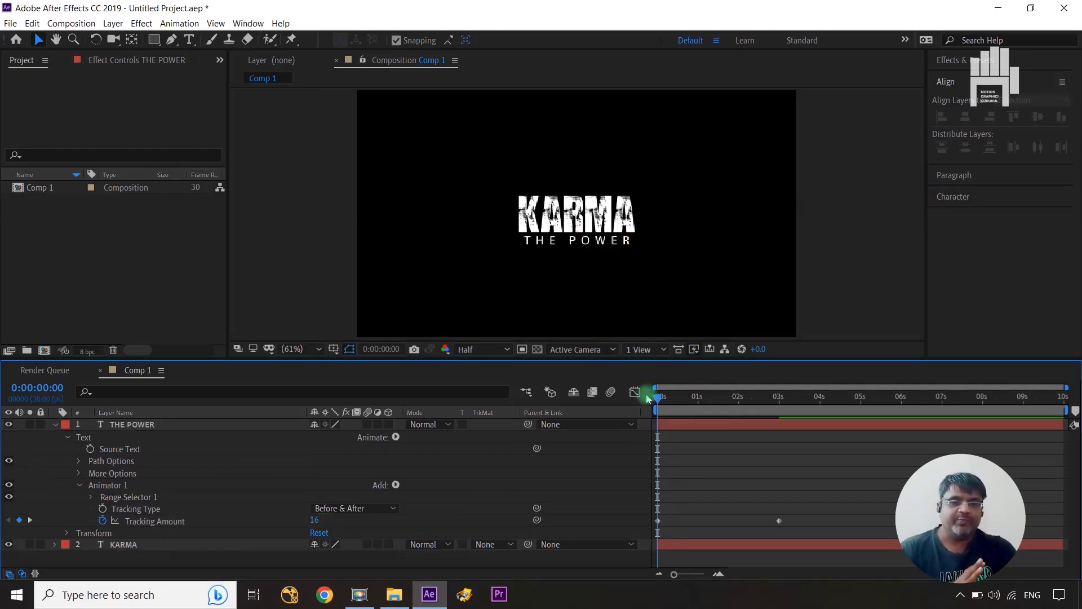
pyautogui.moveTo(660, 402); pyautogui.dragTo(781, 429)
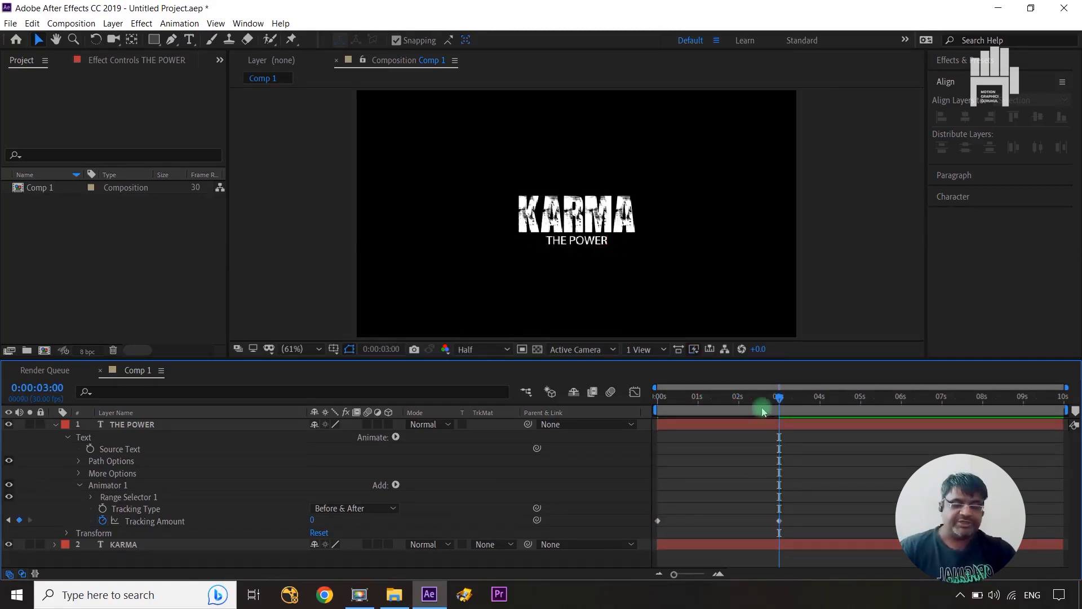
pyautogui.hotkey('ctrl', 'Left')
pyautogui.hotkey('ctrl', 'Left')
pyautogui.hotkey('ctrl', 'Left')
pyautogui.hotkey('ctrl', 'Left')
pyautogui.hotkey('ctrl', 'Left')
pyautogui.hotkey('ctrl', 'Left')
pyautogui.hotkey('ctrl', 'Left')
pyautogui.hotkey('ctrl', 'Left')
pyautogui.hotkey('ctrl', 'Left')
pyautogui.hotkey('ctrl', 'Left')
pyautogui.hotkey('ctrl', 'Left')
pyautogui.hotkey('ctrl', 'Left')
pyautogui.hotkey('ctrl', 'Left')
pyautogui.hotkey('ctrl', 'Left')
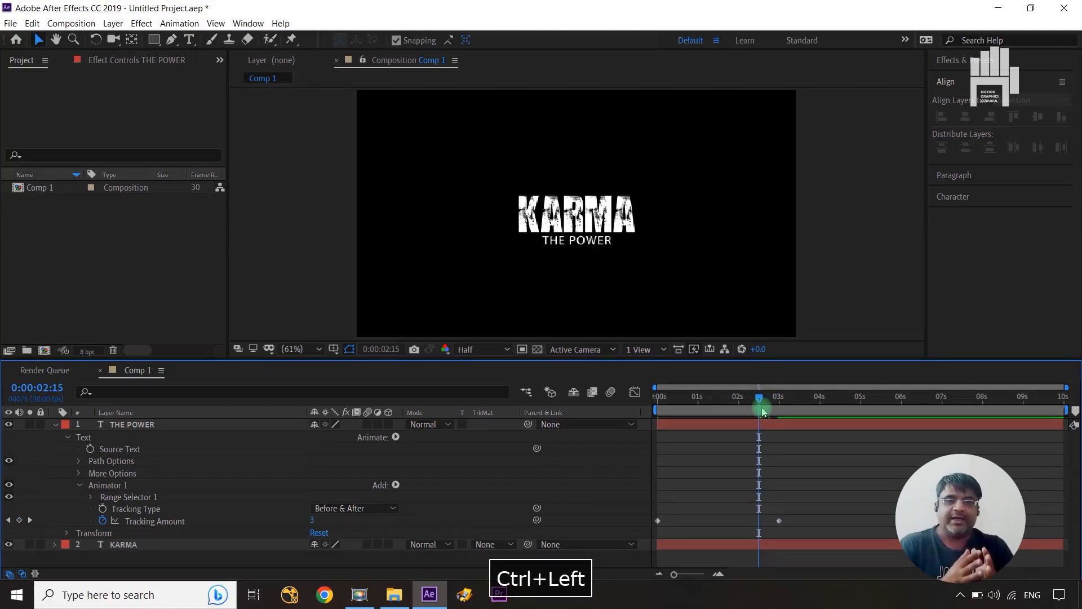
# Step: Shift both Tracking Amount keyframes to the end of the timeline, at about 7 and 10 seconds
pyautogui.moveTo(817, 510); pyautogui.dragTo(897, 521)
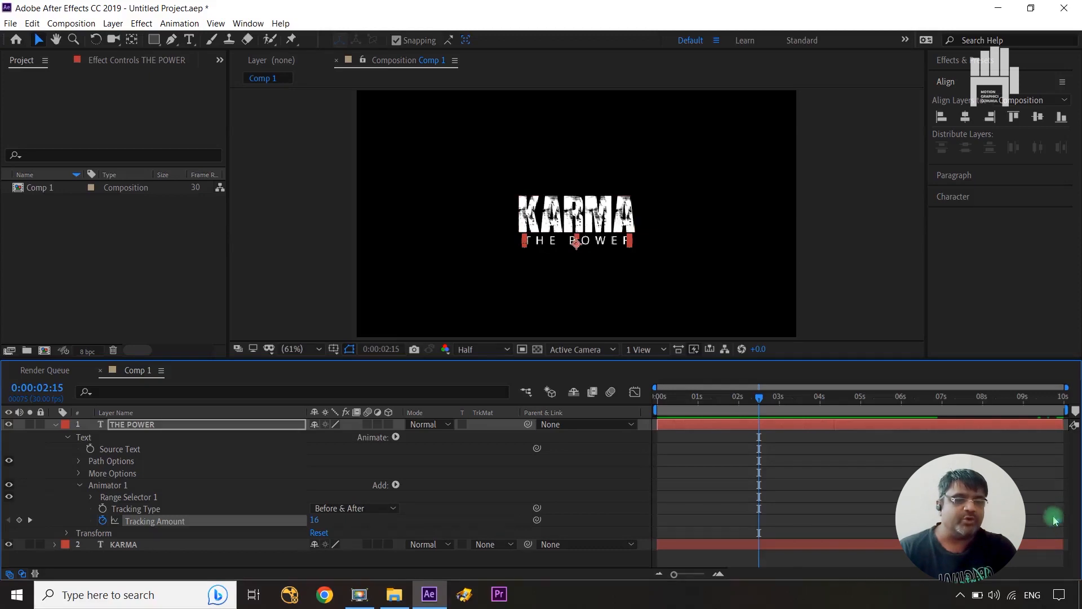
pyautogui.moveTo(1063, 524); pyautogui.dragTo(1021, 522)
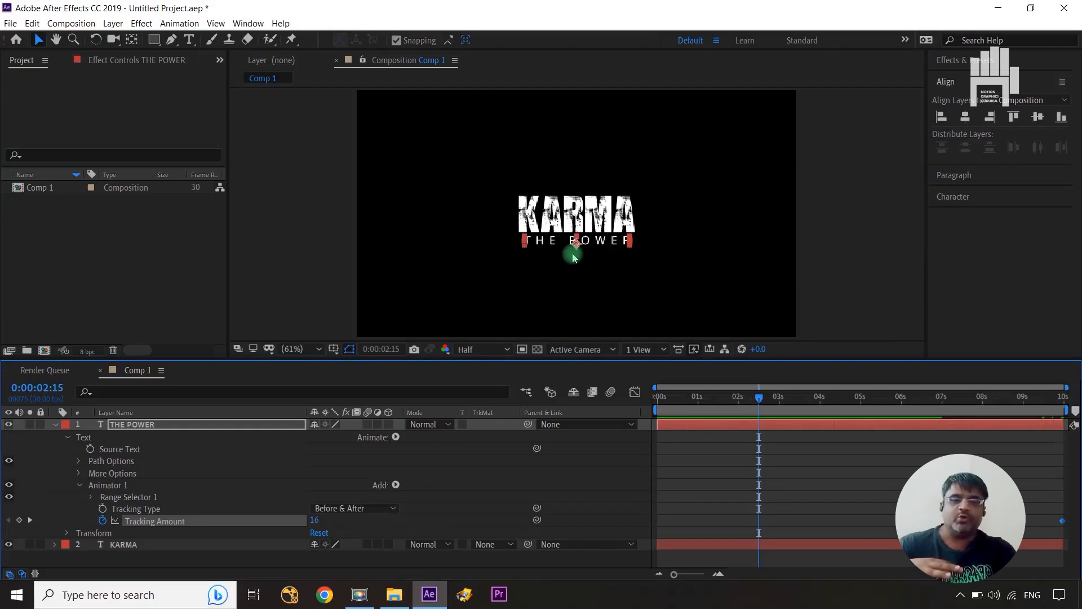
pyautogui.click(54, 425)
# Step: Add a 100% Opacity keyframe to THE POWER and align it with the first tracking keyframe near 7 seconds
pyautogui.click(165, 429)
pyautogui.press('t')
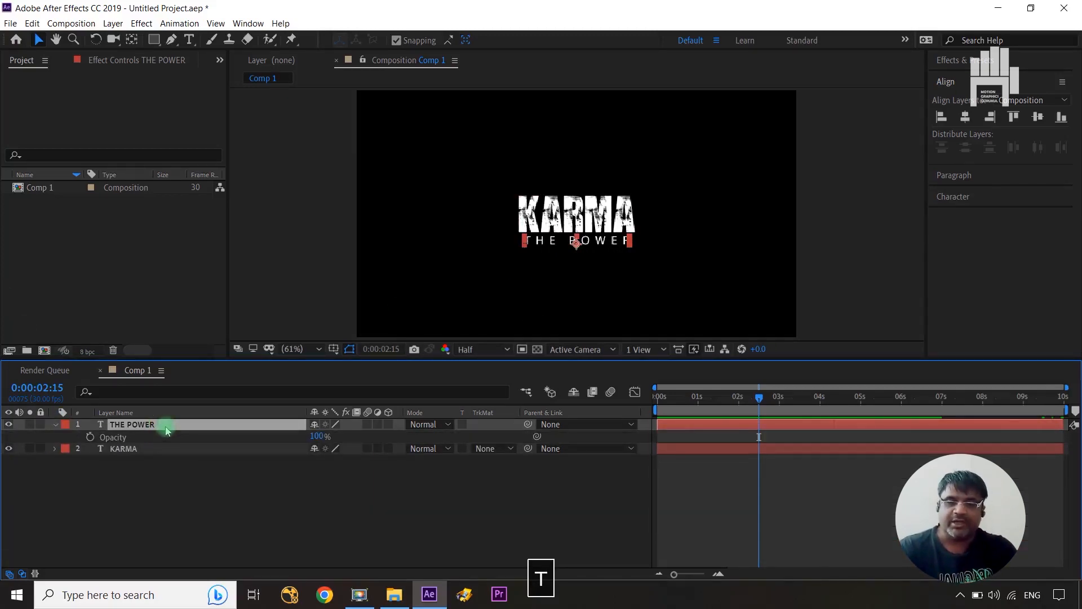
pyautogui.click(91, 436)
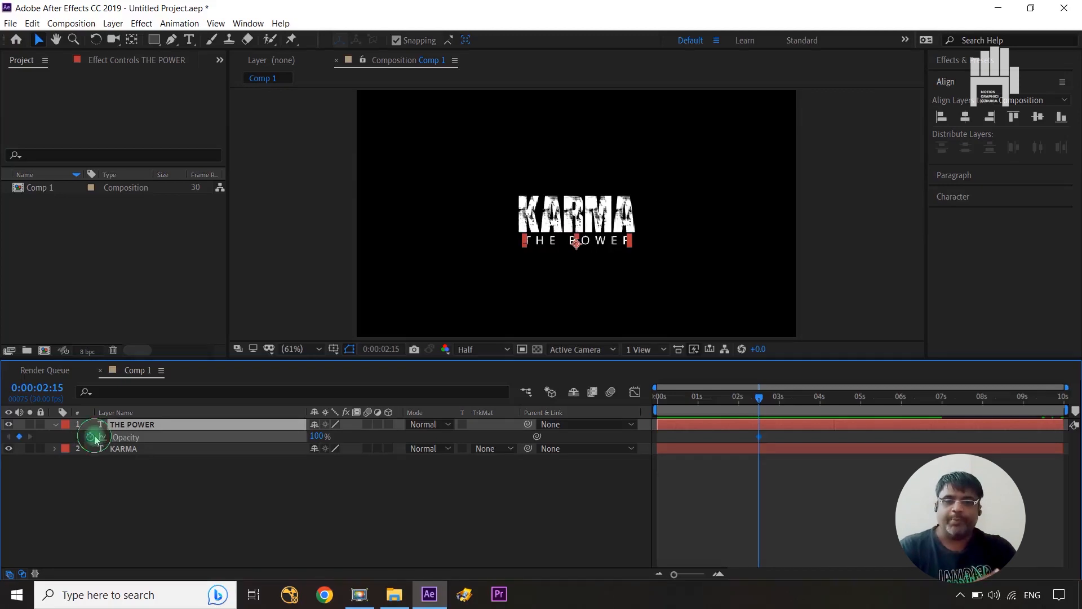
pyautogui.press('u')
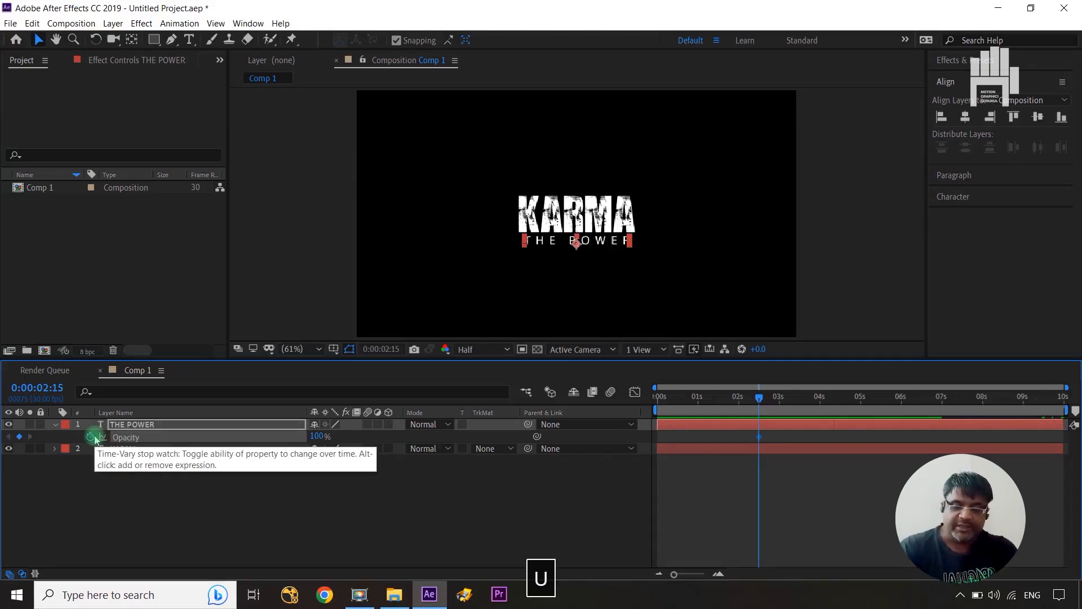
pyautogui.moveTo(759, 449); pyautogui.dragTo(926, 456)
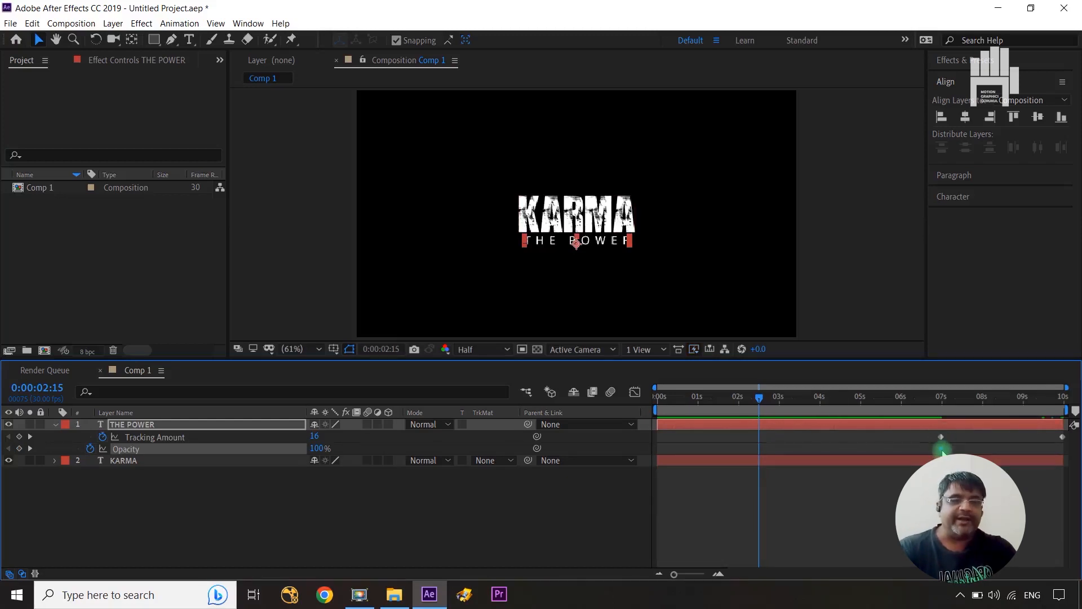
# Step: Make THE POWER fade in with a 100% Opacity keyframe at 0:00:07:25 and the first Opacity keyframe set to 0%
pyautogui.moveTo(761, 398); pyautogui.dragTo(977, 424)
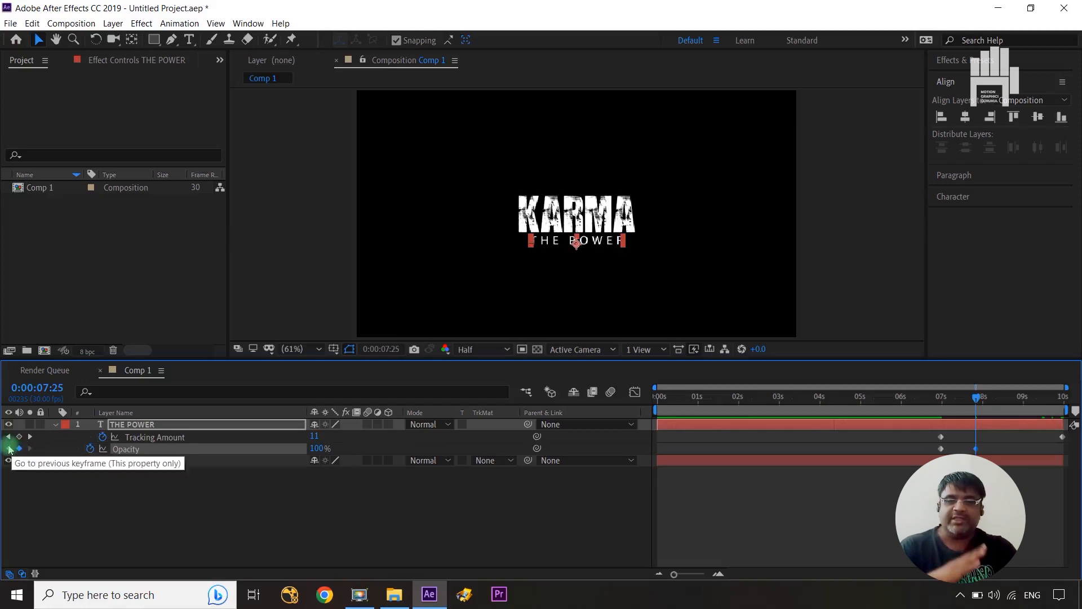
pyautogui.click(9, 450)
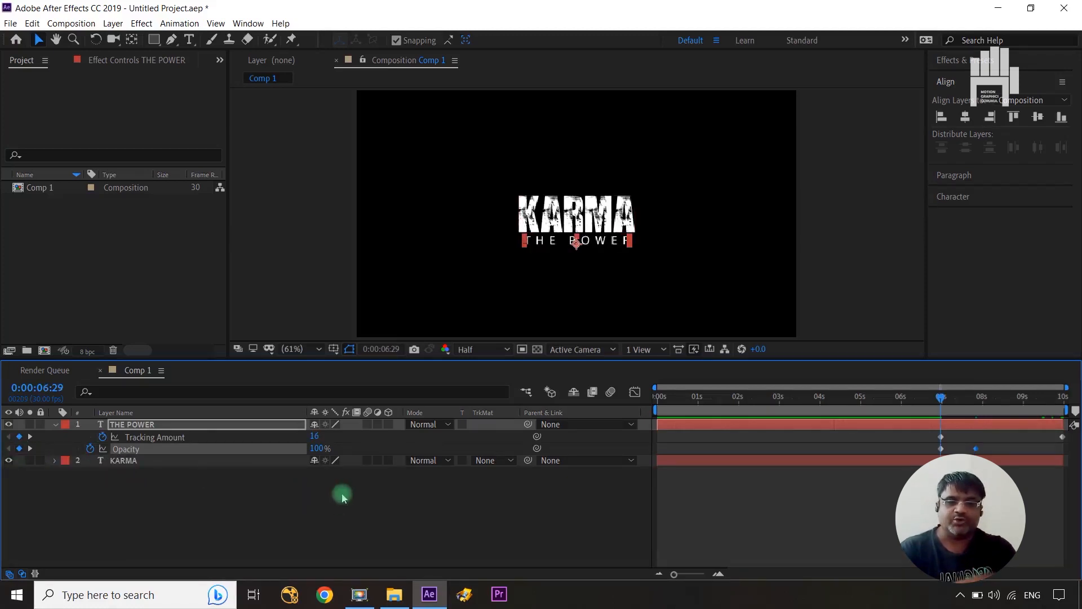
pyautogui.moveTo(320, 448); pyautogui.dragTo(224, 505)
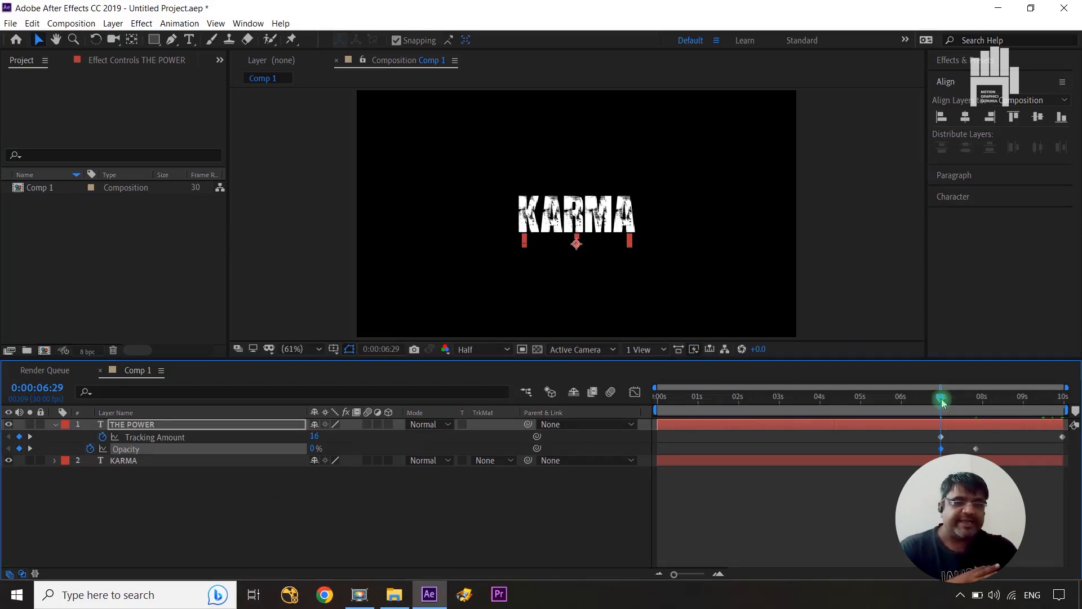
pyautogui.moveTo(942, 399); pyautogui.dragTo(1017, 432)
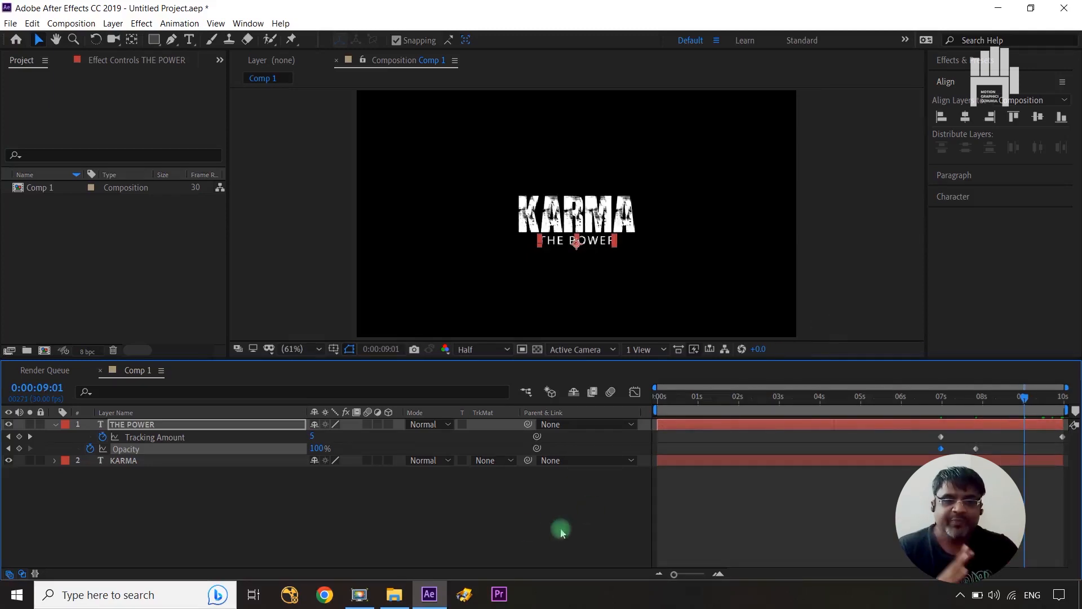
pyautogui.click(511, 536)
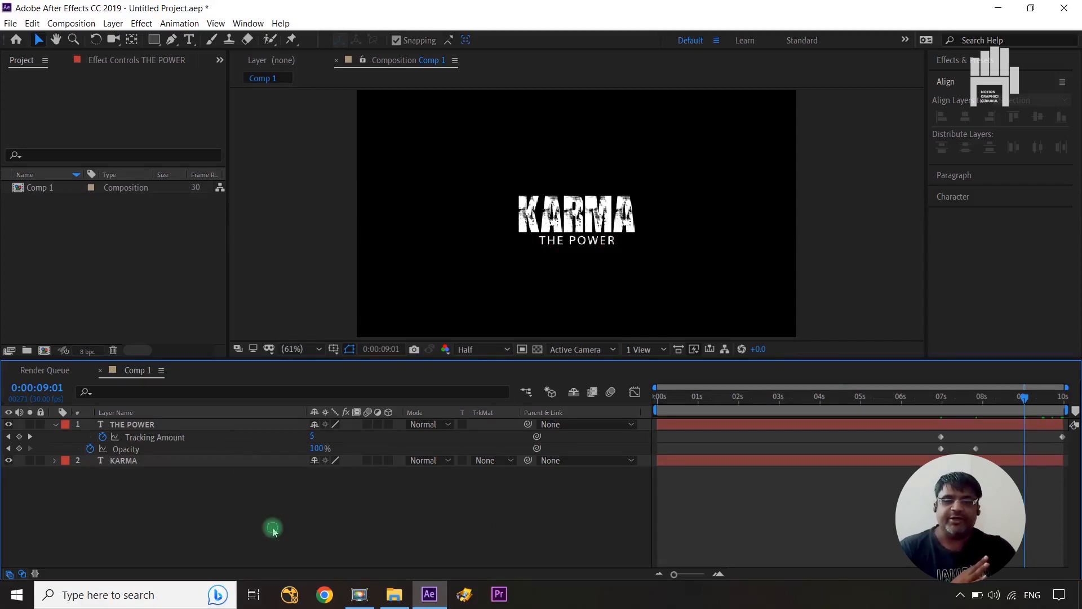
# Step: Pre-compose the KARMA layer as "main title", moving all attributes into the new composition
pyautogui.write('main')
pyautogui.write(' title')
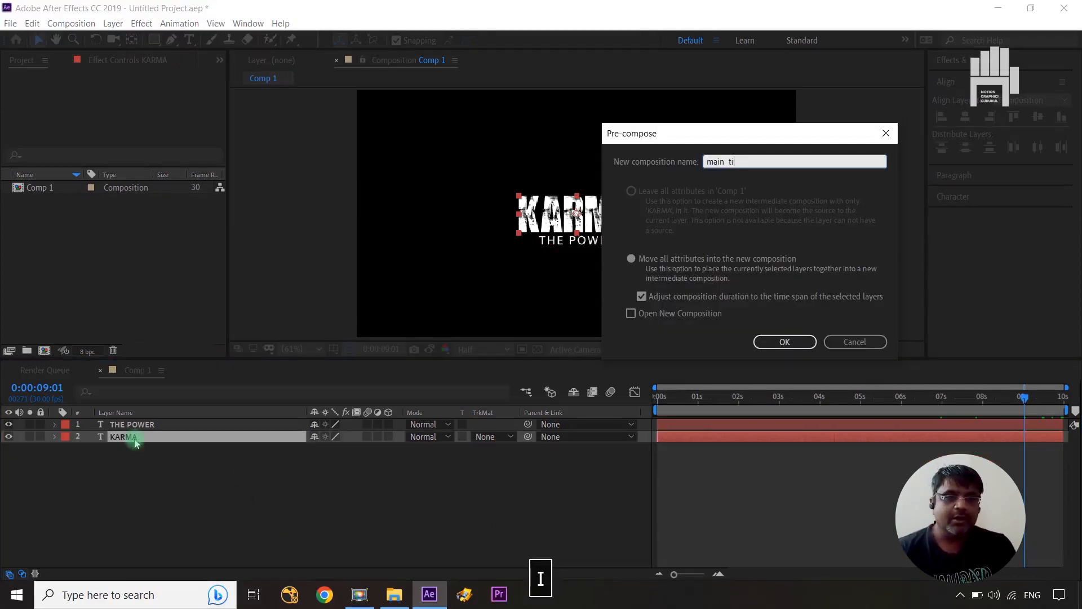
pyautogui.click(787, 342)
# Step: Pre-compose THE POWER layer as "subttile" and place it below the main title layer
pyautogui.click(128, 427)
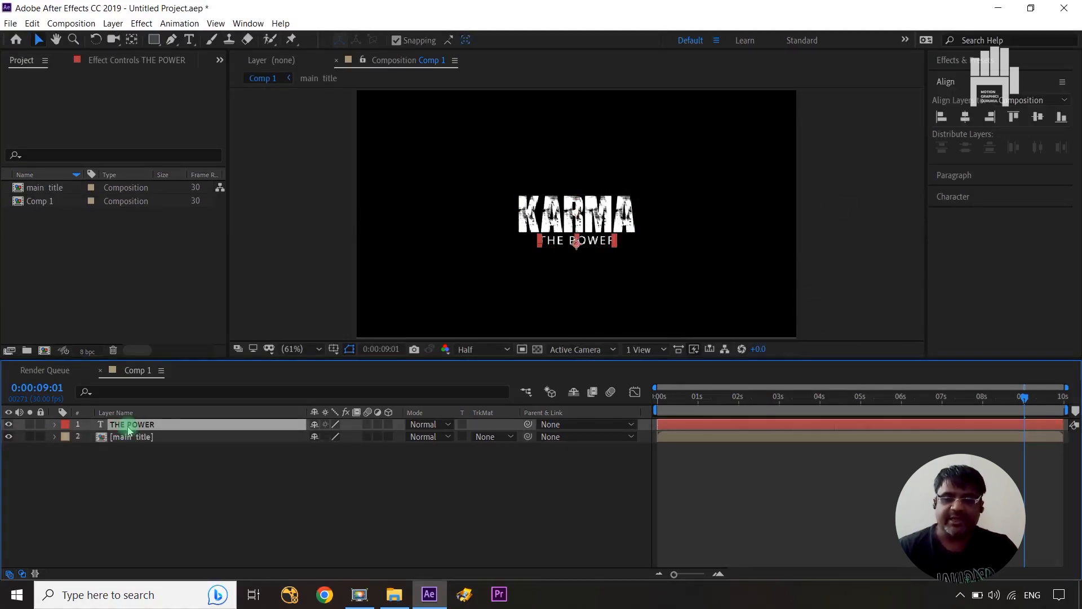
pyautogui.hotkey('ctrl', 'shift', 'c')
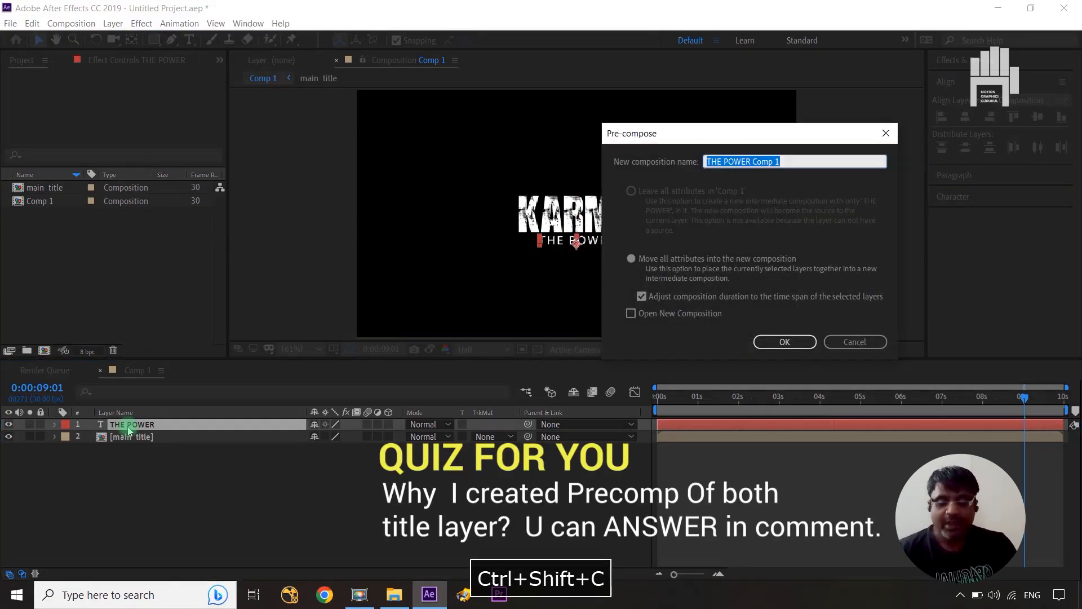
pyautogui.write('subttile')
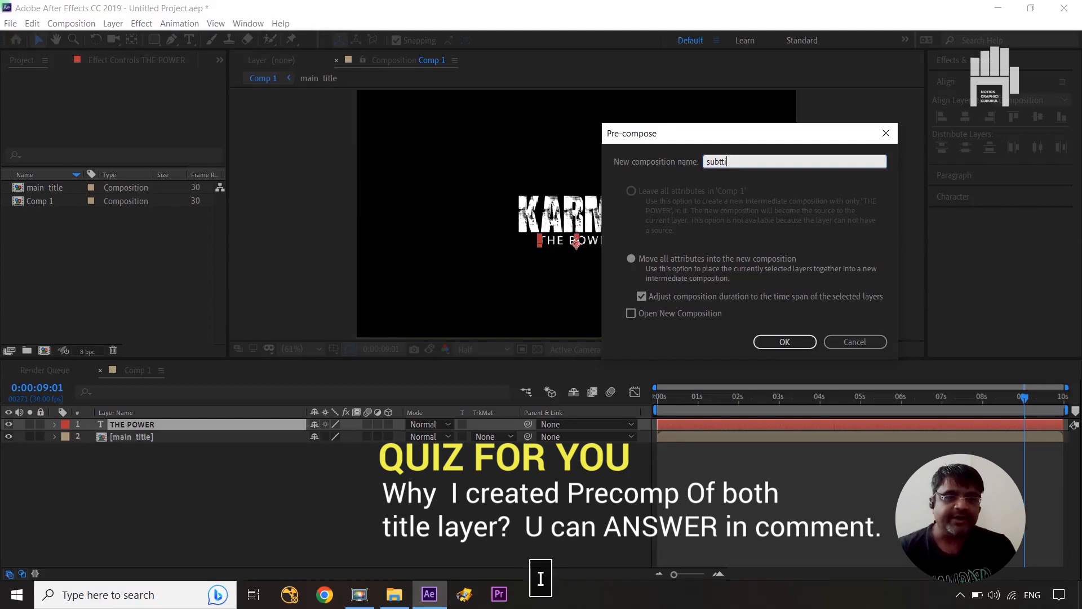
pyautogui.click(785, 342)
pyautogui.moveTo(174, 424); pyautogui.dragTo(169, 459)
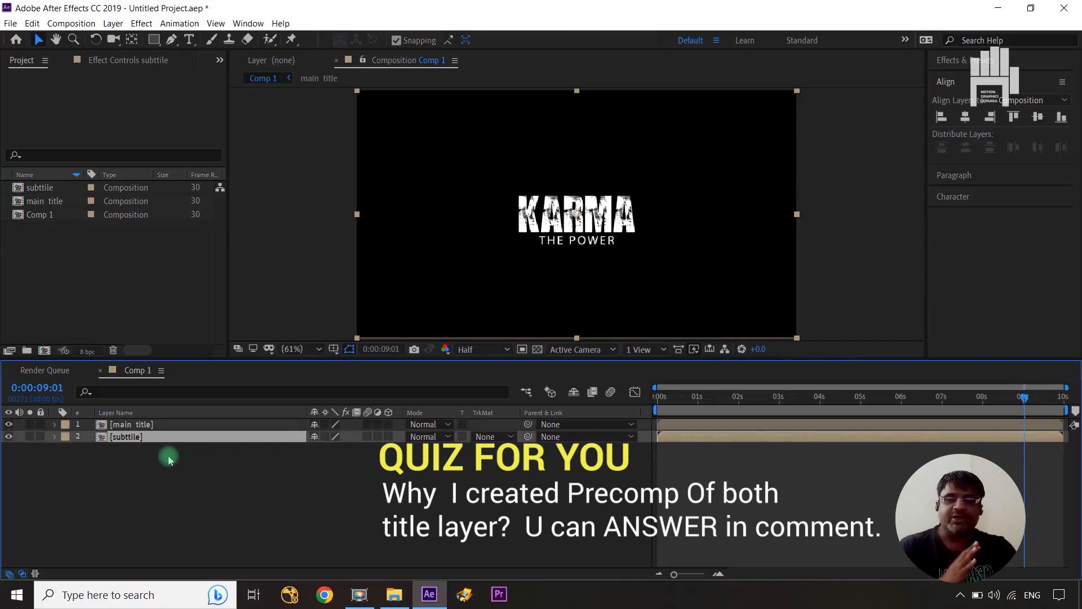
# Step: Duplicate the main title layer and pre-compose the upper copy as "main title Comp 1"
pyautogui.click(170, 427)
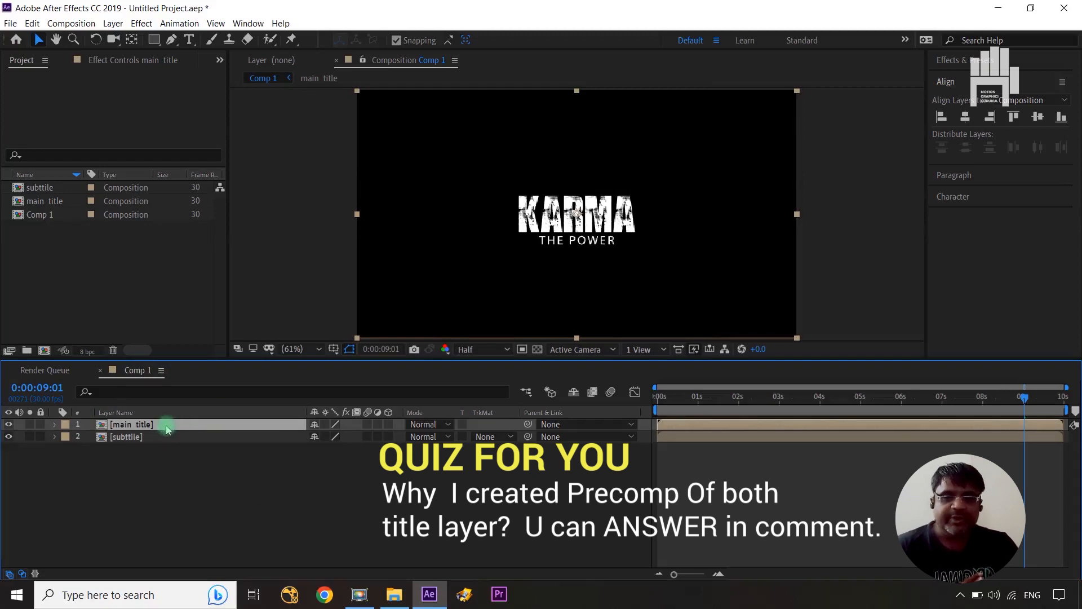
pyautogui.hotkey('ctrl', 'd')
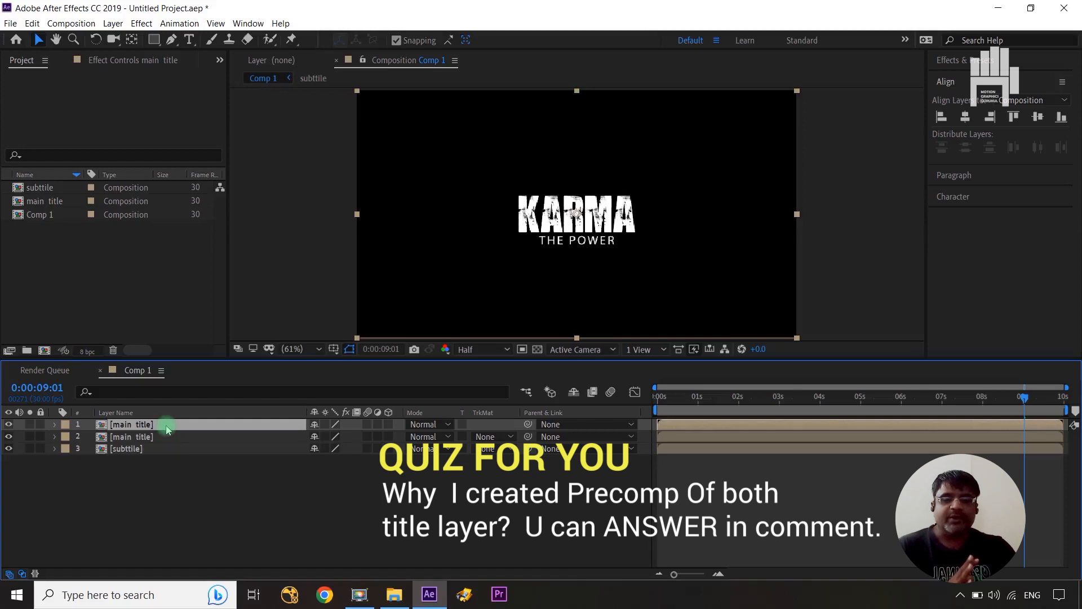
pyautogui.hotkey('ctrl', 'shift', 'c')
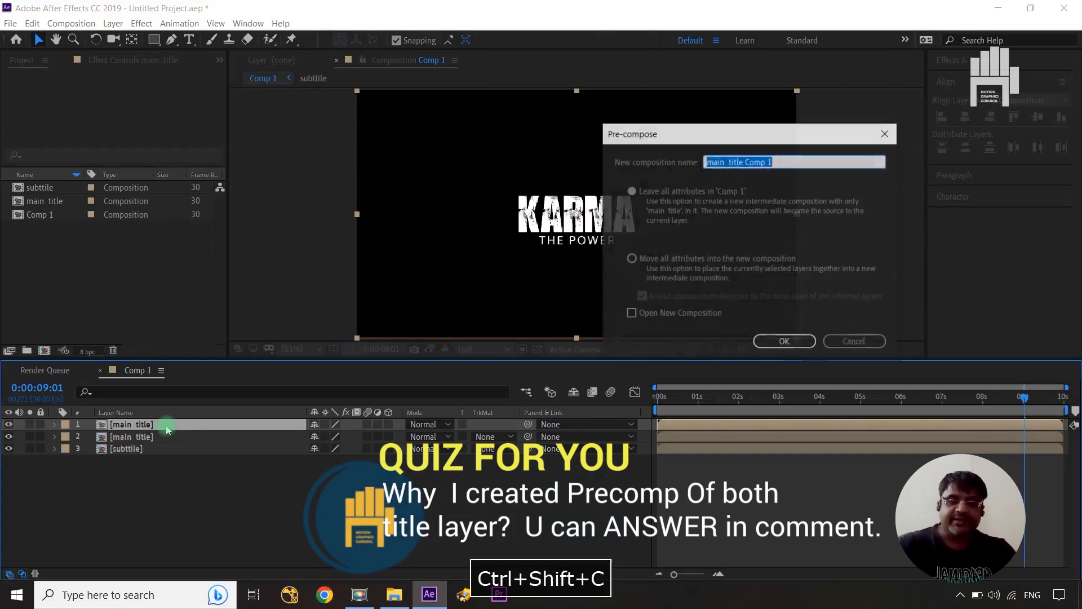
pyautogui.click(783, 342)
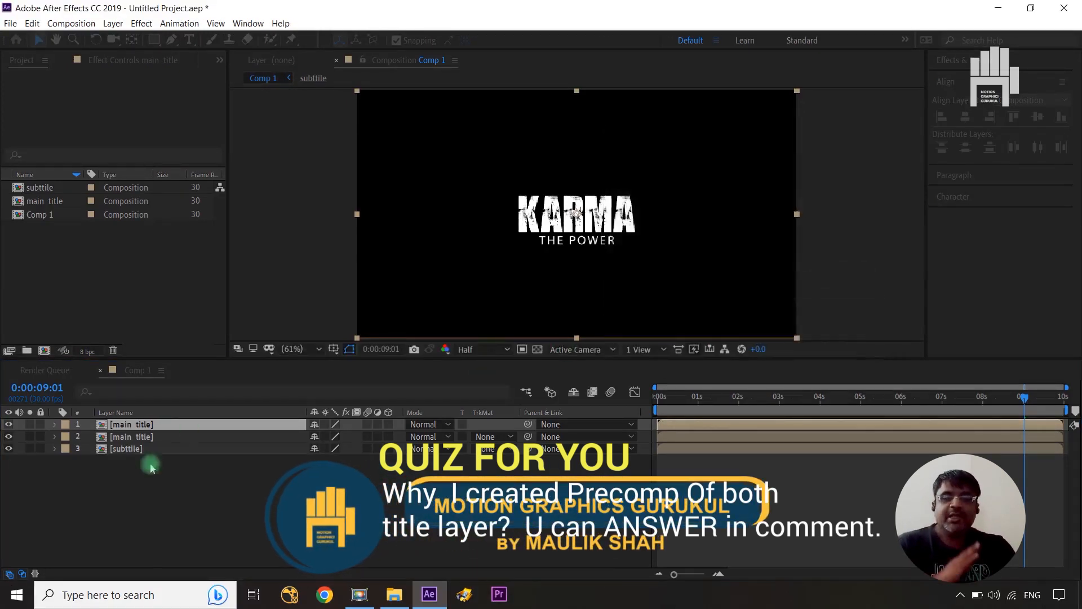
# Step: Inside main title Comp 1, create a 1280 x 720 px white solid named "burn film" and place it below the main title layer
pyautogui.doubleClick(157, 428)
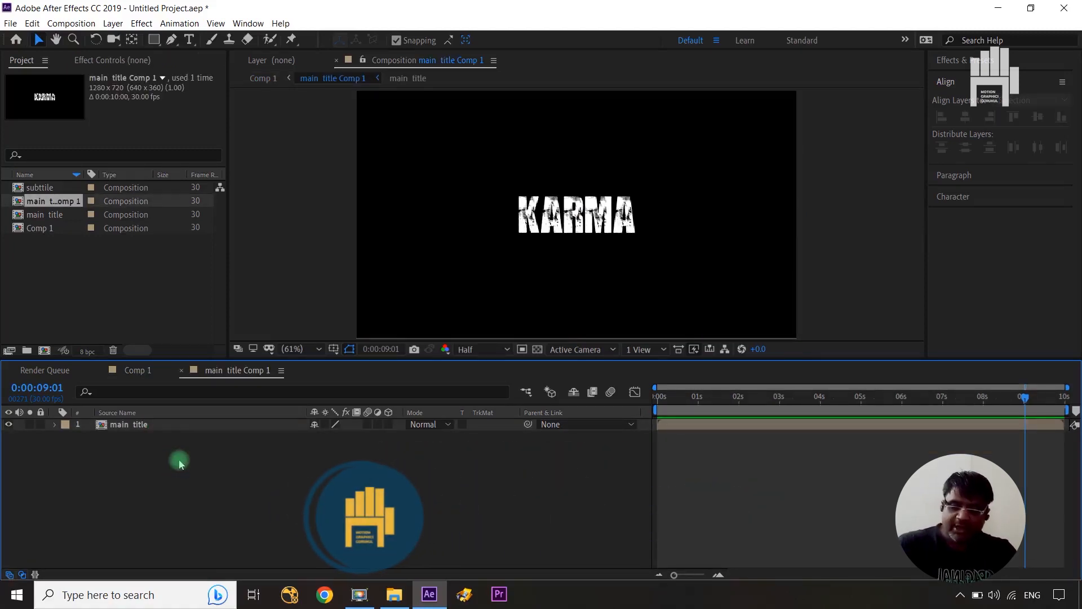
pyautogui.hotkey('ctrl', 'y')
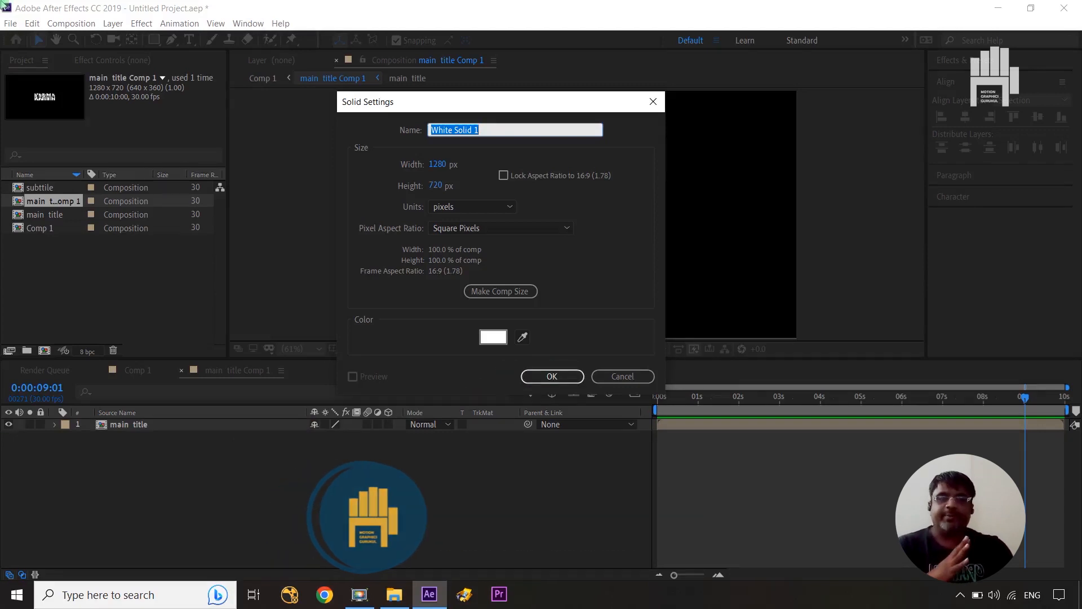
pyautogui.click(563, 377)
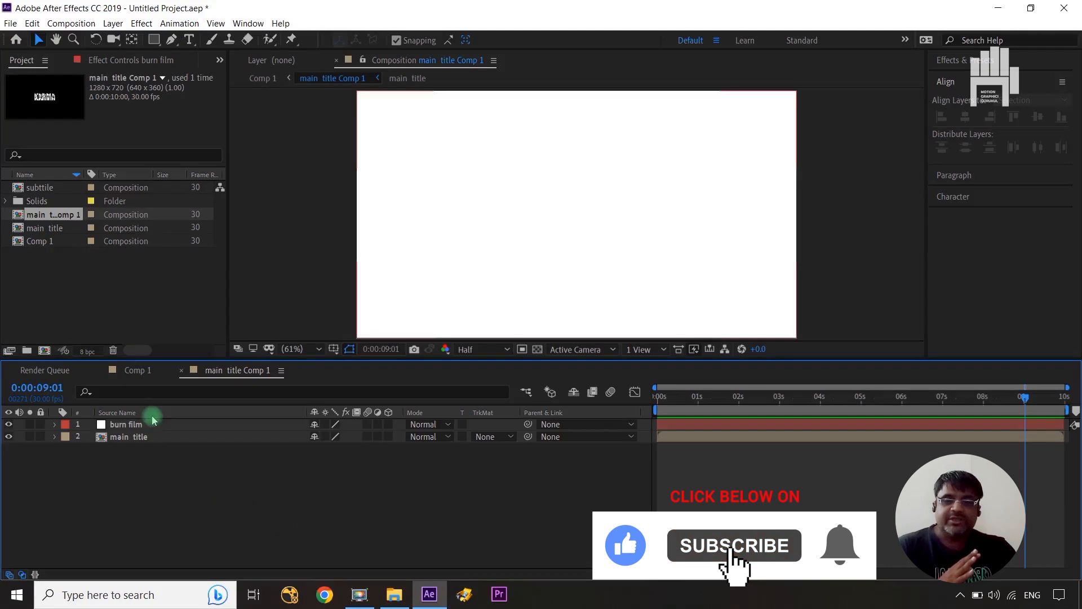
pyautogui.click(152, 424)
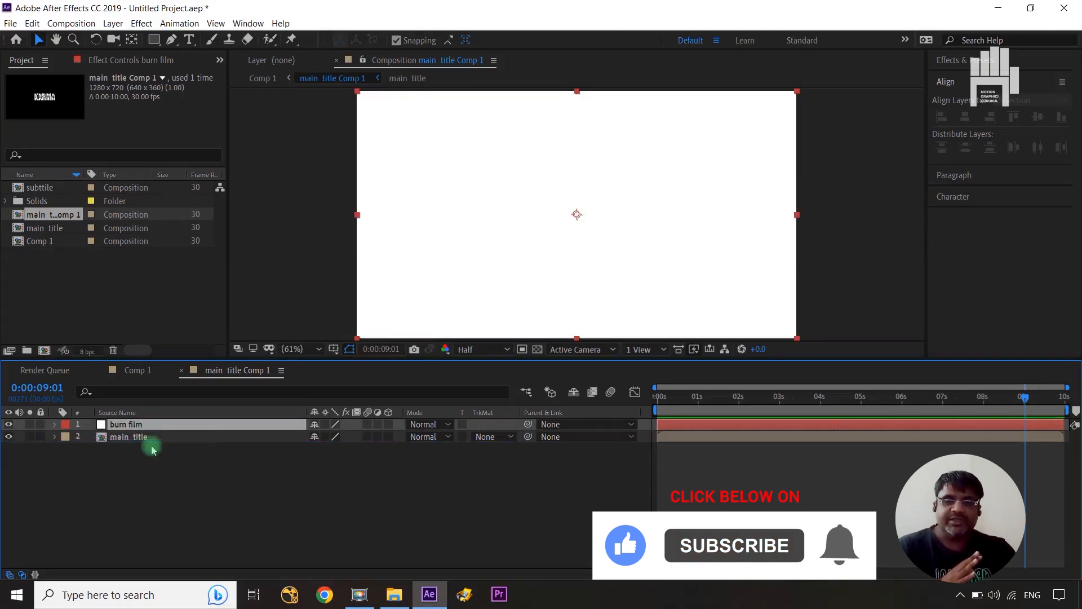
pyautogui.moveTo(152, 449); pyautogui.dragTo(152, 450)
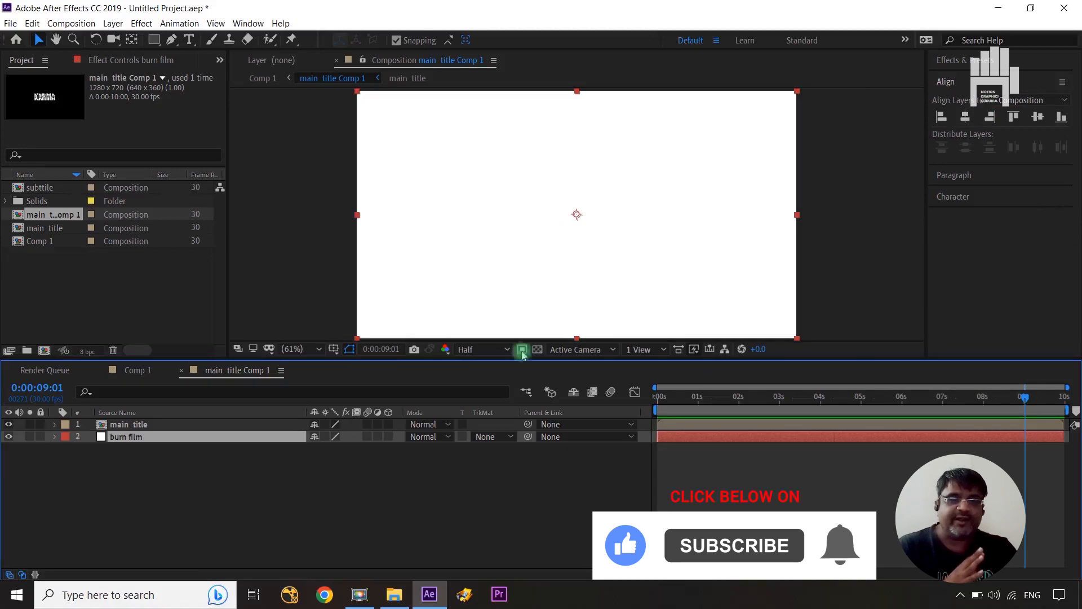
# Step: Find the CC Burn Film effect and apply it to the burn film layer
pyautogui.click(991, 63)
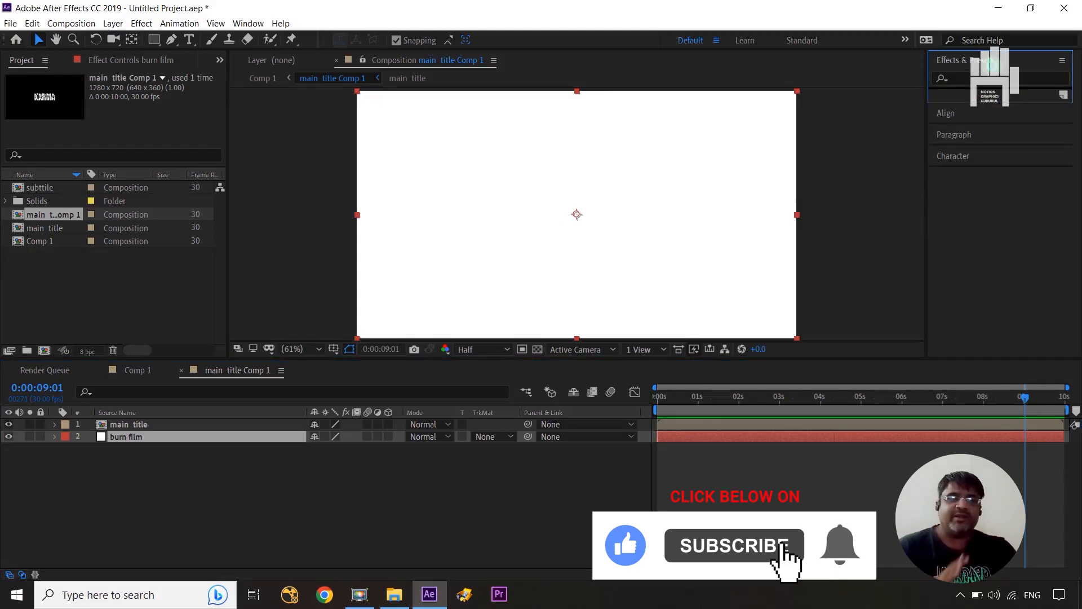
pyautogui.click(982, 79)
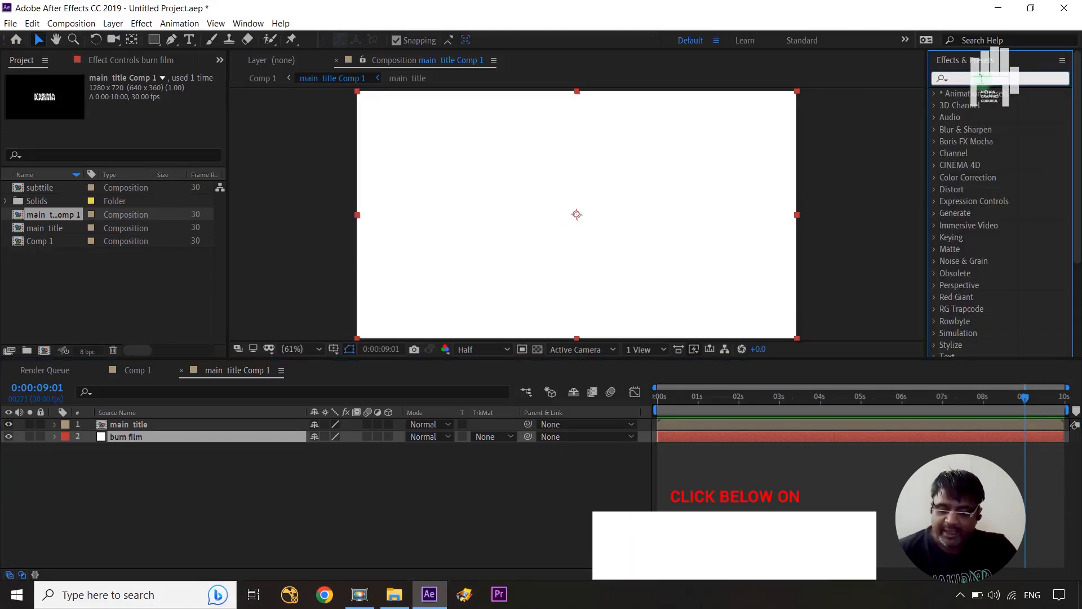
pyautogui.write('cc bu')
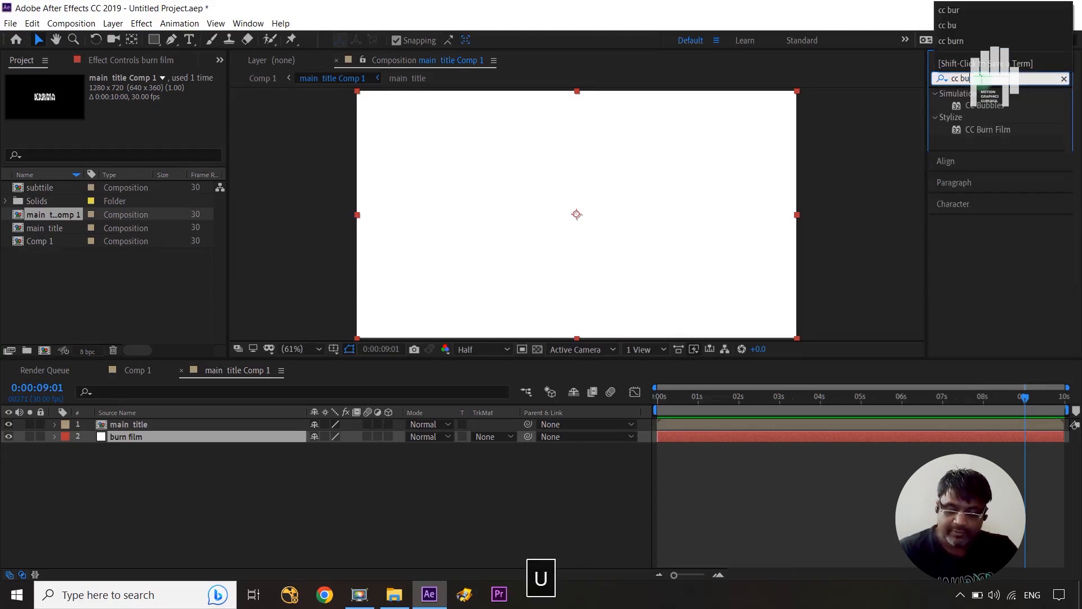
pyautogui.write('rn')
pyautogui.moveTo(988, 105)
pyautogui.mouseDown()
pyautogui.moveTo(332, 350)
pyautogui.moveTo(200, 440)
pyautogui.mouseUp()
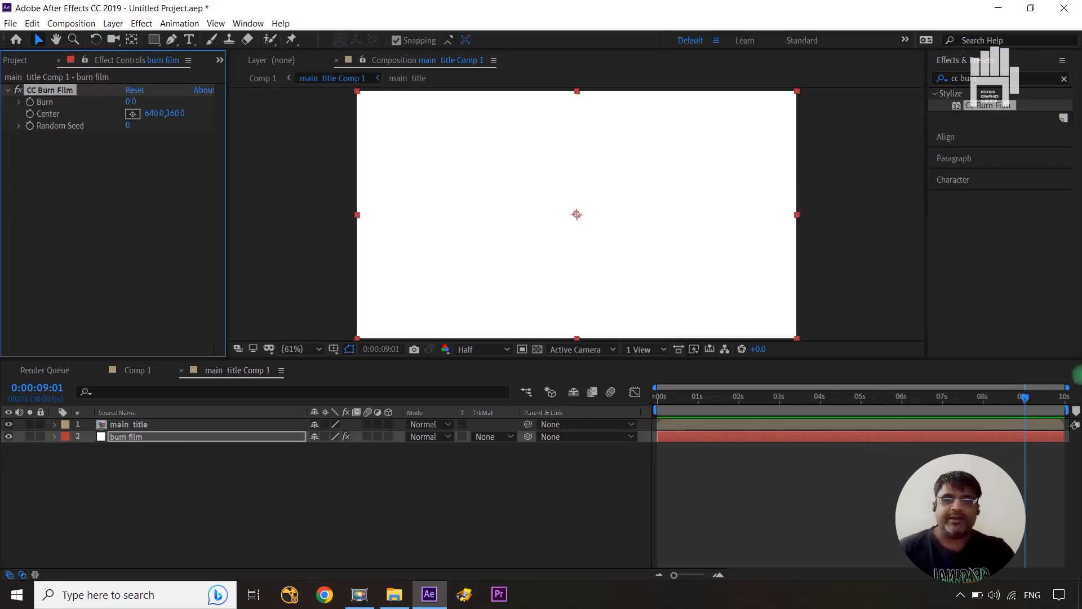
# Step: Animate CC Burn Film's Burn from 0.0 at 0:00:00:00 to 100.0 at 0:00:09:29 and preview the animation
pyautogui.moveTo(133, 100); pyautogui.dragTo(175, 103)
pyautogui.moveTo(152, 104)
pyautogui.mouseDown()
pyautogui.moveTo(195, 104)
pyautogui.moveTo(125, 103)
pyautogui.mouseUp()
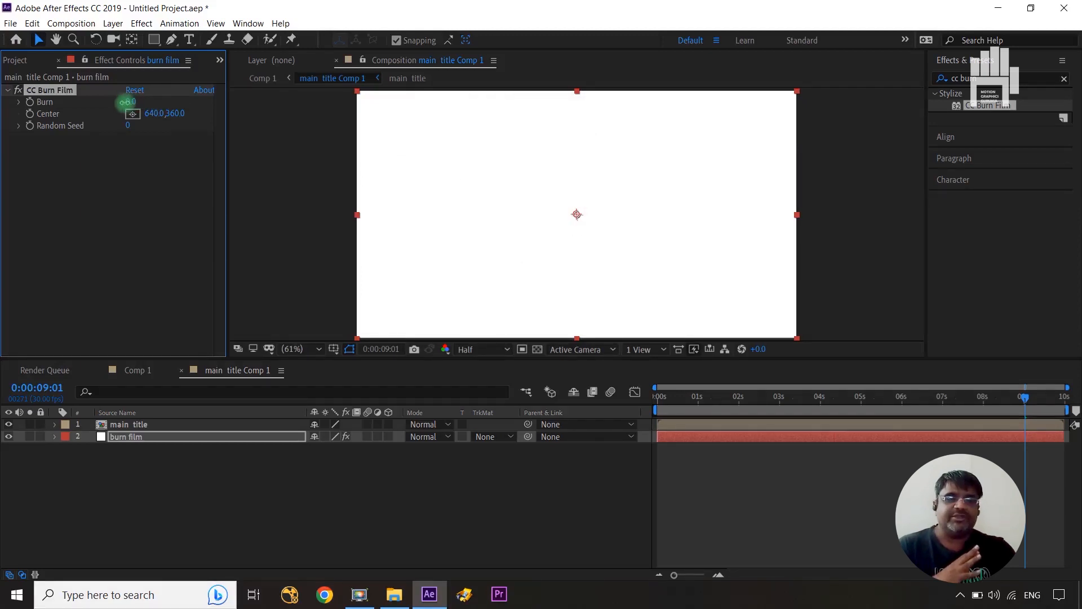
pyautogui.moveTo(1027, 394); pyautogui.dragTo(628, 433)
pyautogui.click(30, 102)
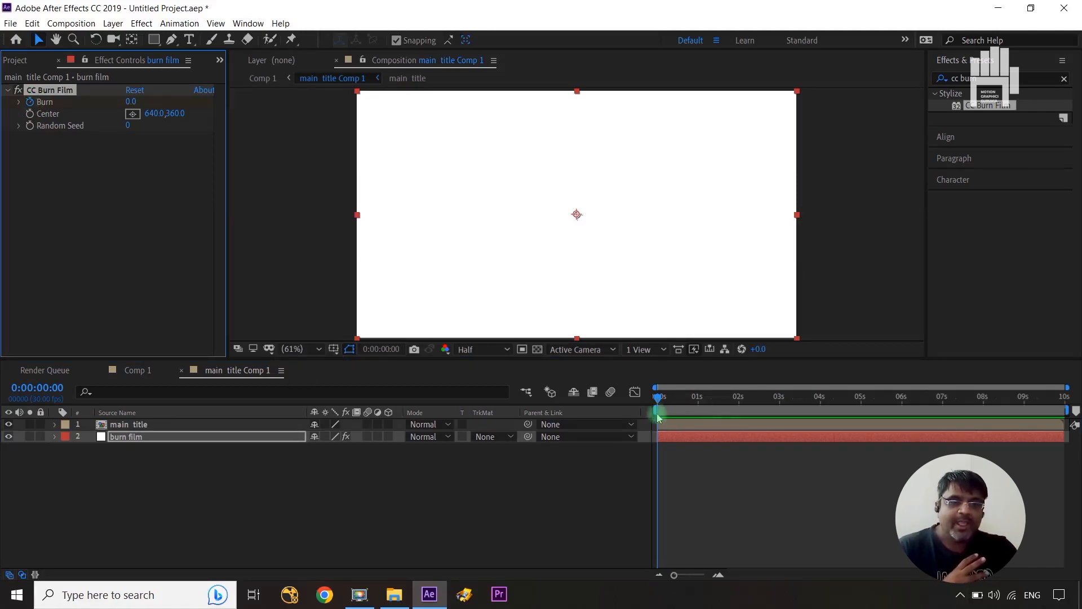
pyautogui.moveTo(666, 400); pyautogui.dragTo(1066, 399)
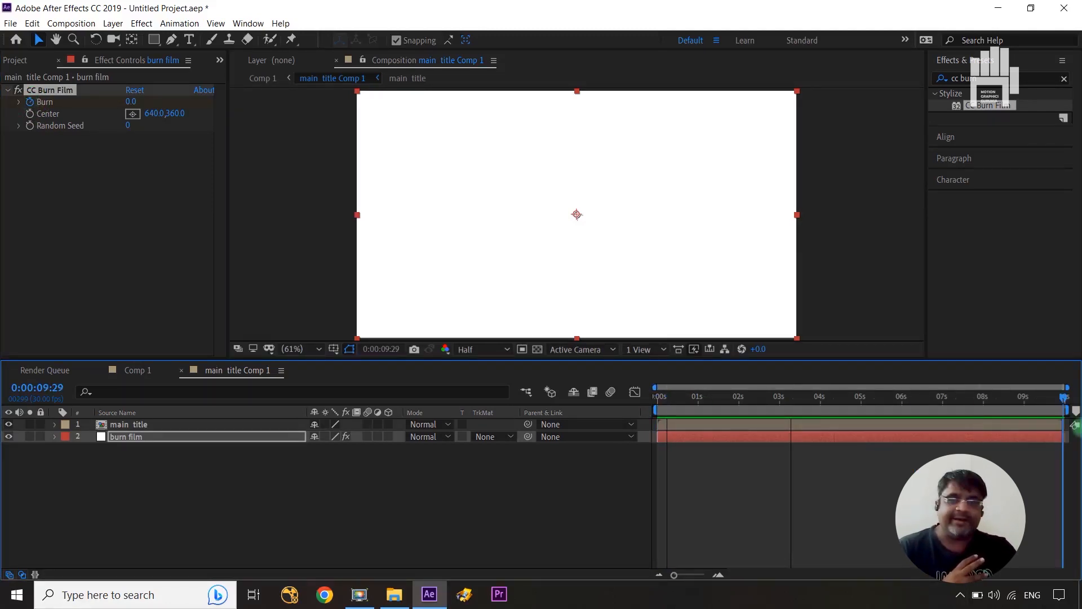
pyautogui.moveTo(135, 102); pyautogui.dragTo(318, 102)
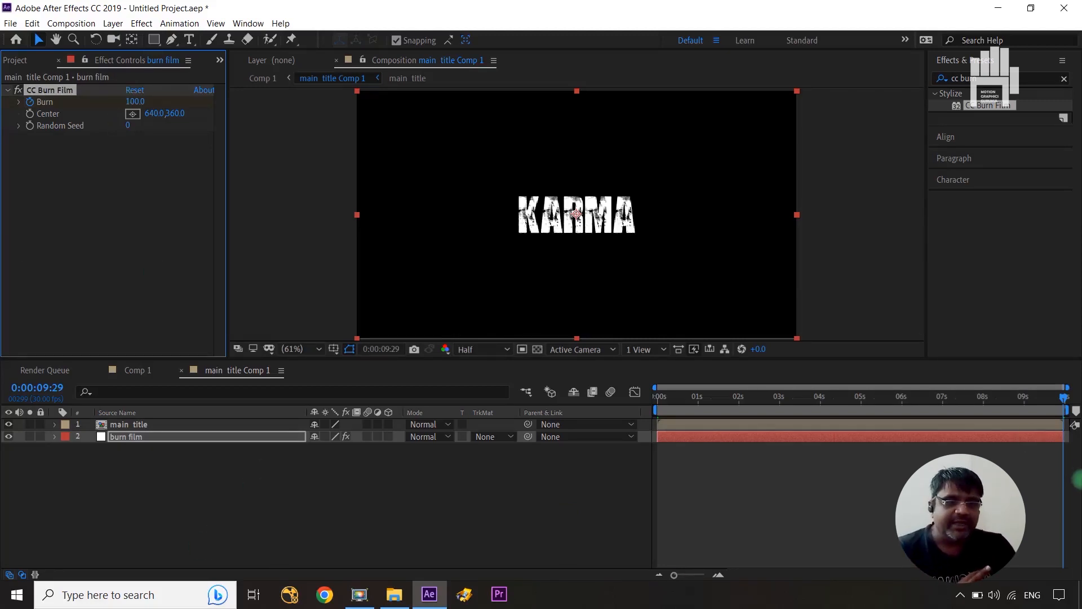
pyautogui.click(989, 416)
pyautogui.press('space')
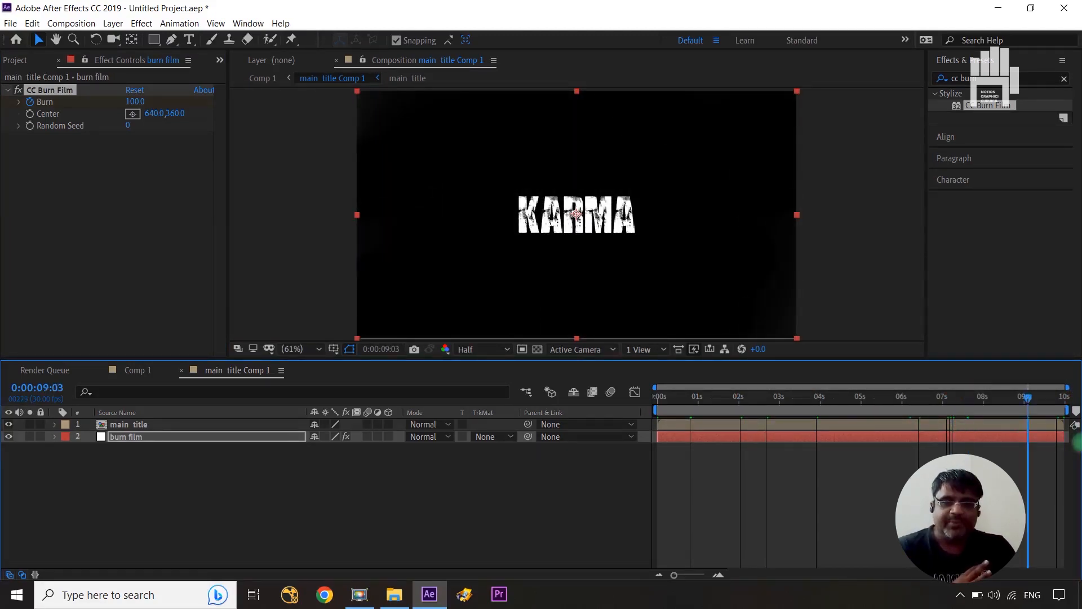
# Step: Set the main title layer's blending mode to Soft Light and check the burn texture on KARMA at 0:00:05:15
pyautogui.click(185, 424)
pyautogui.click(430, 424)
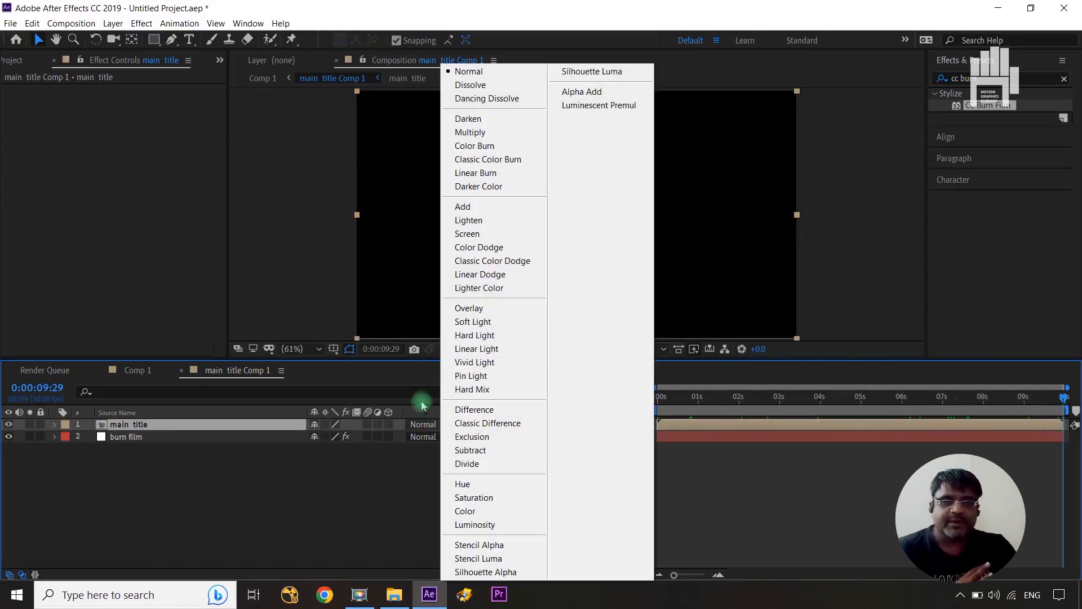
pyautogui.click(482, 322)
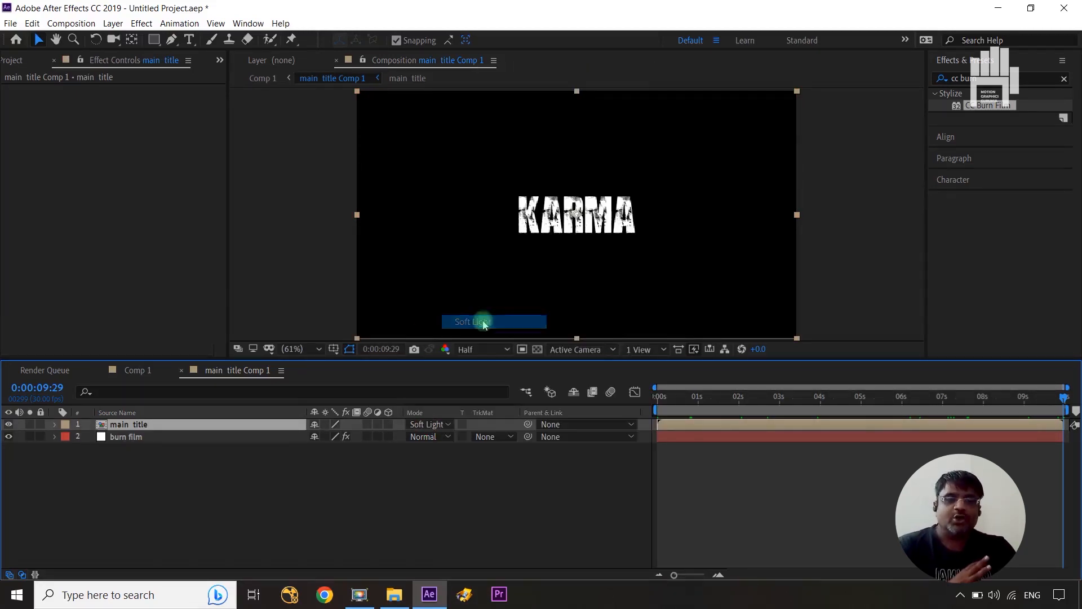
pyautogui.moveTo(1067, 402); pyautogui.dragTo(884, 417)
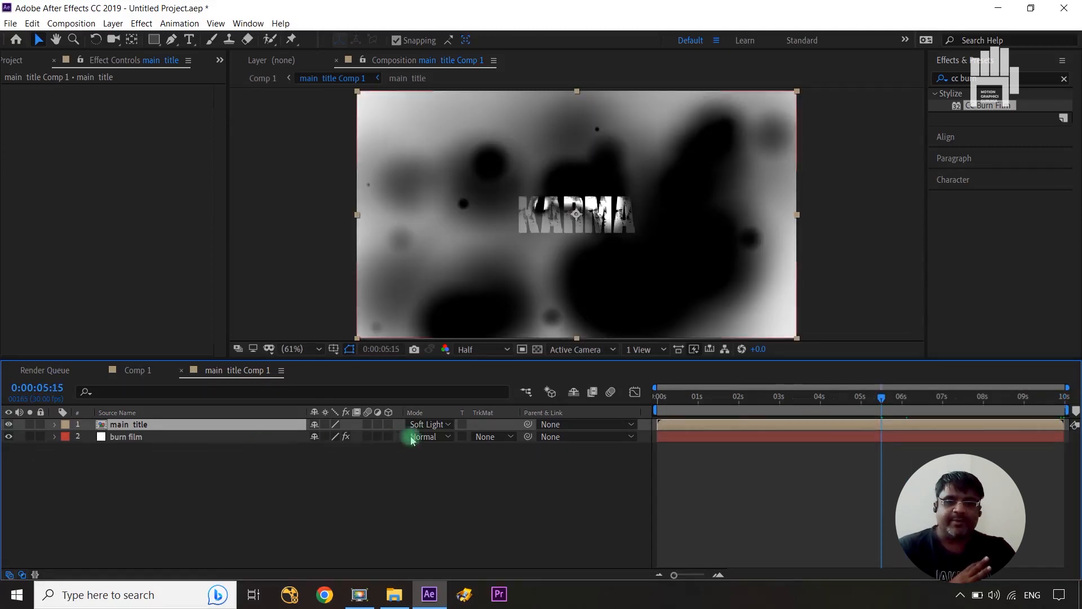
# Step: Switch the main title layer to Normal blending for comparison and return it to Soft Light
pyautogui.click(434, 425)
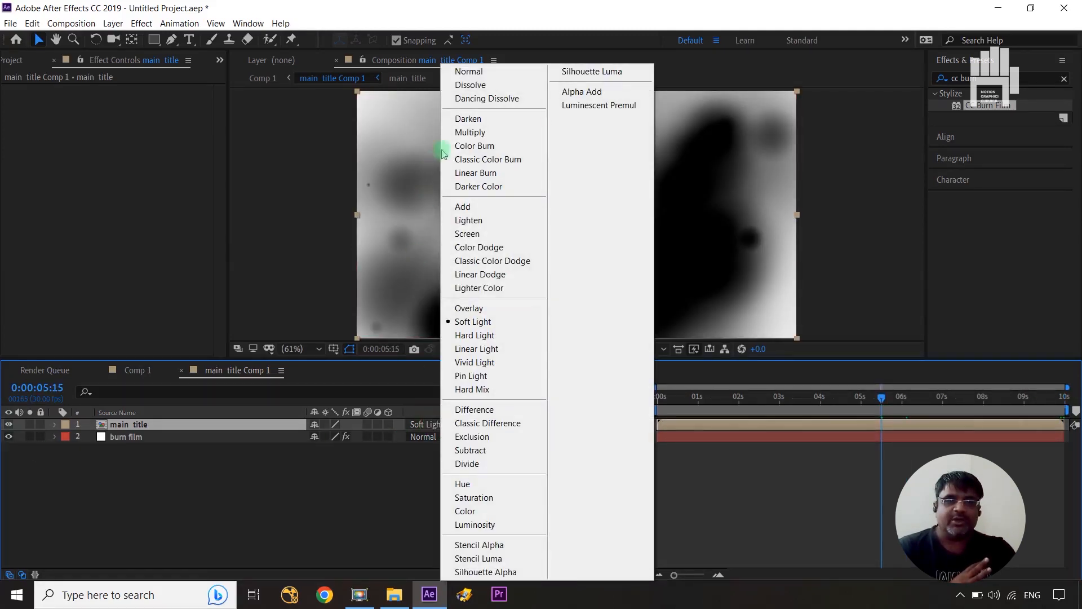
pyautogui.click(468, 70)
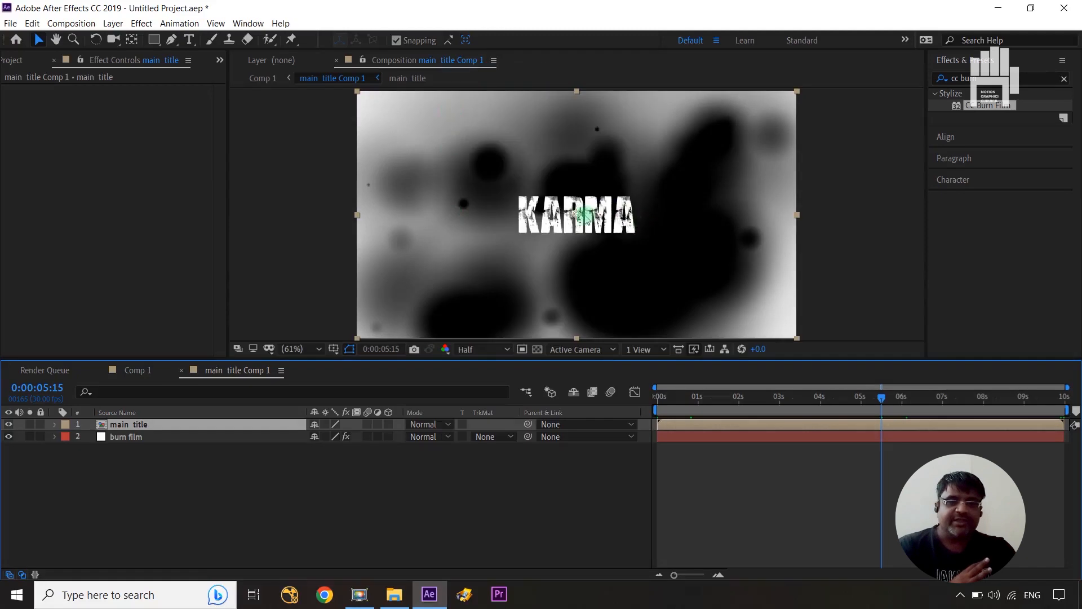
pyautogui.click(434, 424)
pyautogui.click(474, 322)
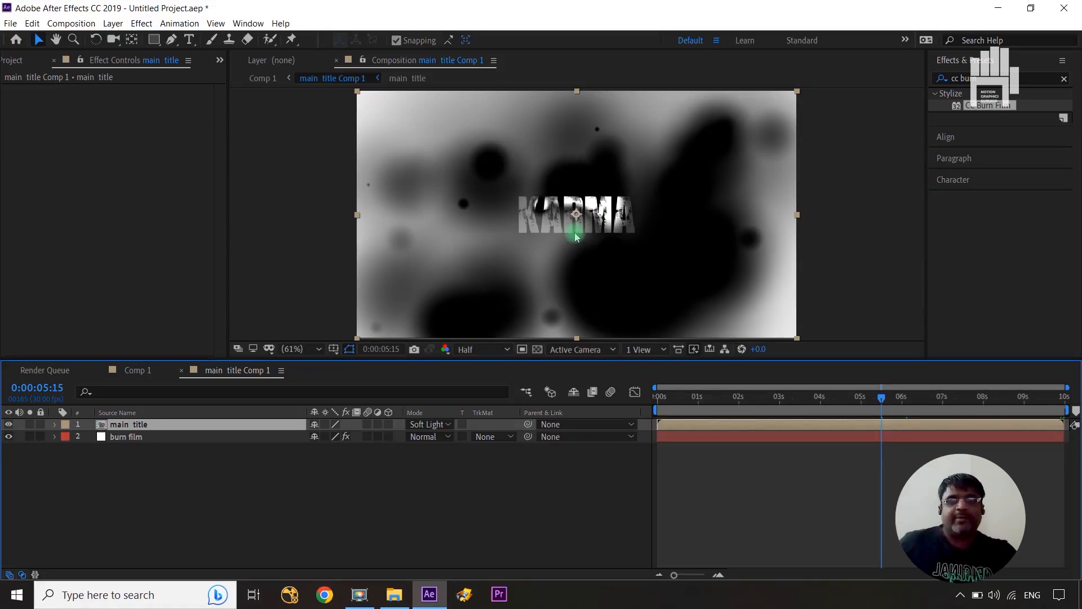
pyautogui.click(583, 474)
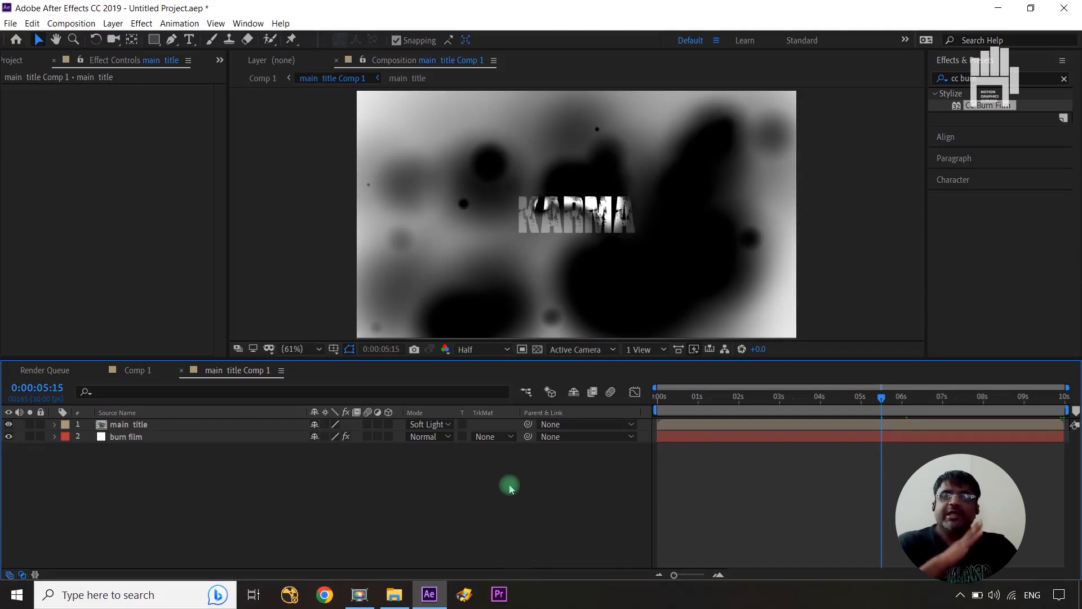
# Step: Add a second white solid directly above the burn film layer
pyautogui.click(146, 439)
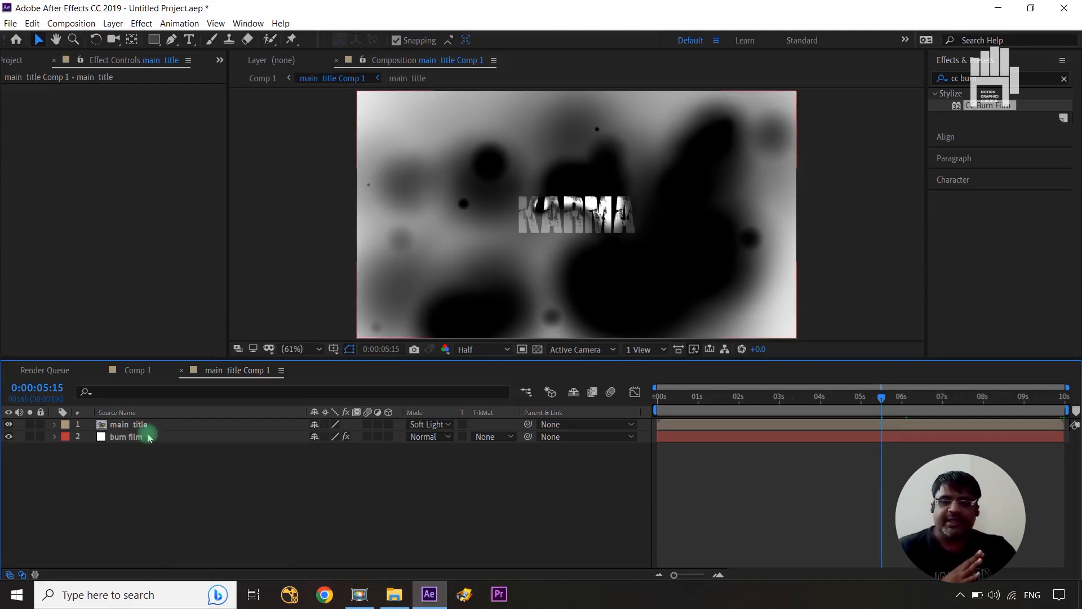
pyautogui.click(147, 440)
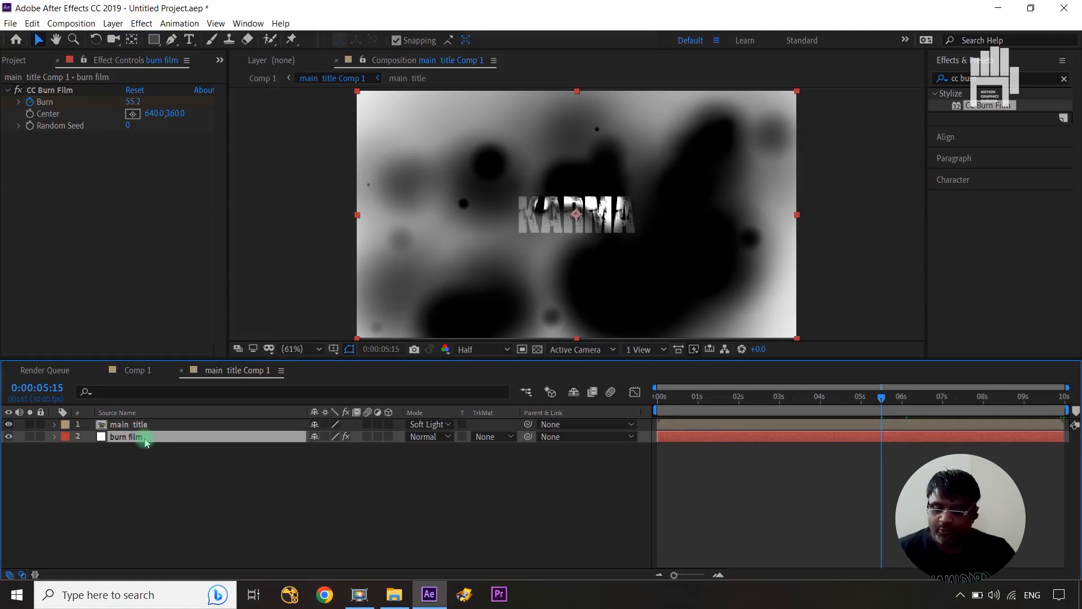
pyautogui.hotkey('ctrl', 'y')
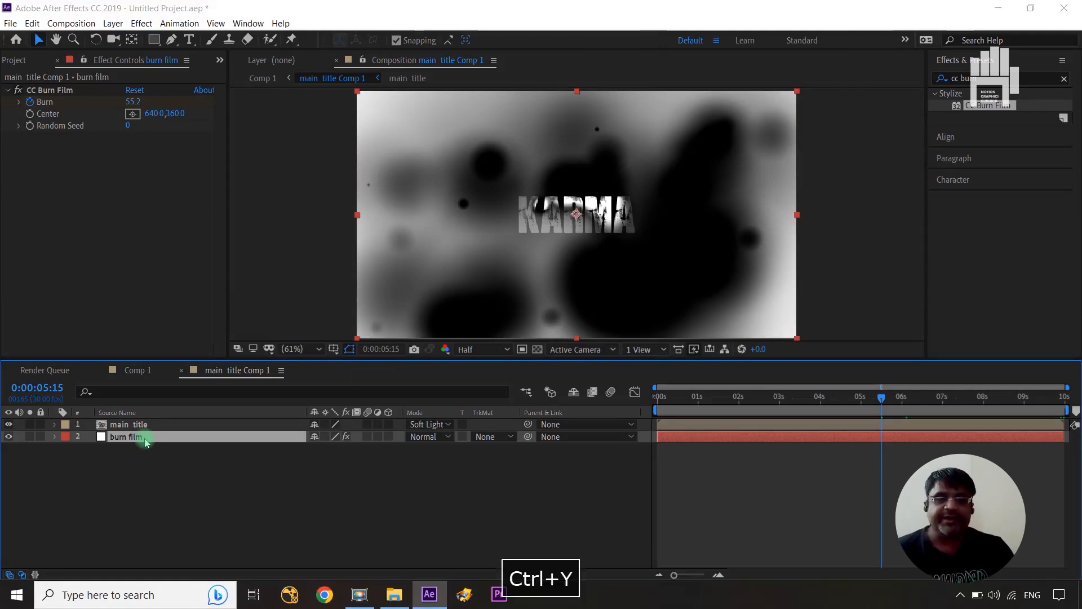
pyautogui.click(553, 376)
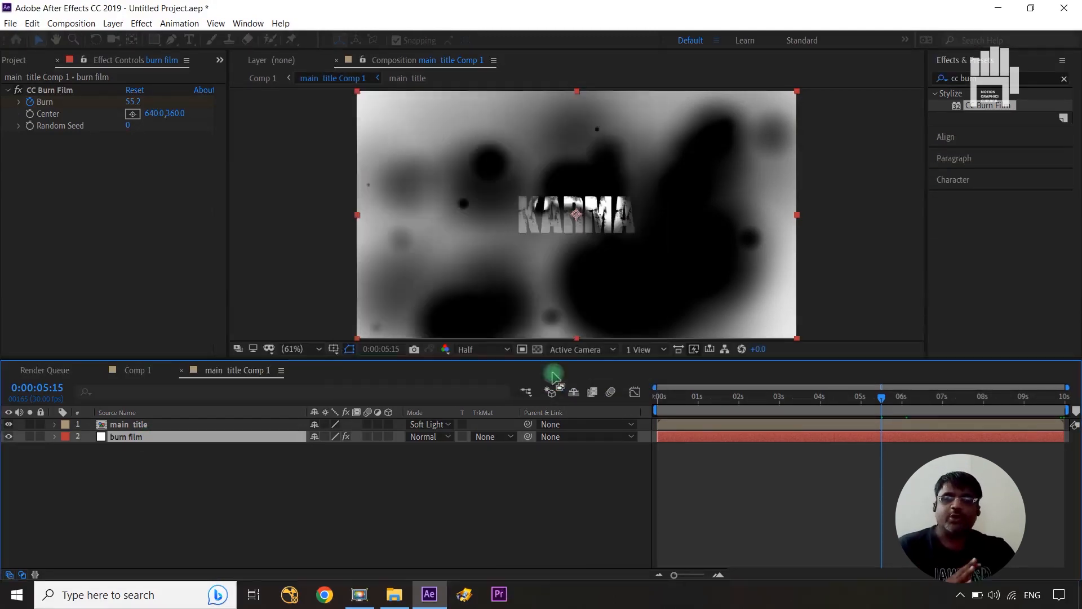
# Step: Apply Fractal Noise to the new white solid and set the noise Scale to 178.0
pyautogui.click(1065, 79)
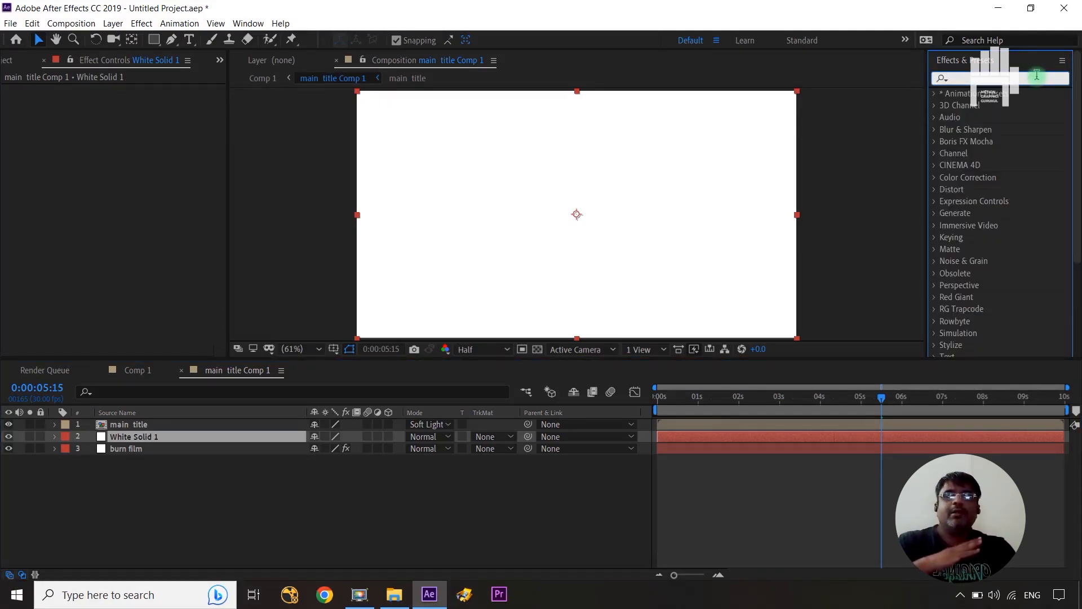
pyautogui.write('frac')
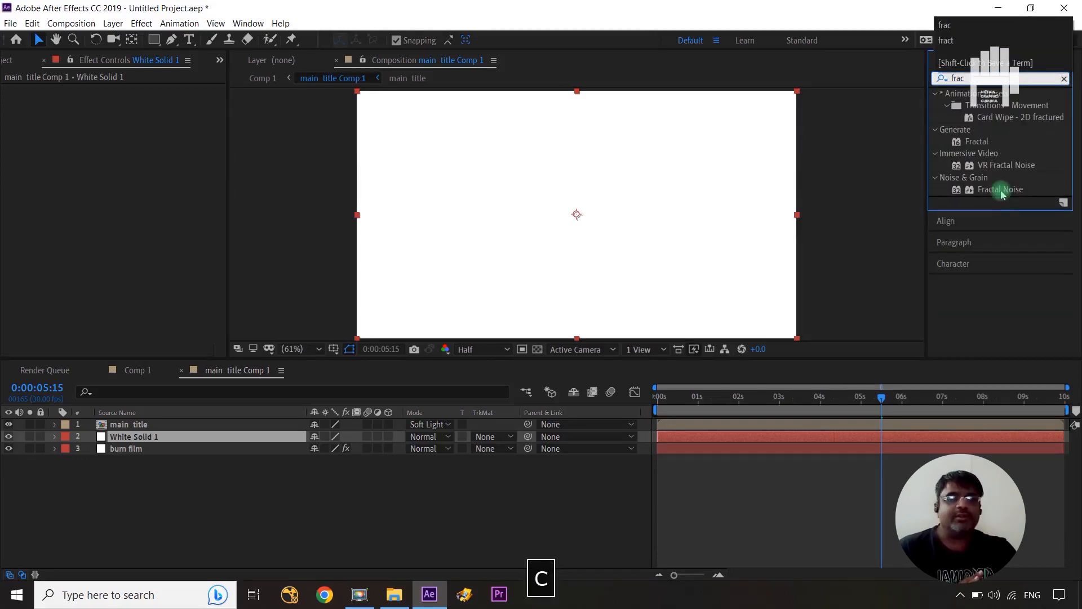
pyautogui.moveTo(1000, 190); pyautogui.dragTo(134, 438)
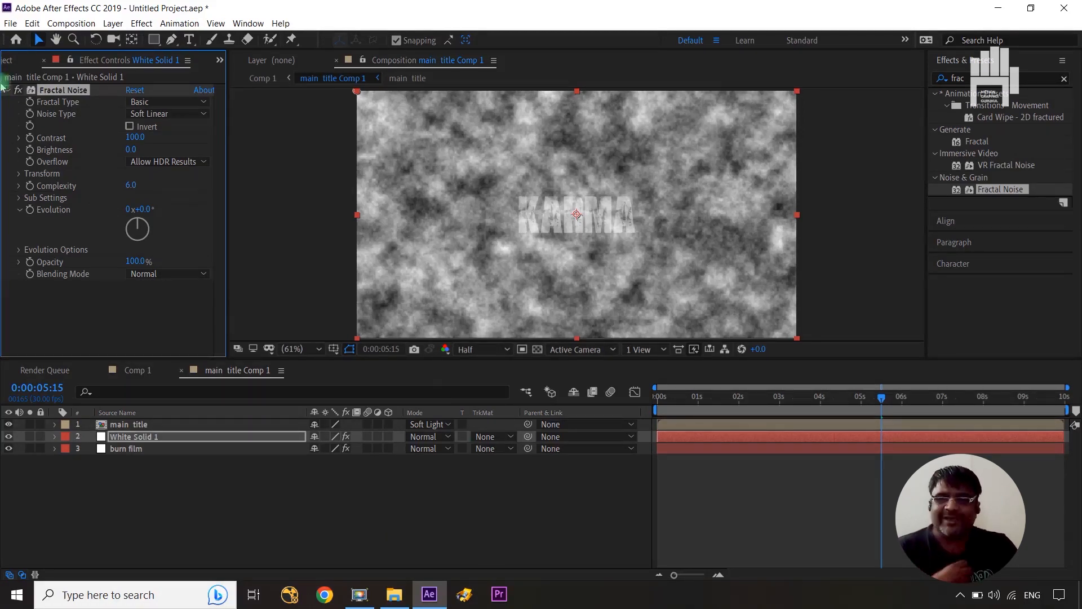
pyautogui.click(20, 174)
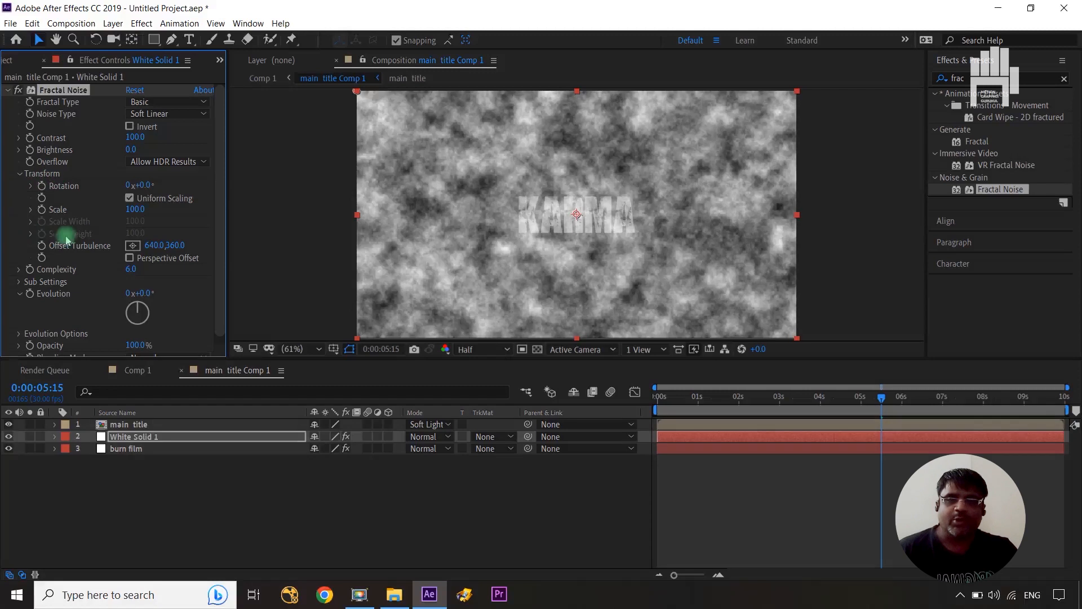
pyautogui.moveTo(135, 210); pyautogui.dragTo(184, 210)
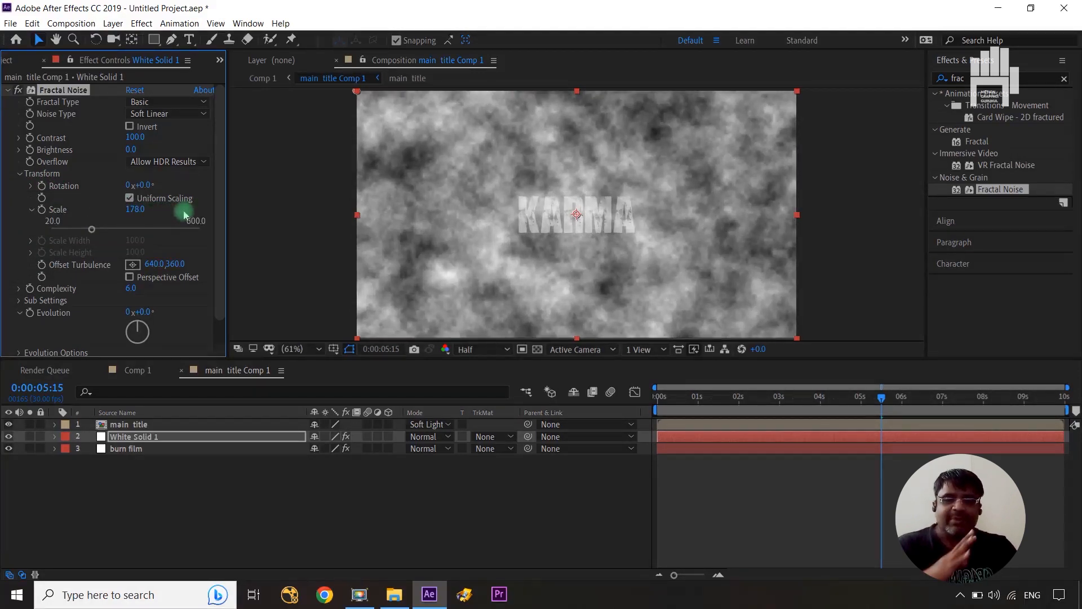
# Step: Set the fractal noise solid's blending mode to Soft Light and scrub to 0:00:05:11 to check the blend
pyautogui.click(427, 436)
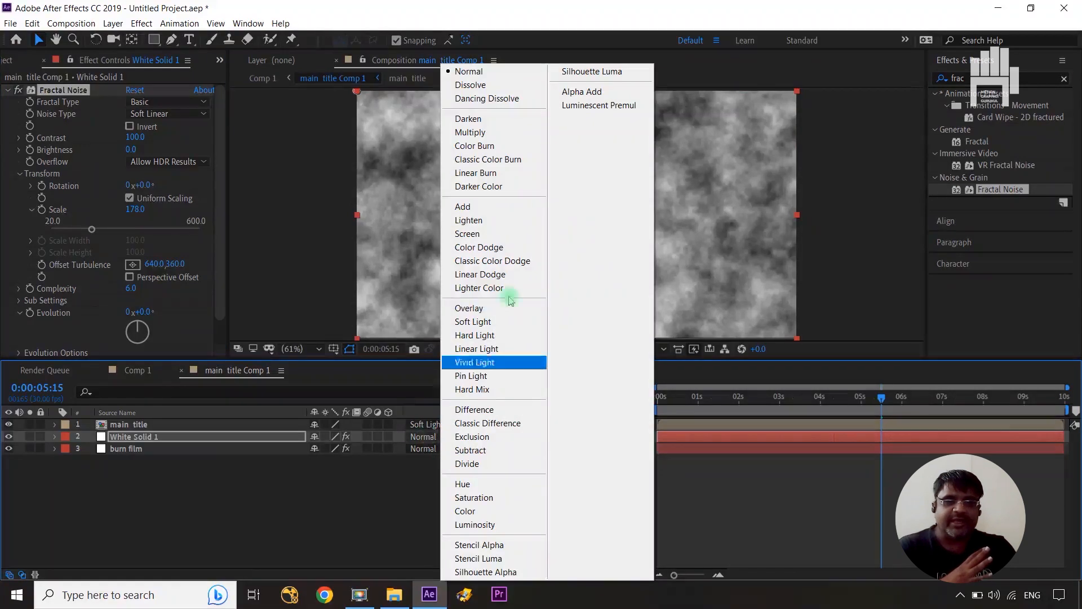
pyautogui.click(483, 329)
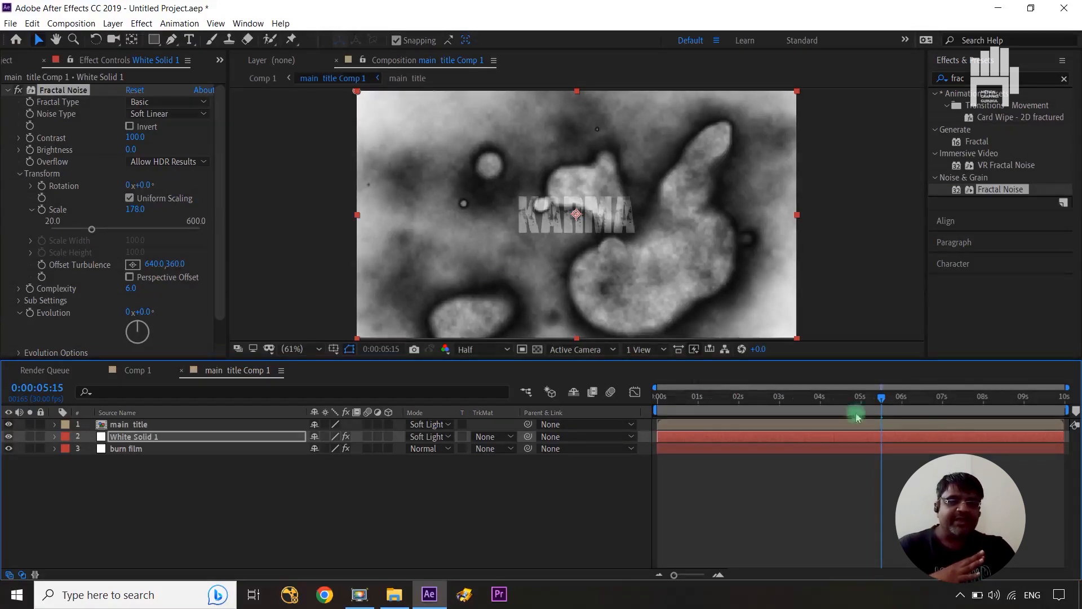
pyautogui.click(879, 397)
pyautogui.moveTo(810, 415); pyautogui.dragTo(877, 424)
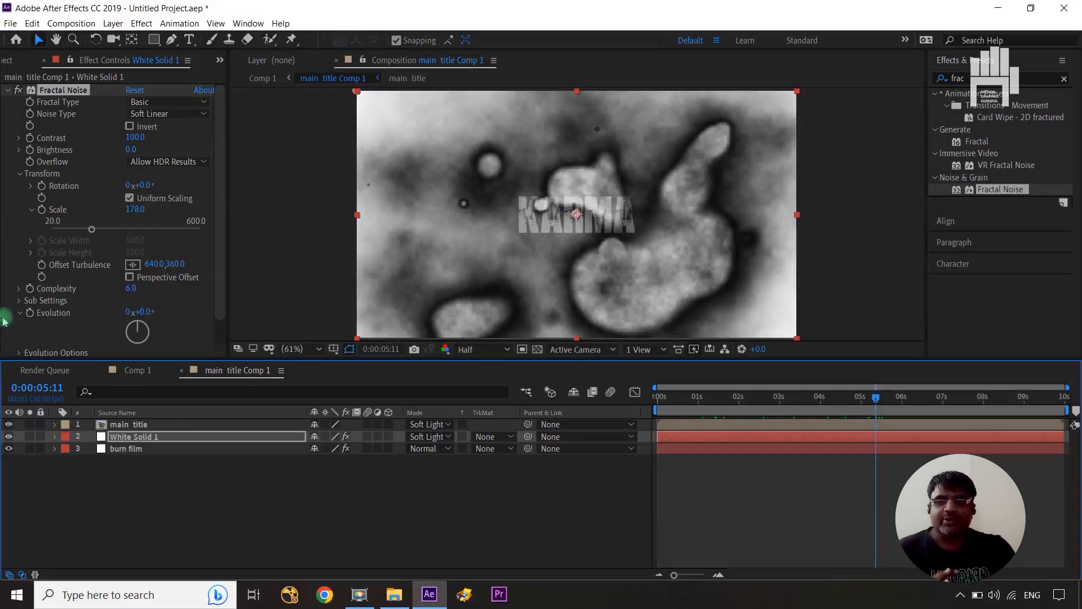
pyautogui.click(8, 90)
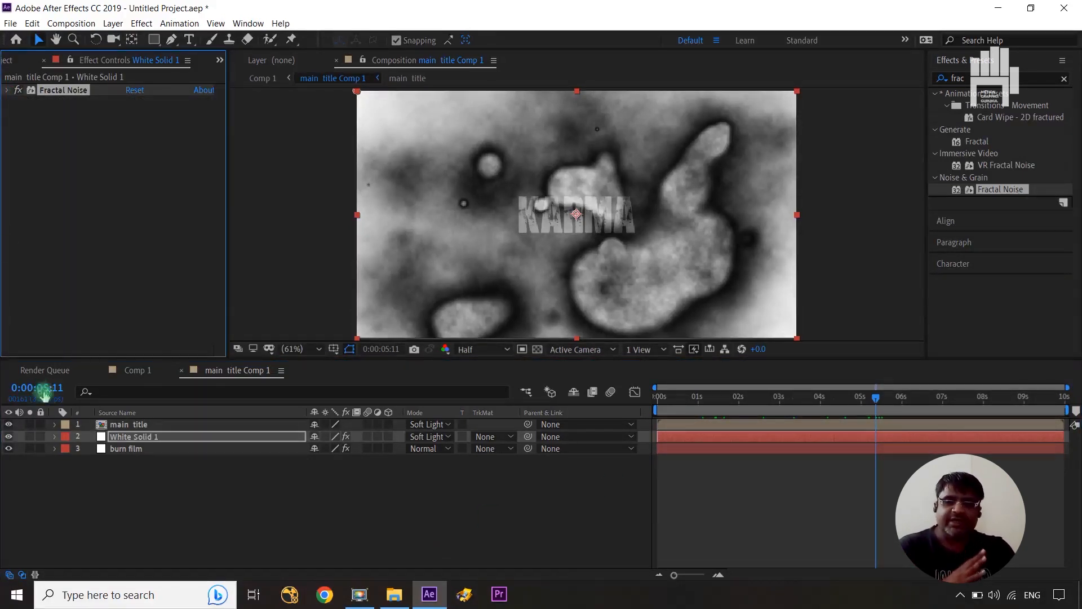
# Step: Solo the burn film layer and turn on the transparency grid to inspect its burned-out areas
pyautogui.click(30, 449)
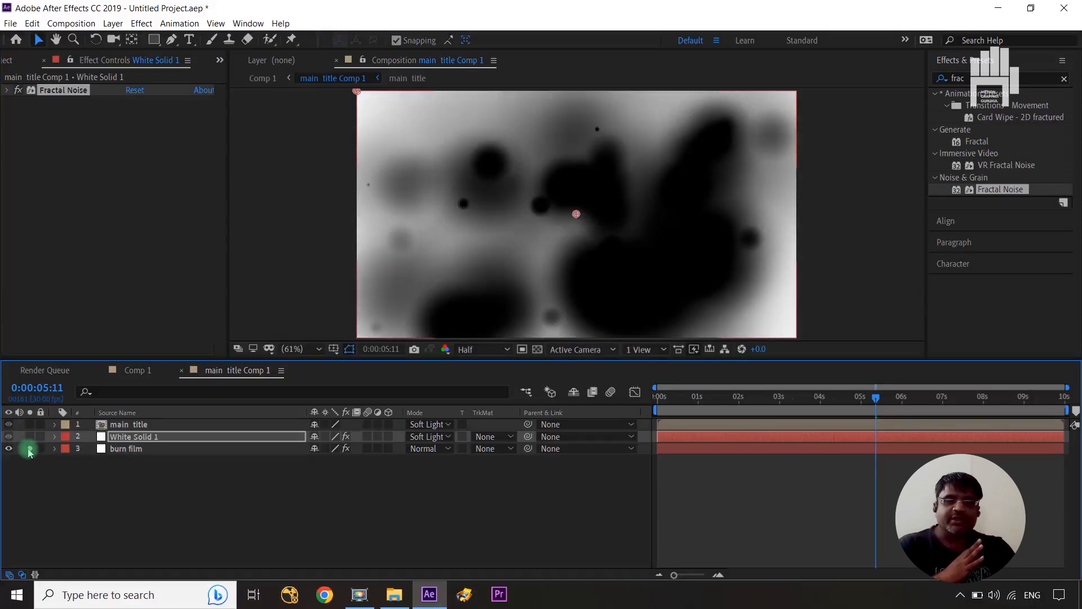
pyautogui.click(127, 455)
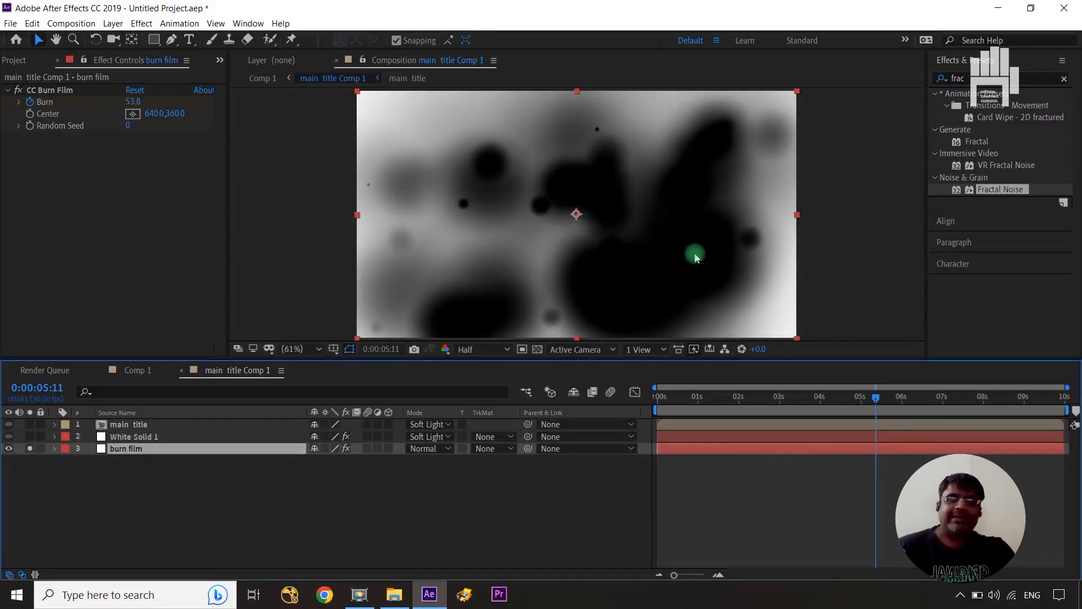
pyautogui.click(538, 349)
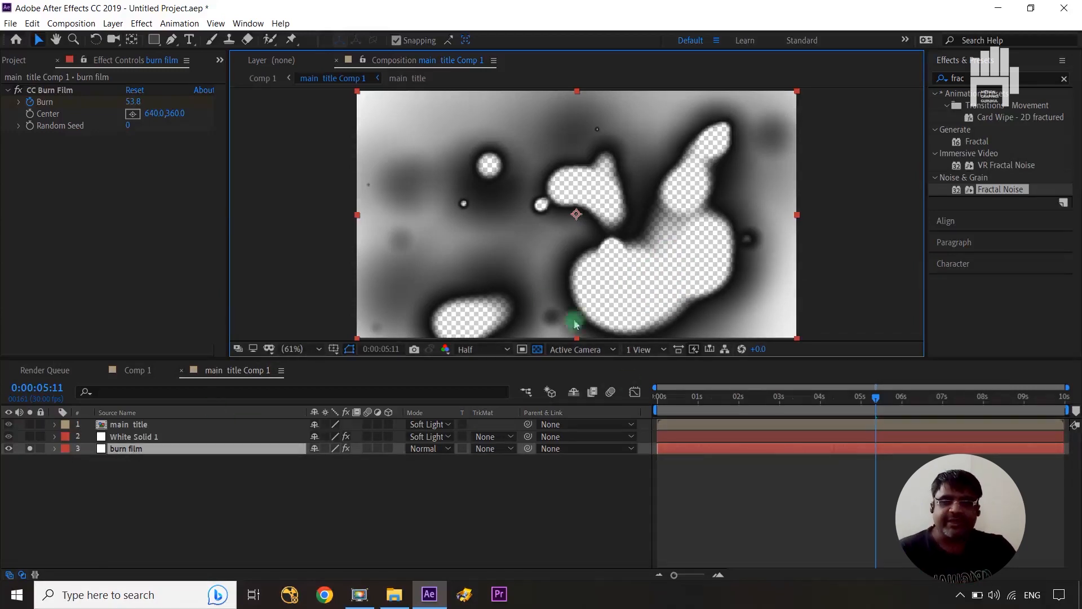
# Step: Find the Solid Composite effect and apply it to the burn film layer
pyautogui.click(1064, 78)
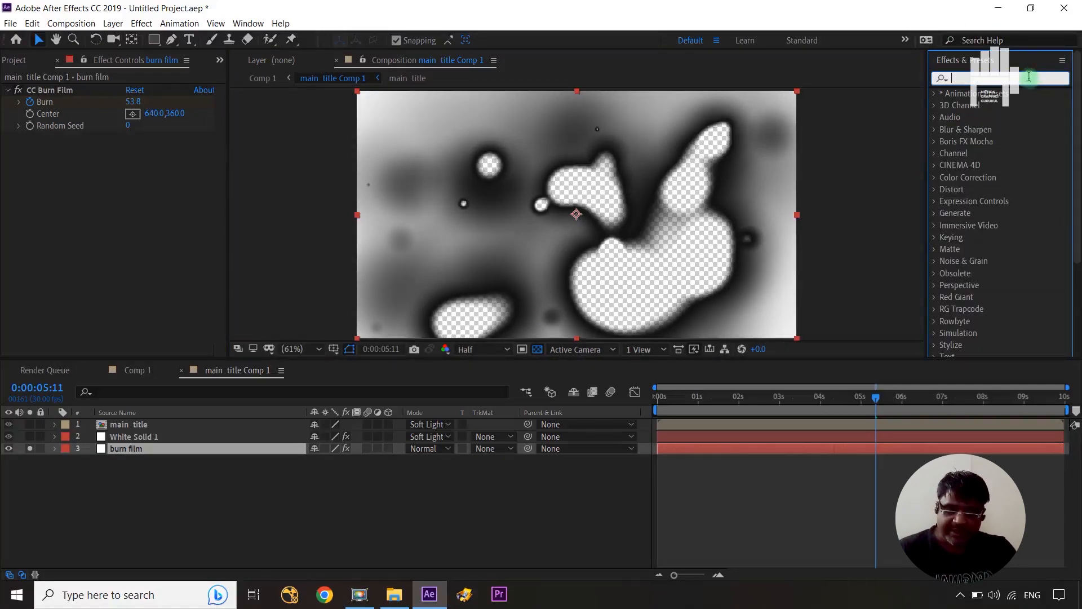
pyautogui.write('com')
pyautogui.press('BackSpace')
pyautogui.press('BackSpace')
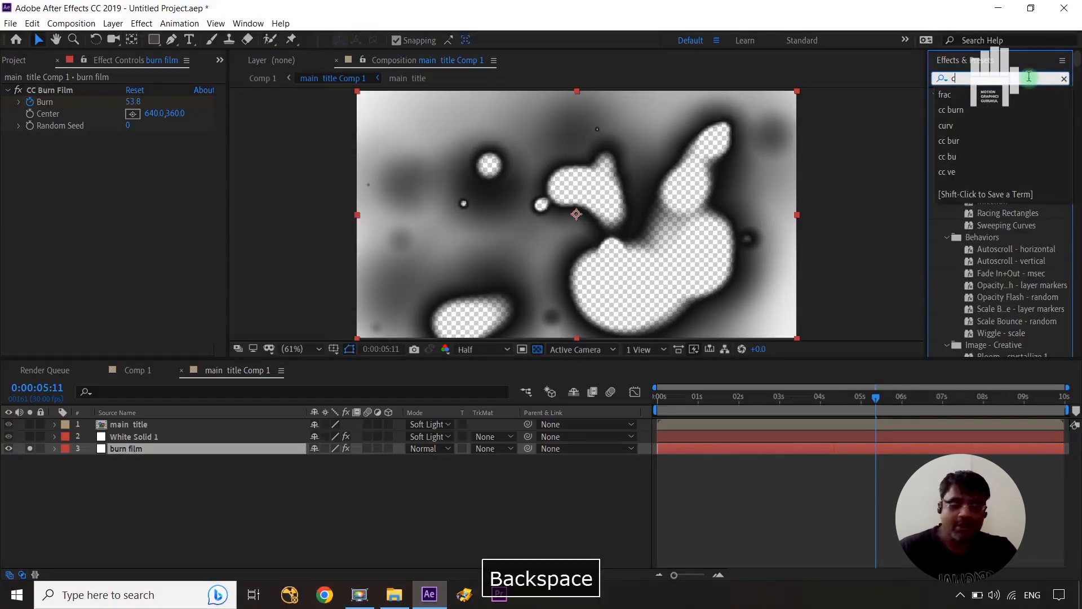
pyautogui.press('BackSpace')
pyautogui.write('soli')
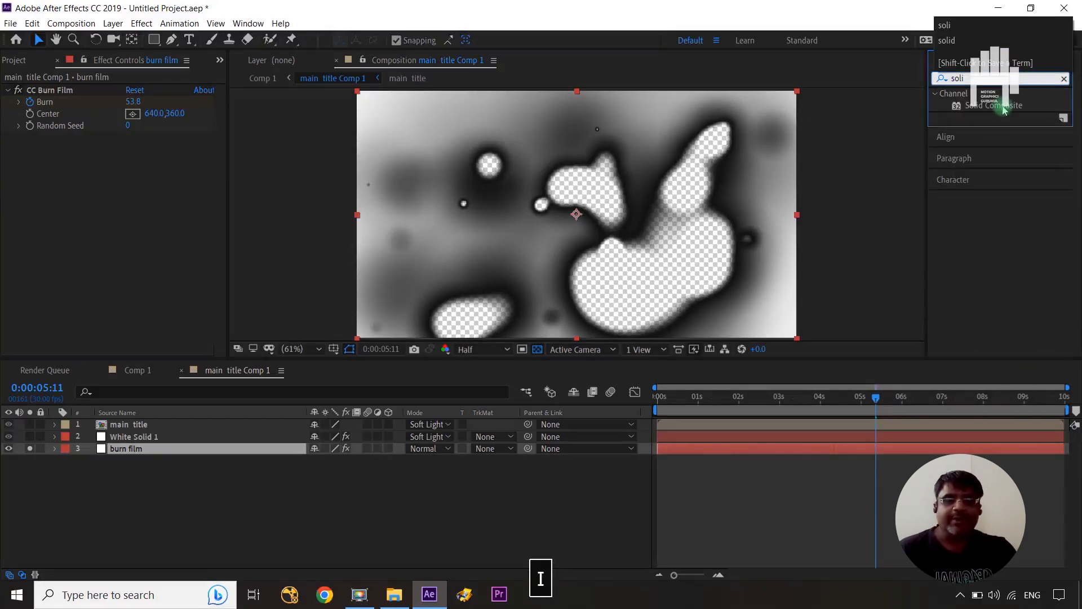
pyautogui.moveTo(1004, 110)
pyautogui.mouseDown()
pyautogui.moveTo(294, 372)
pyautogui.moveTo(152, 448)
pyautogui.mouseUp()
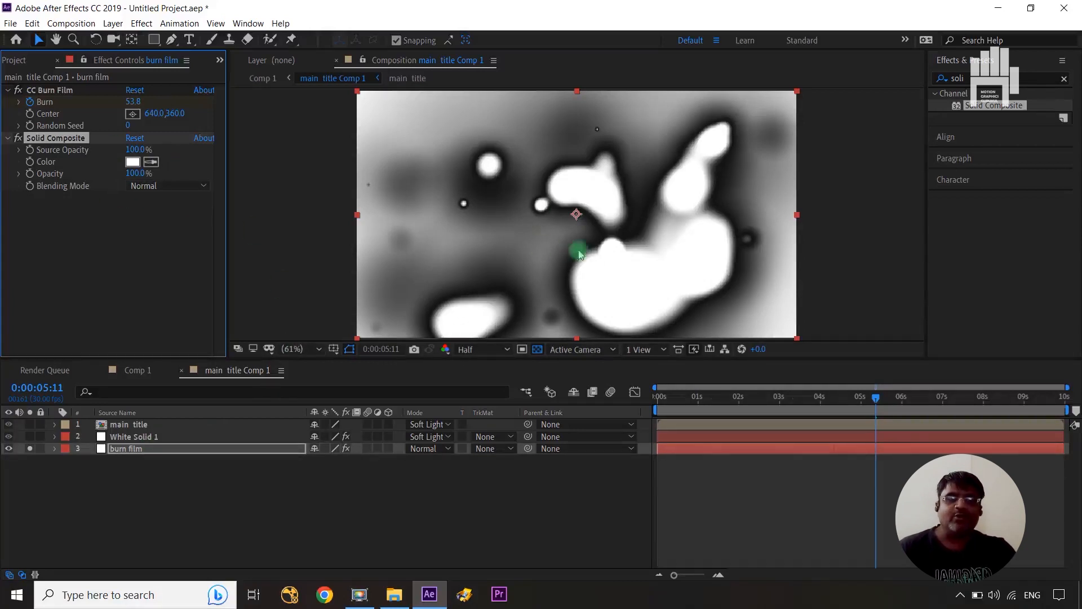
# Step: Set the Solid Composite color to black (000000)
pyautogui.click(152, 162)
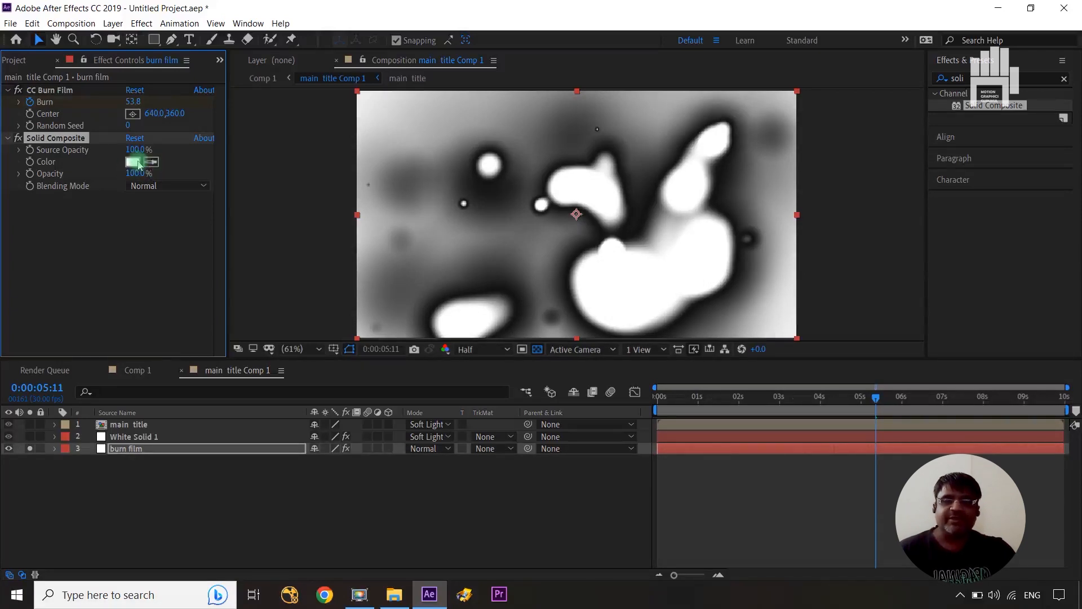
pyautogui.click(136, 162)
pyautogui.moveTo(208, 234); pyautogui.dragTo(42, 381)
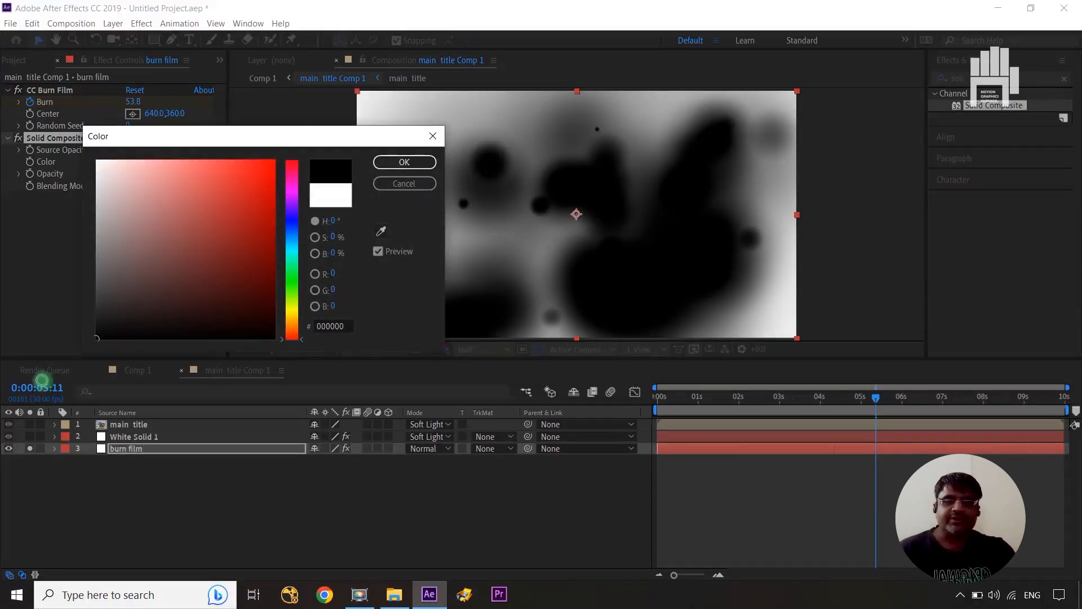
pyautogui.click(404, 163)
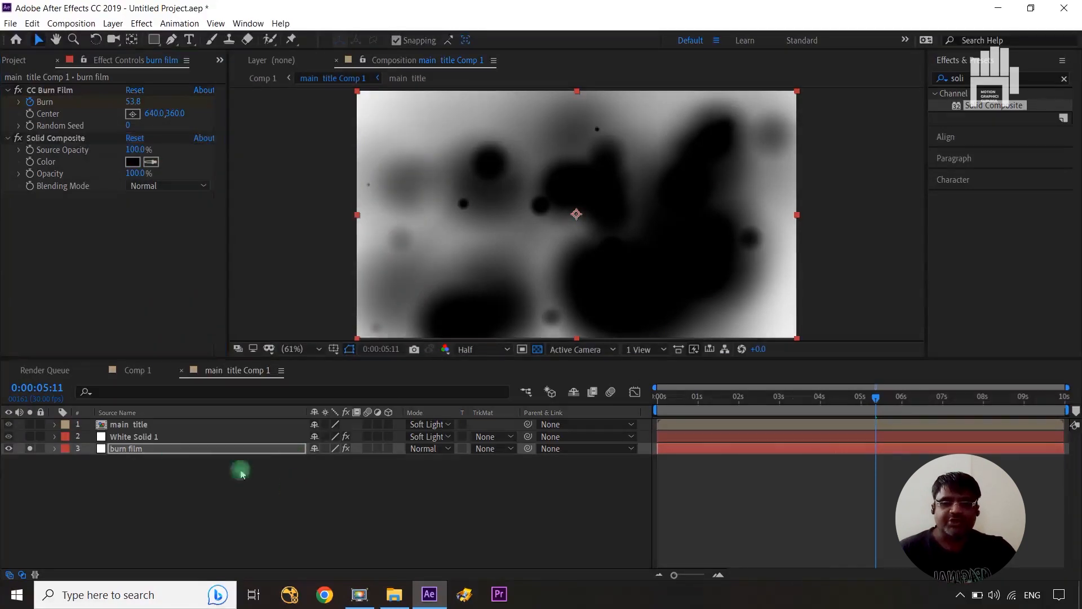
# Step: Unsolo the burn film layer and compare the composite with Solid Composite off and on, leaving it enabled
pyautogui.click(241, 473)
pyautogui.click(30, 448)
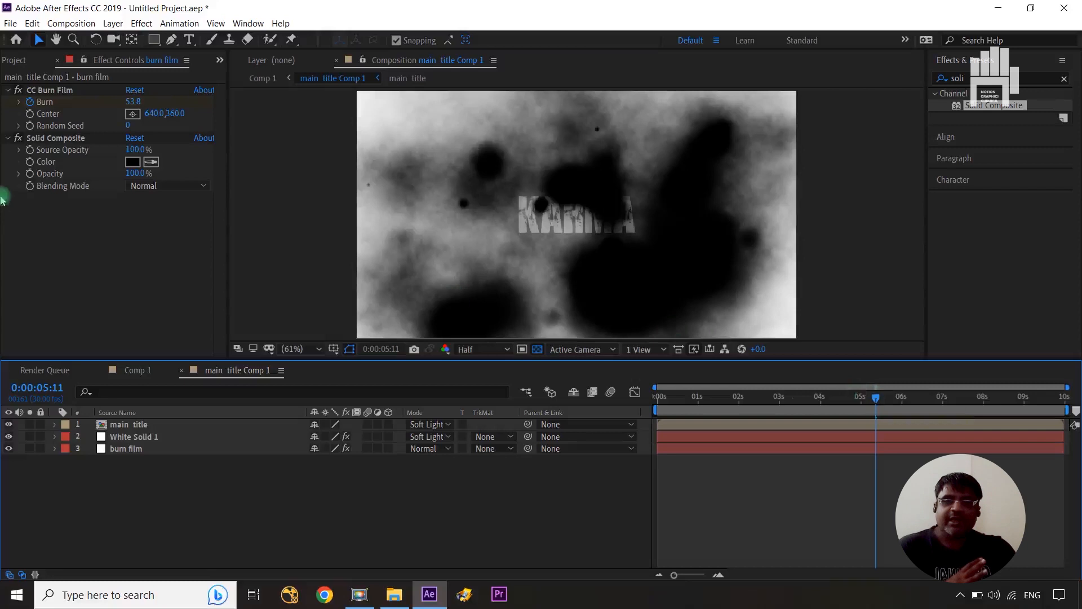
pyautogui.click(18, 137)
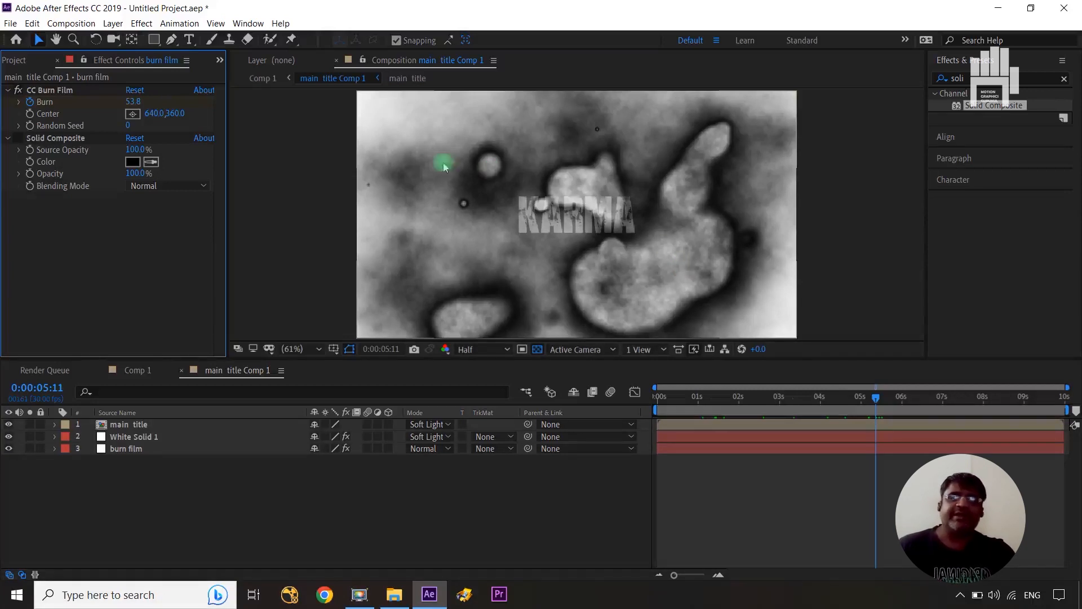
pyautogui.click(19, 139)
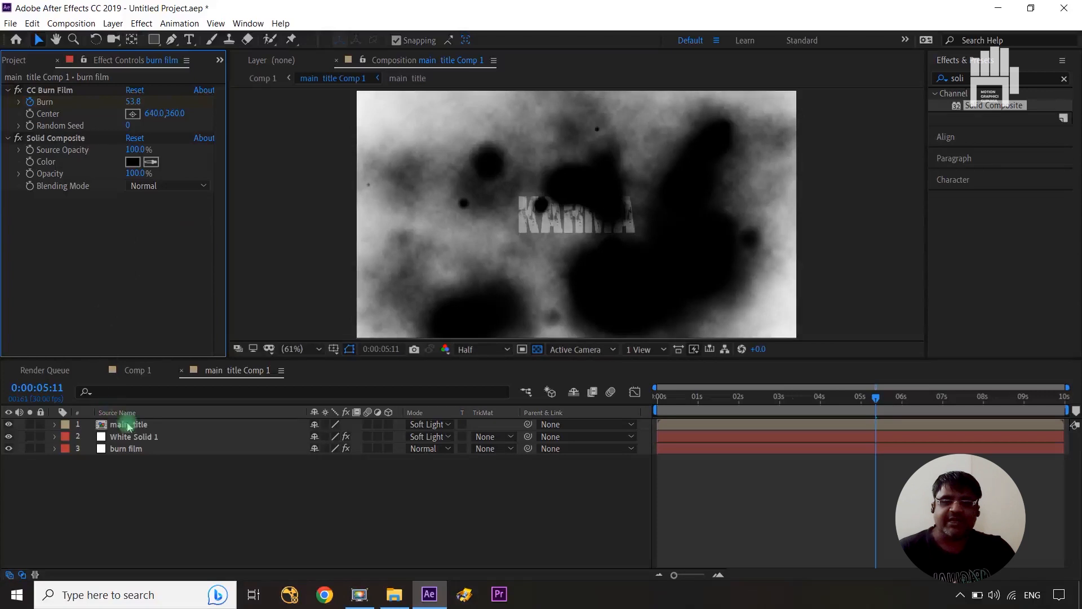
# Step: Set the Fractal Noise Contrast to 197.0 and Brightness to -16.0 on White Solid 1
pyautogui.click(136, 439)
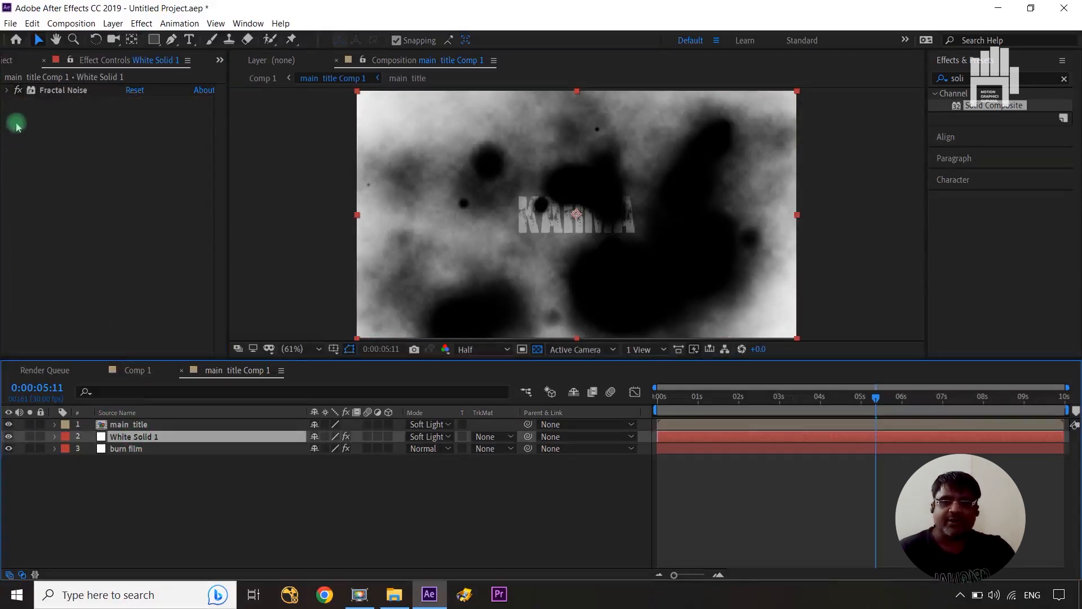
pyautogui.click(7, 90)
pyautogui.moveTo(135, 137); pyautogui.dragTo(202, 137)
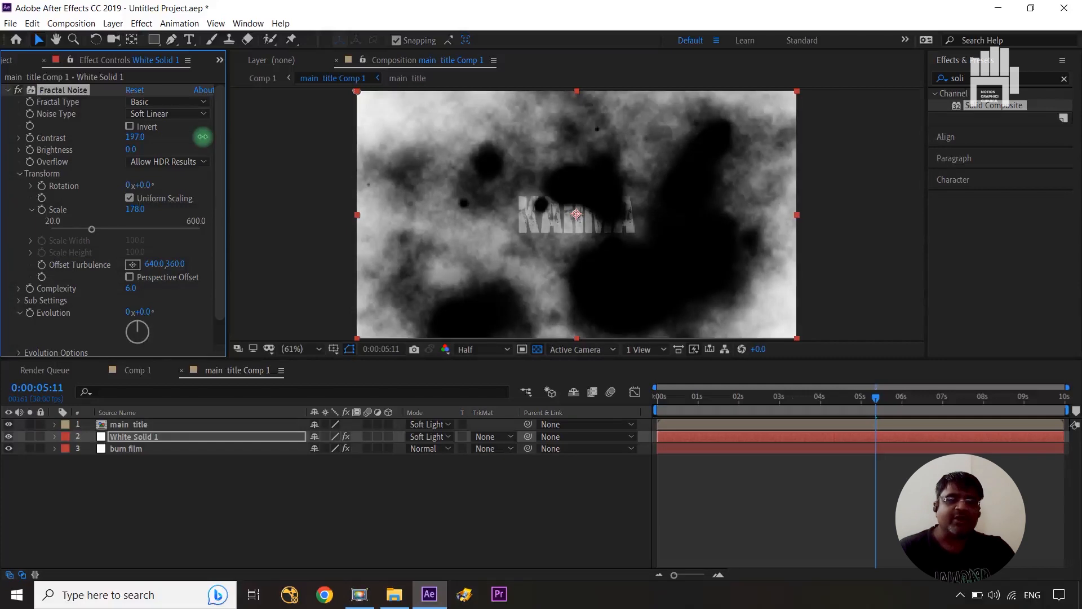
pyautogui.moveTo(136, 149)
pyautogui.mouseDown()
pyautogui.moveTo(153, 148)
pyautogui.moveTo(120, 152)
pyautogui.mouseUp()
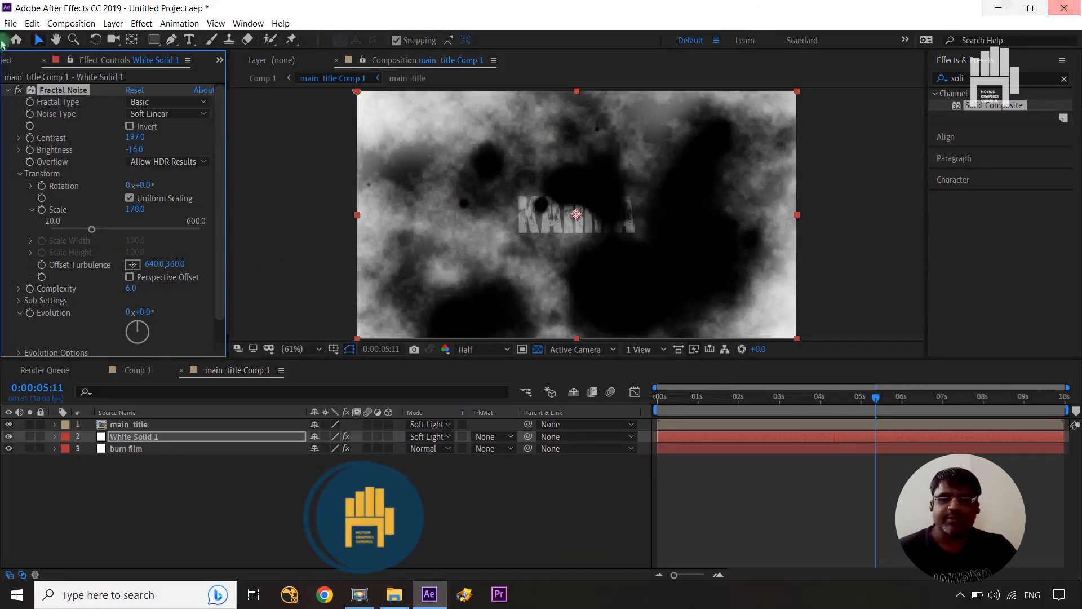
# Step: Animate the Fractal Noise Evolution with the expression time*50, preview the motion up to 0:00:06:09, and collapse the layer's properties
pyautogui.keyDown('alt'); pyautogui.click(30, 315); pyautogui.keyUp('alt')
pyautogui.write('ti')
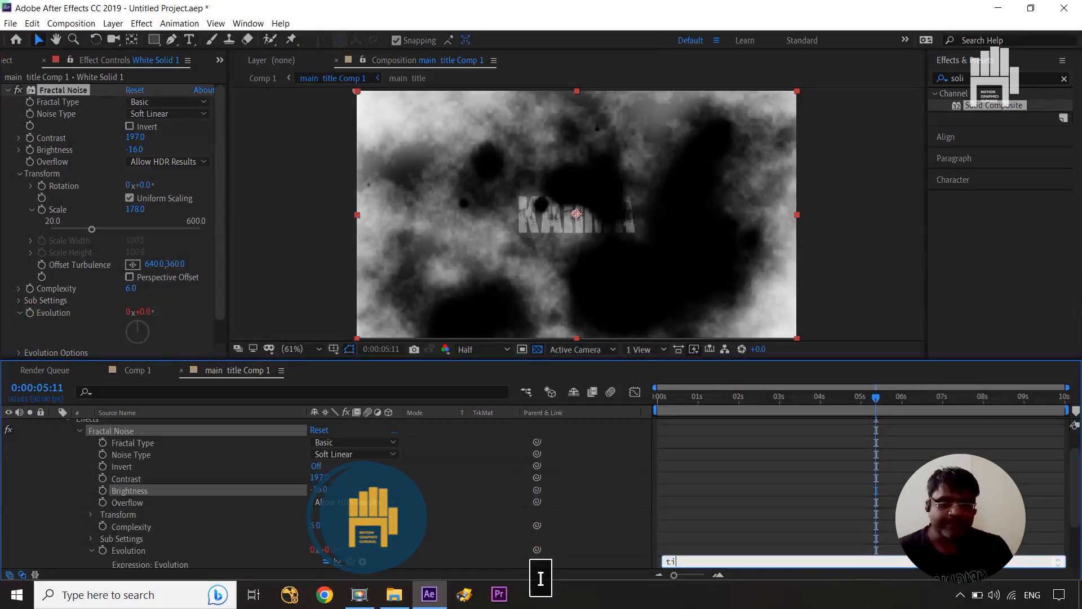
pyautogui.write('me*10')
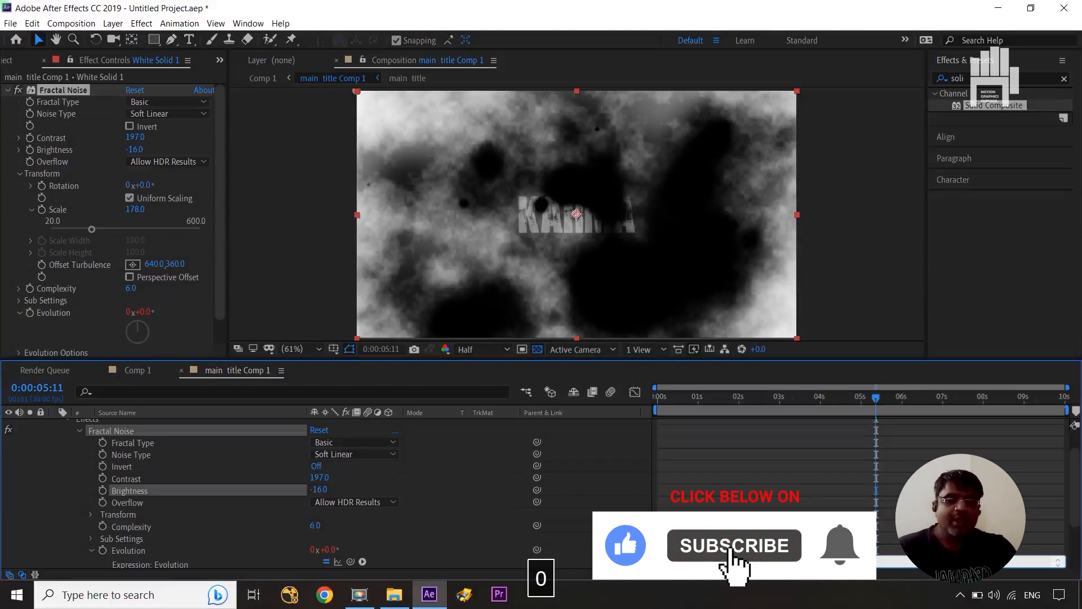
pyautogui.click(573, 509)
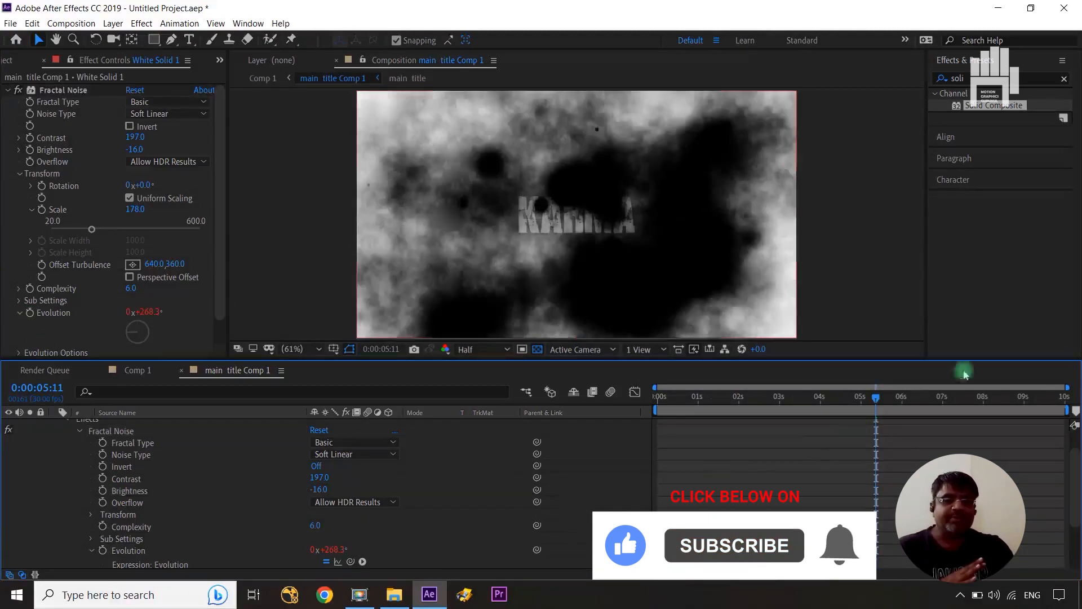
pyautogui.moveTo(876, 399)
pyautogui.mouseDown()
pyautogui.moveTo(754, 400)
pyautogui.moveTo(917, 417)
pyautogui.moveTo(883, 401)
pyautogui.mouseUp()
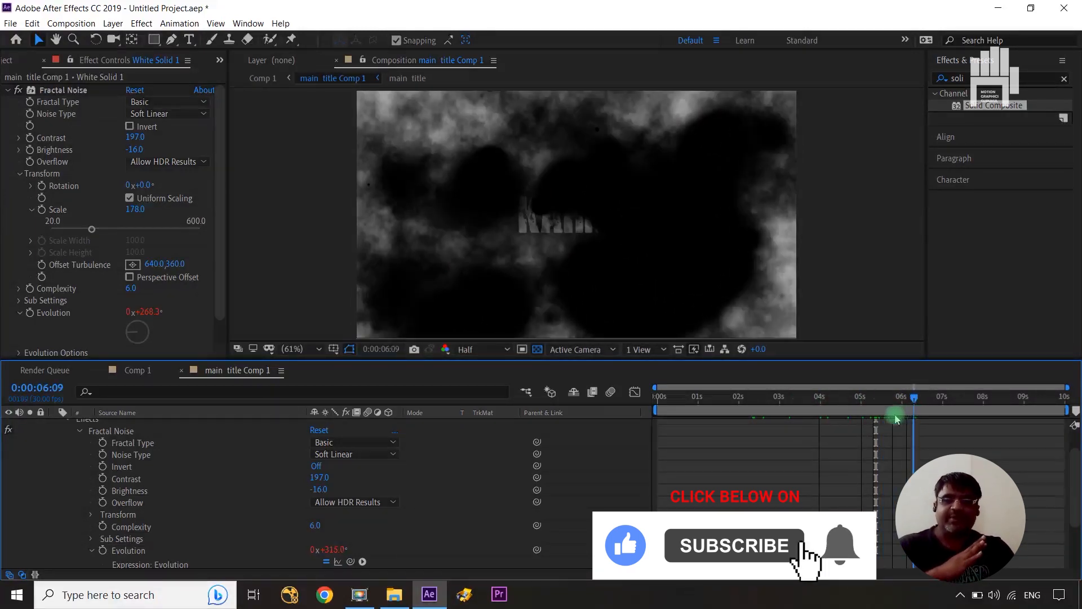
pyautogui.scroll(2, 63, 446)
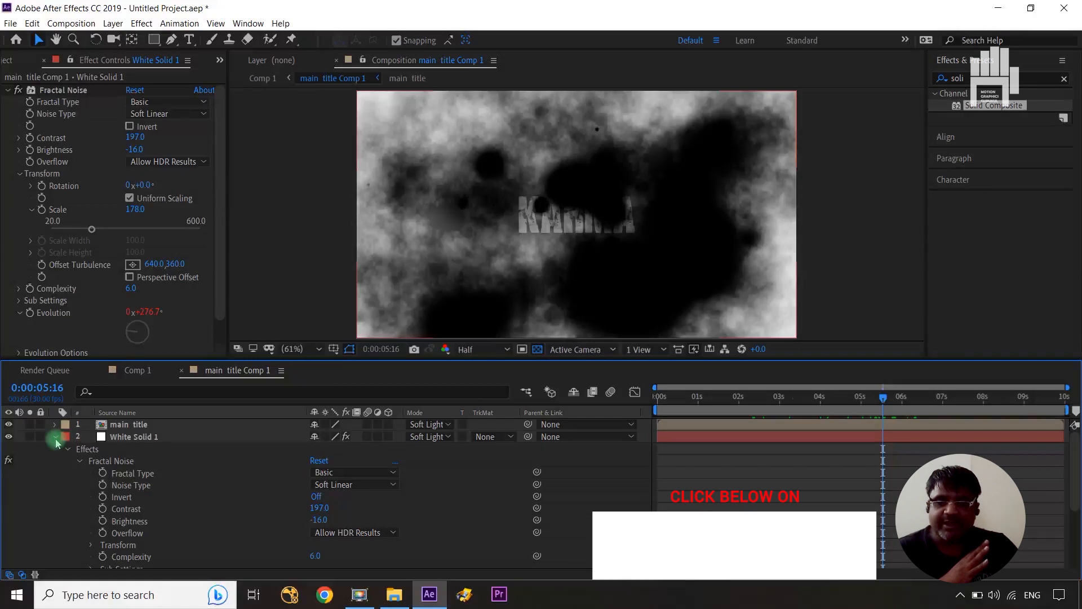
pyautogui.click(55, 436)
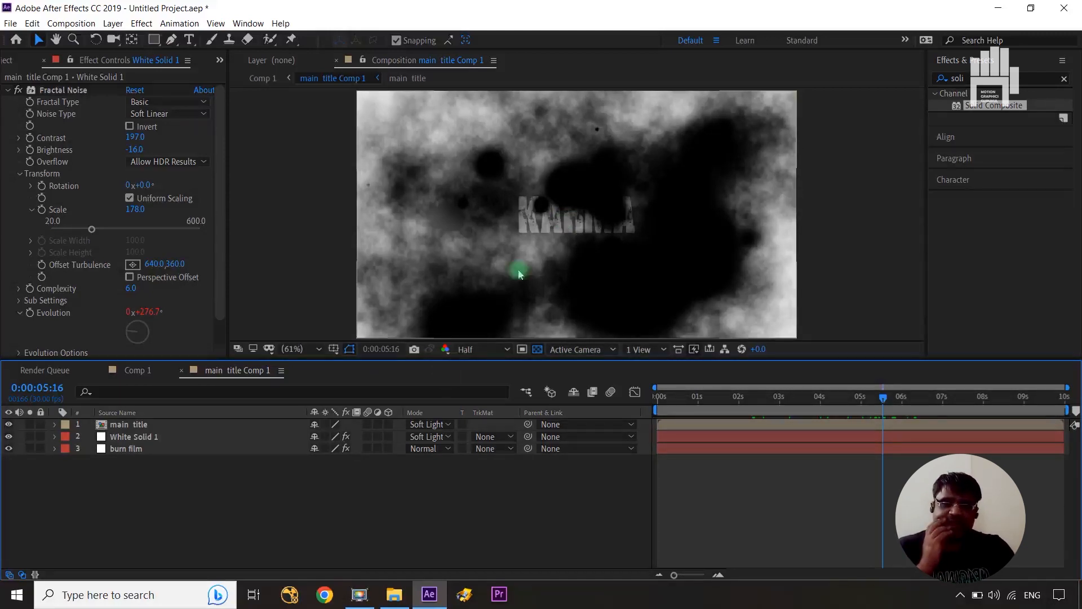
# Step: Add an adjustment layer above the main title layer and apply Brightness & Contrast to it
pyautogui.hotkey('ctrl', 'alt', 'y')
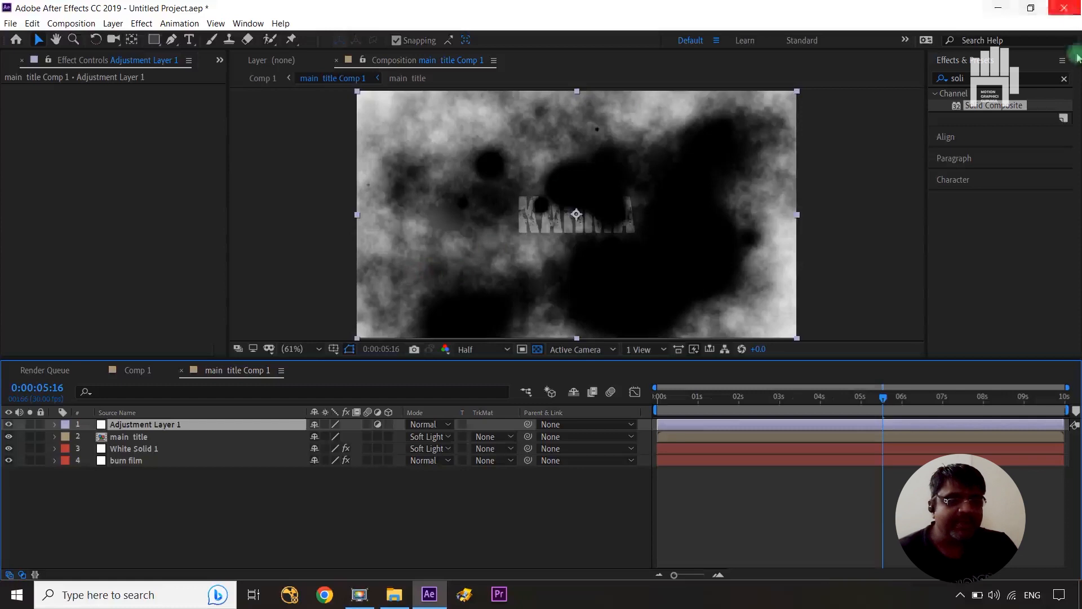
pyautogui.click(1064, 79)
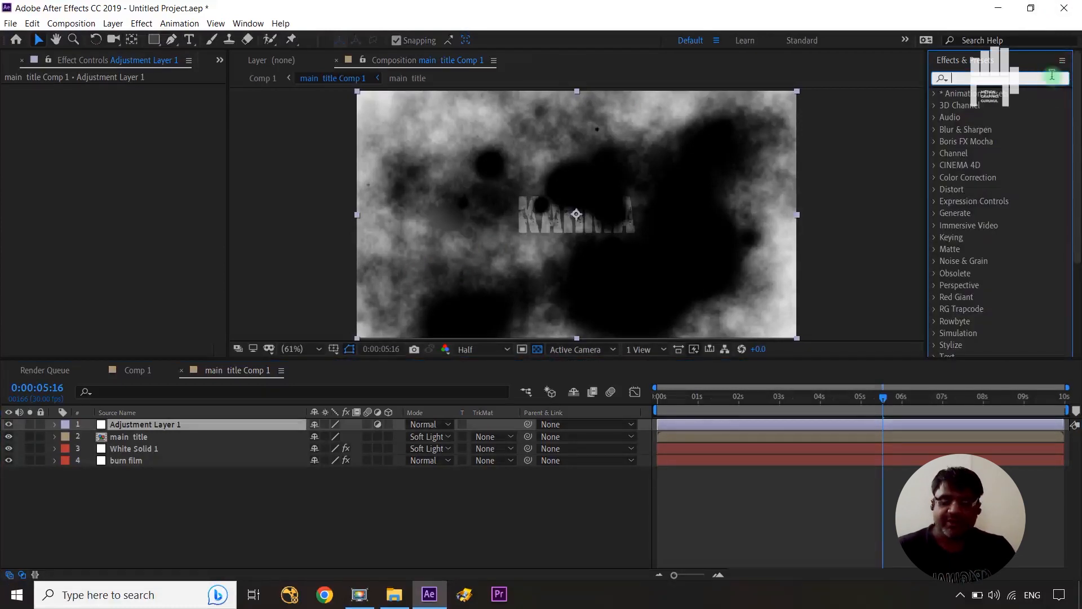
pyautogui.write('brigh')
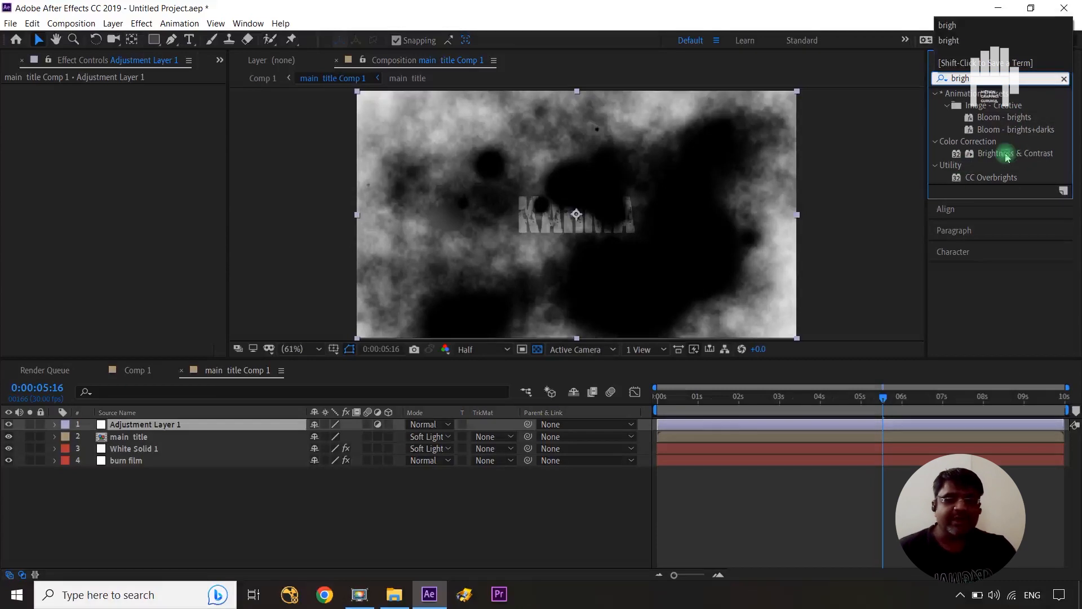
pyautogui.moveTo(1010, 153); pyautogui.dragTo(169, 424)
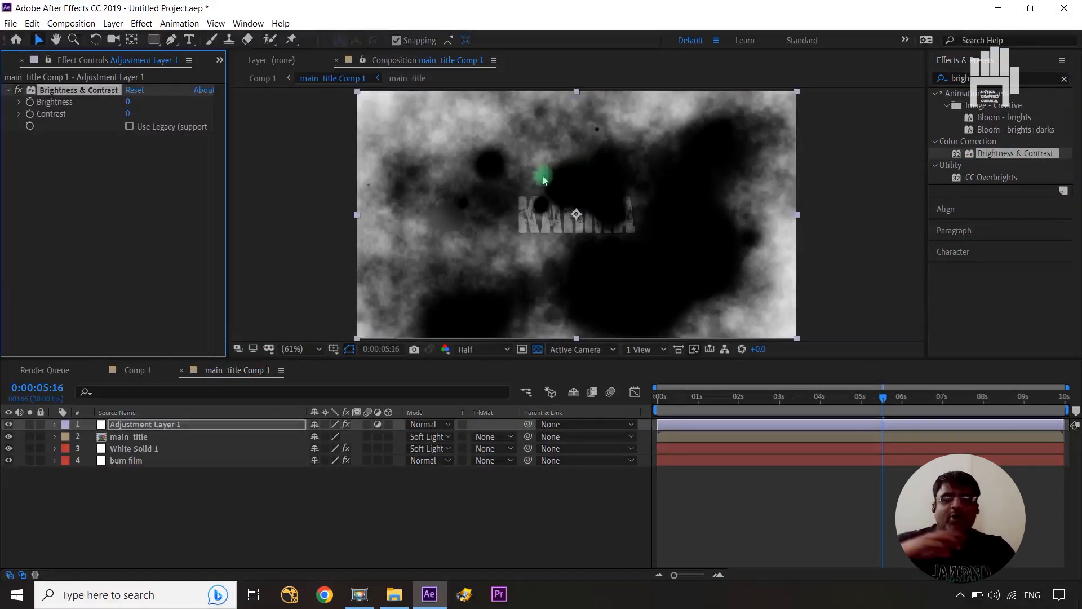
# Step: Enable Use Legacy for Brightness & Contrast and set Contrast to 57
pyautogui.click(129, 127)
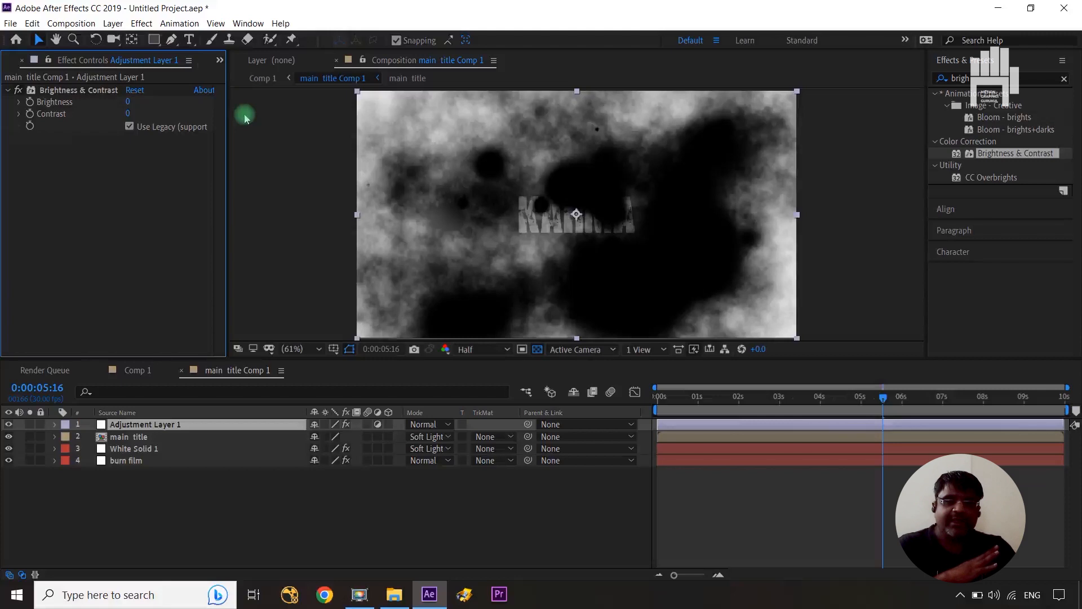
pyautogui.moveTo(129, 115); pyautogui.dragTo(176, 114)
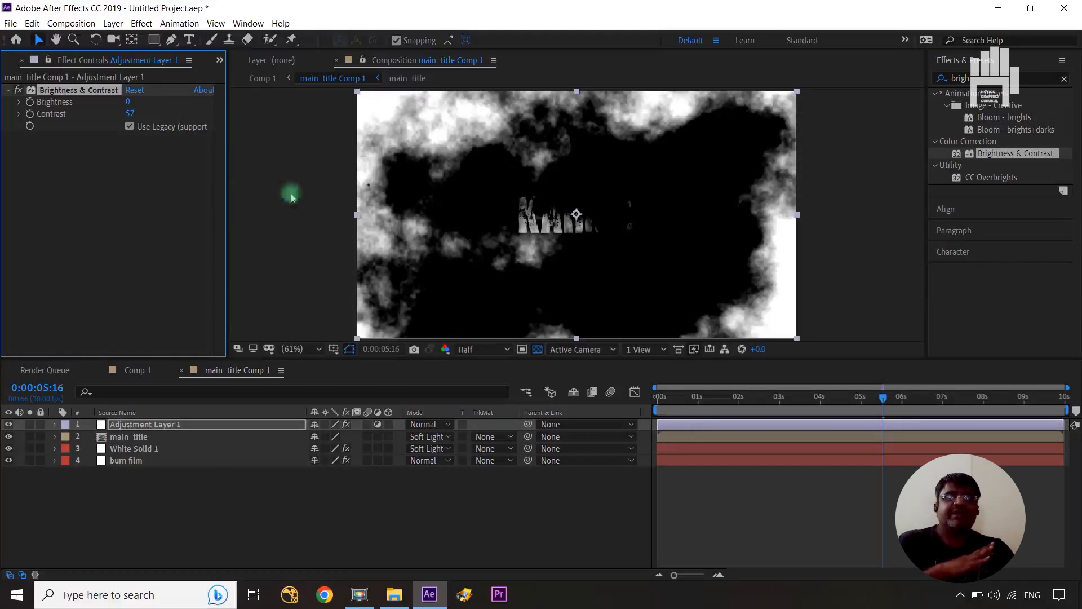
# Step: View the composition at 100% and compare the image with Brightness & Contrast disabled and enabled
pyautogui.press('/')
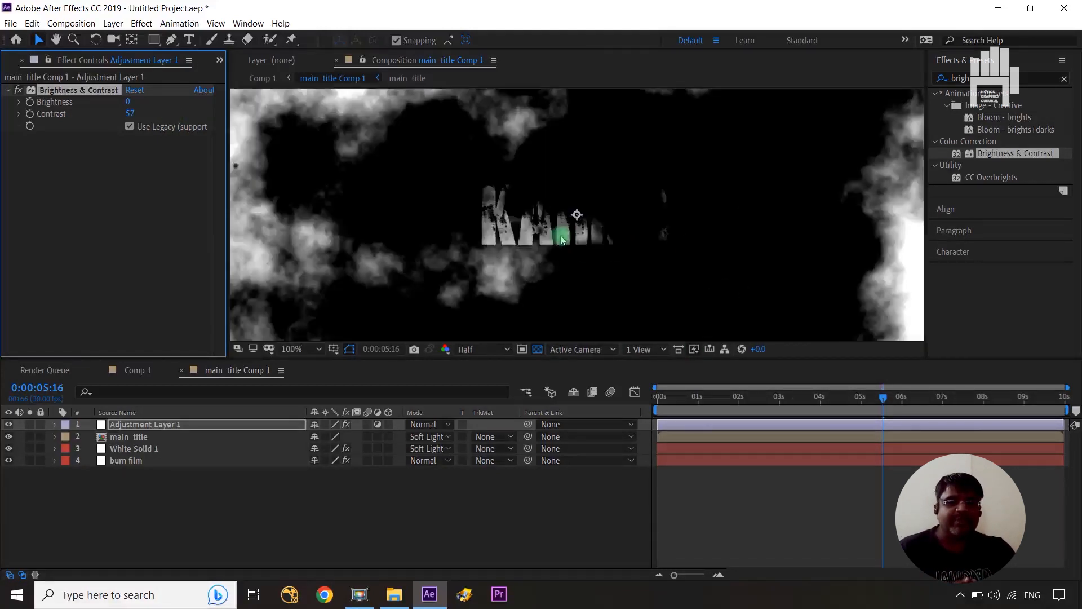
pyautogui.click(18, 91)
pyautogui.click(19, 90)
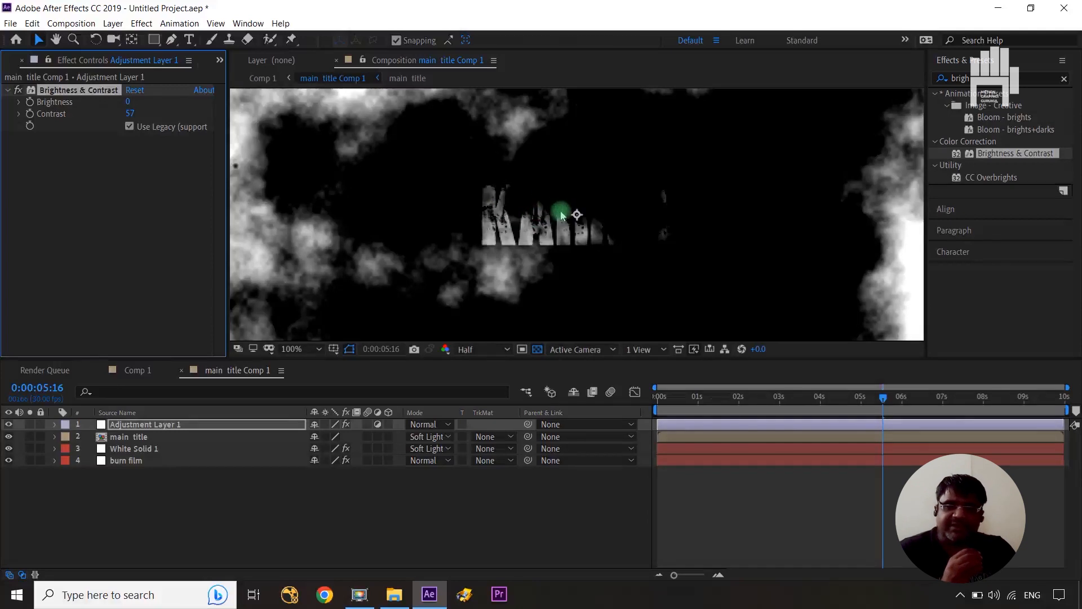
pyautogui.click(20, 89)
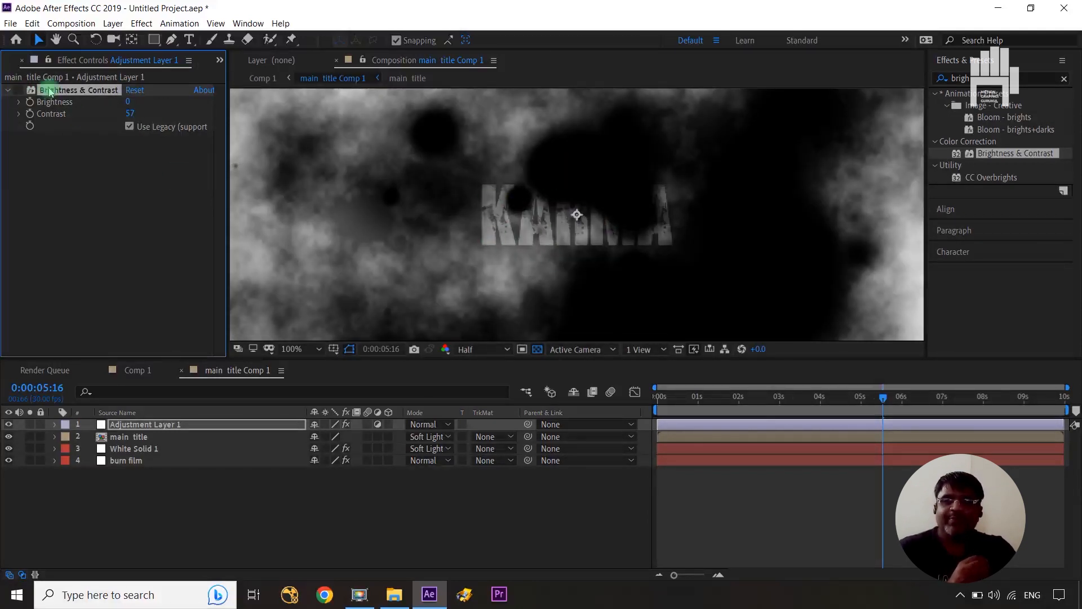
pyautogui.click(20, 91)
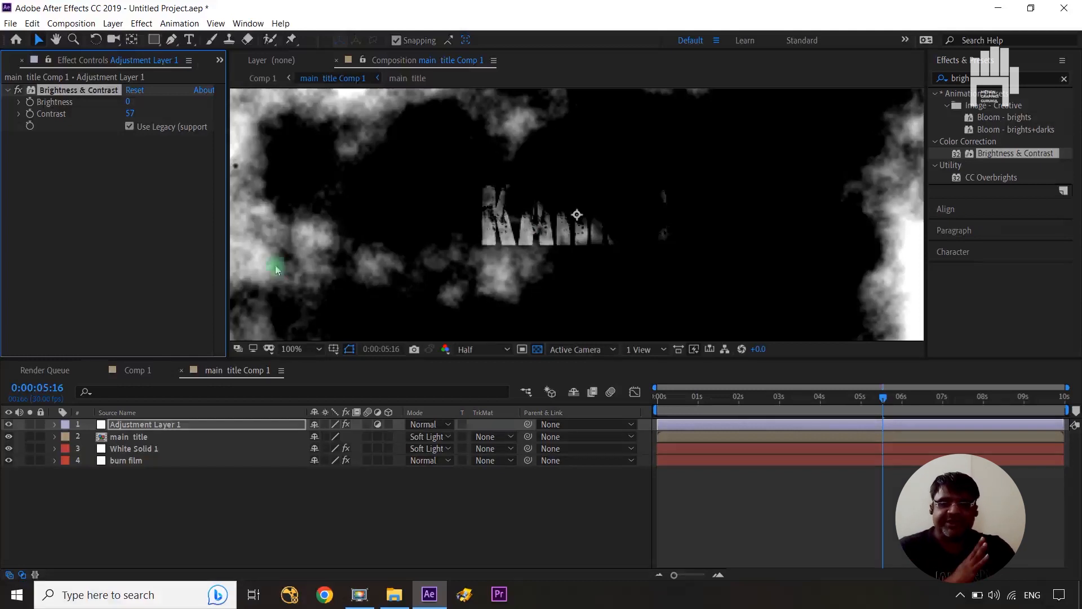
# Step: Rename the adjustment layer as bc
pyautogui.click(140, 426)
pyautogui.press('Return')
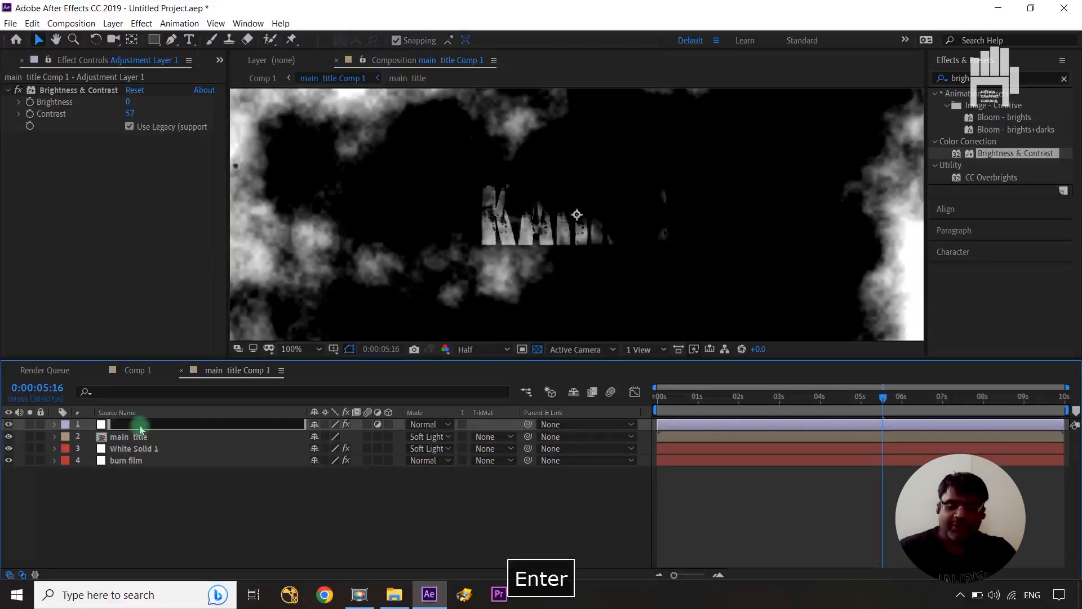
pyautogui.write('bc')
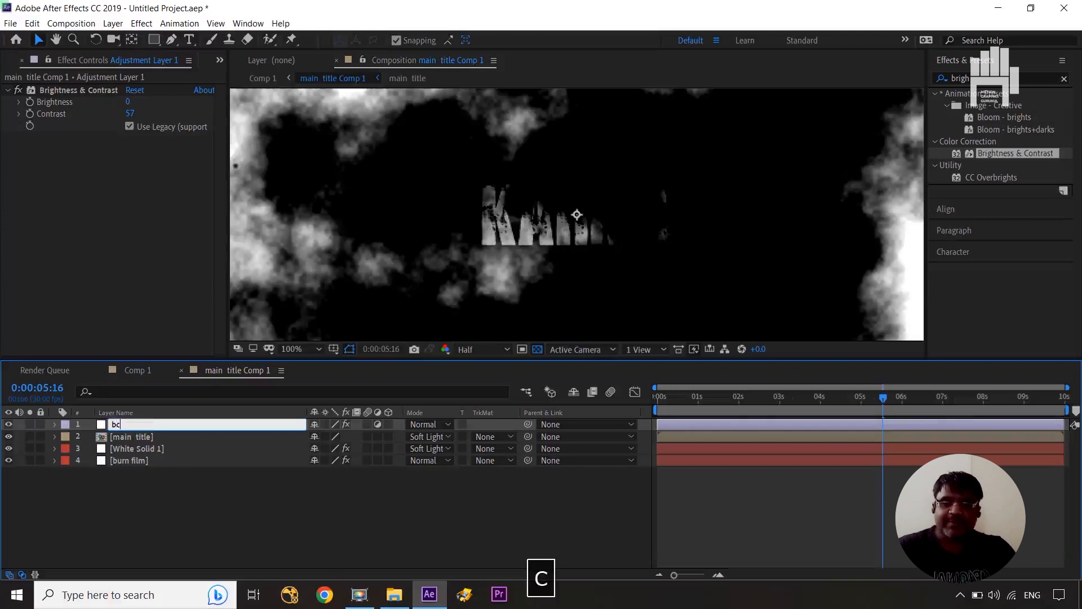
pyautogui.click(285, 507)
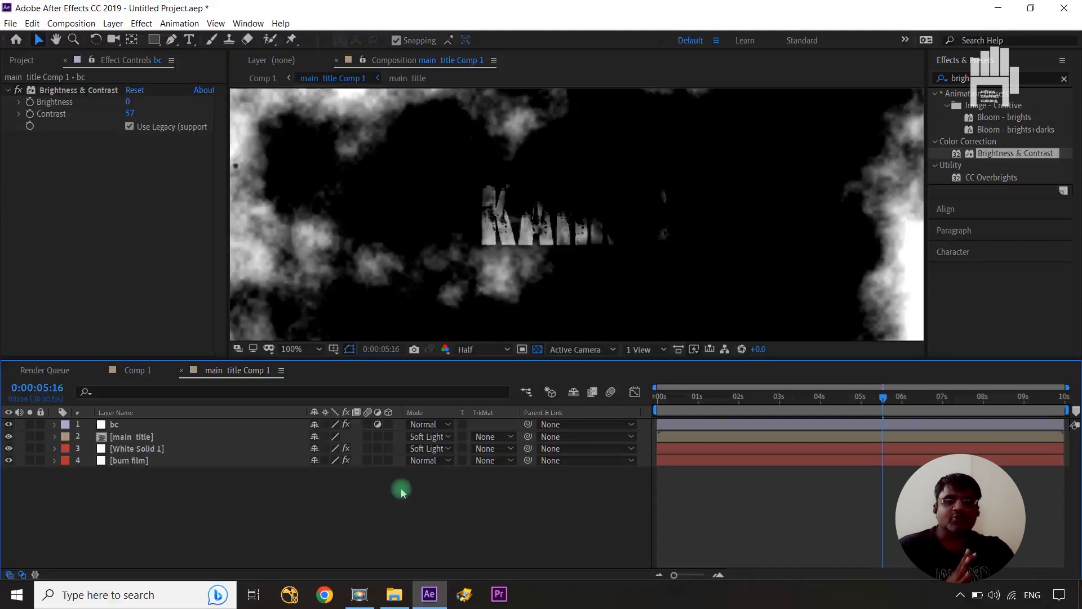
# Step: Find the Fast Box Blur effect and apply it to the main title layer
pyautogui.click(130, 437)
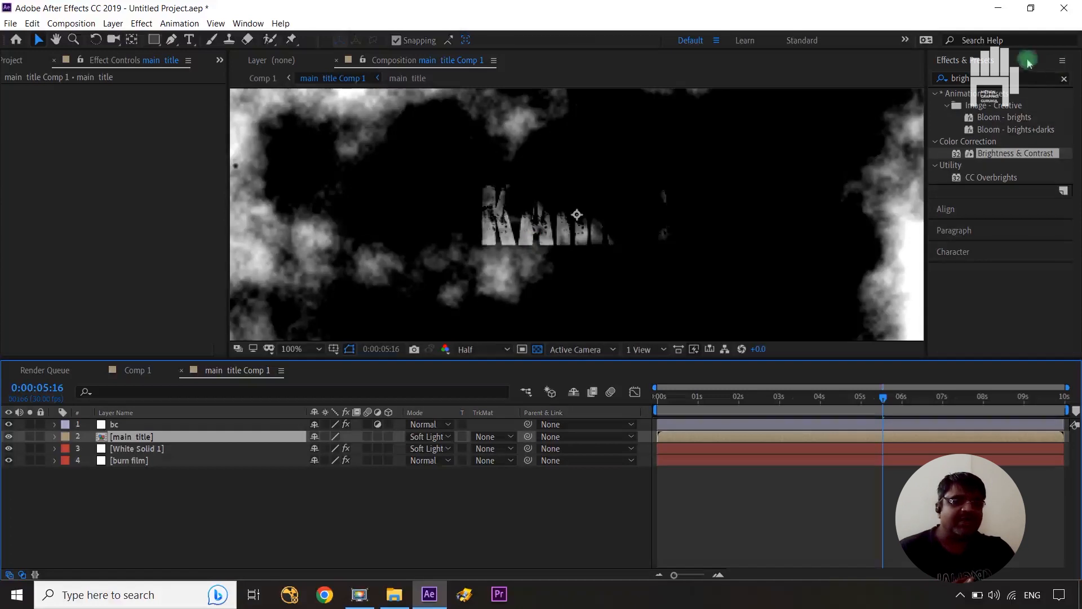
pyautogui.click(1064, 78)
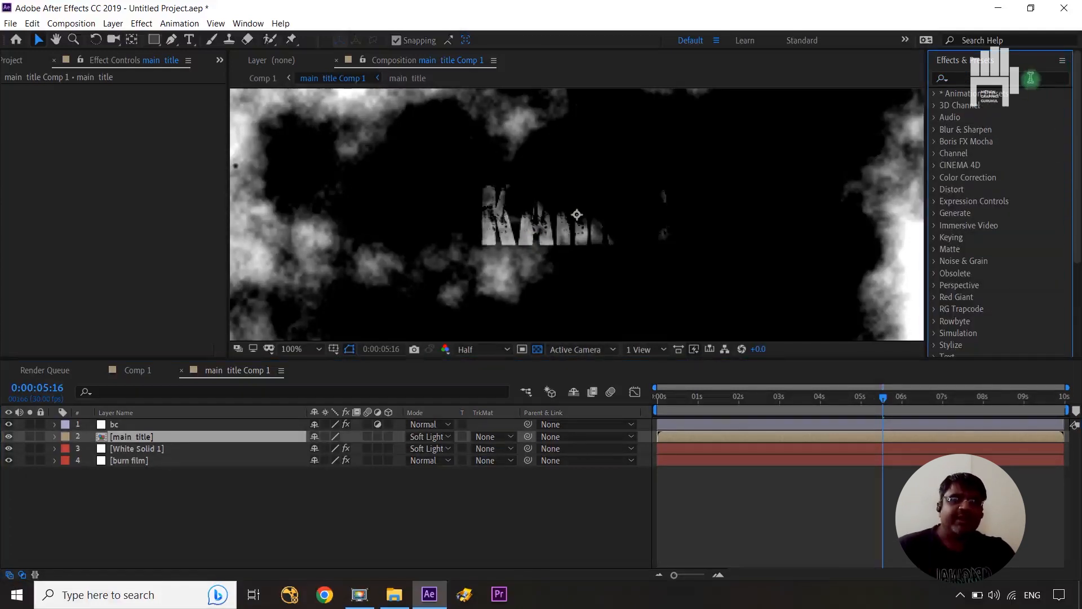
pyautogui.click(1030, 78)
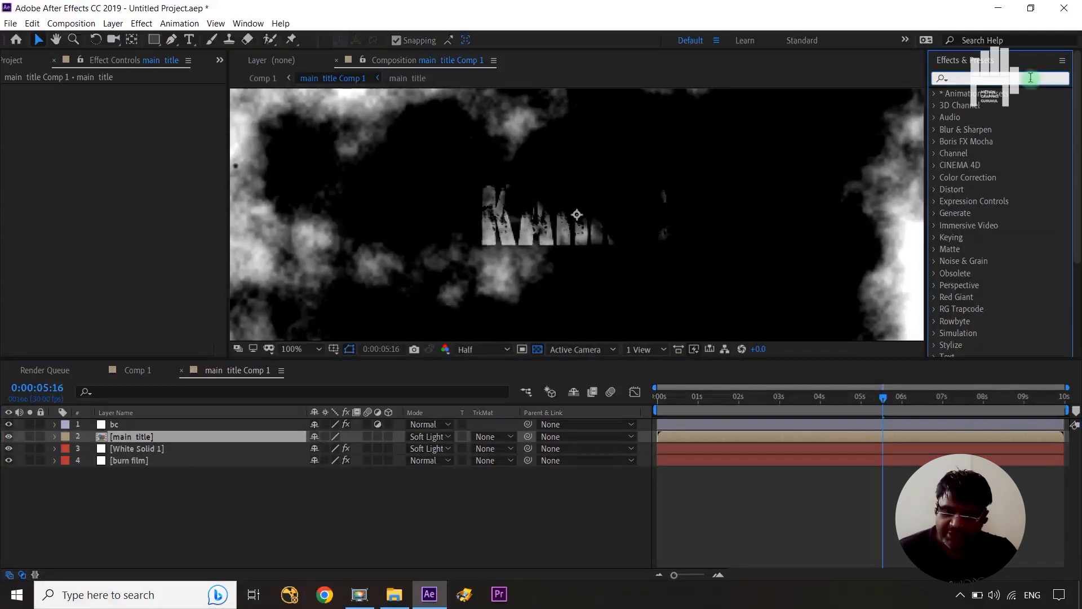
pyautogui.write('fast')
pyautogui.moveTo(1001, 164); pyautogui.dragTo(161, 443)
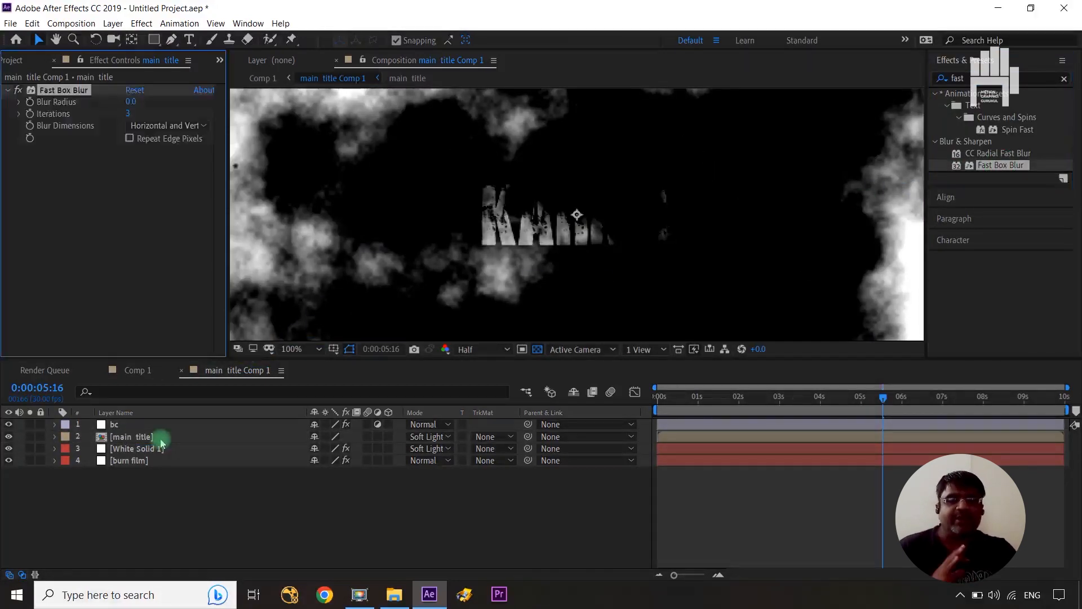
# Step: Set the Fast Box Blur radius on the main title layer to 2.0 and compare the result with the effect off and on
pyautogui.moveTo(133, 102)
pyautogui.mouseDown()
pyautogui.moveTo(147, 101)
pyautogui.moveTo(139, 106)
pyautogui.mouseUp()
pyautogui.click(139, 104)
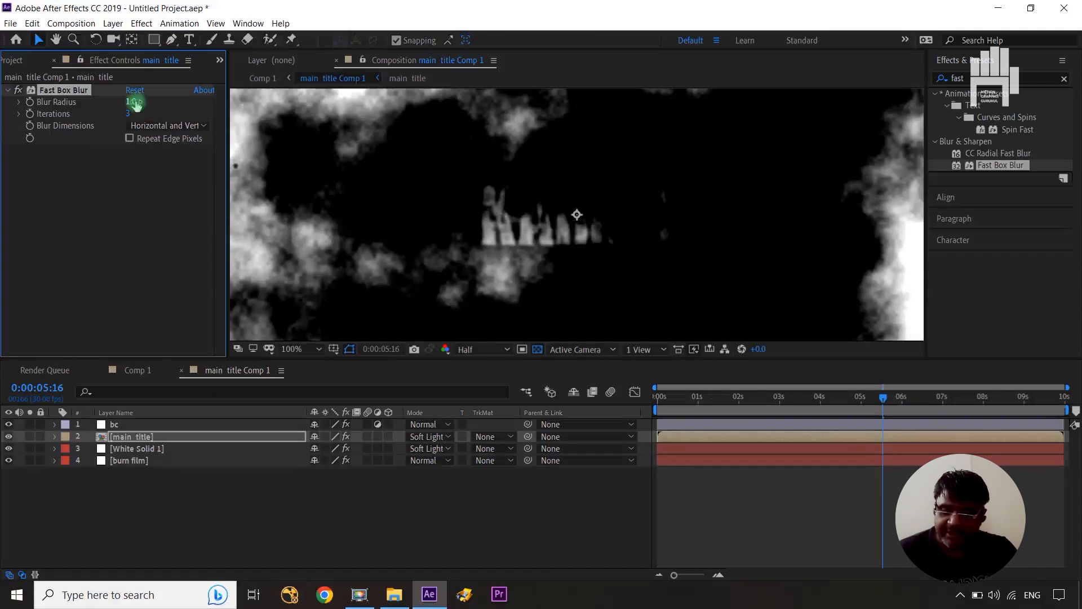
pyautogui.write('3')
pyautogui.click(154, 102)
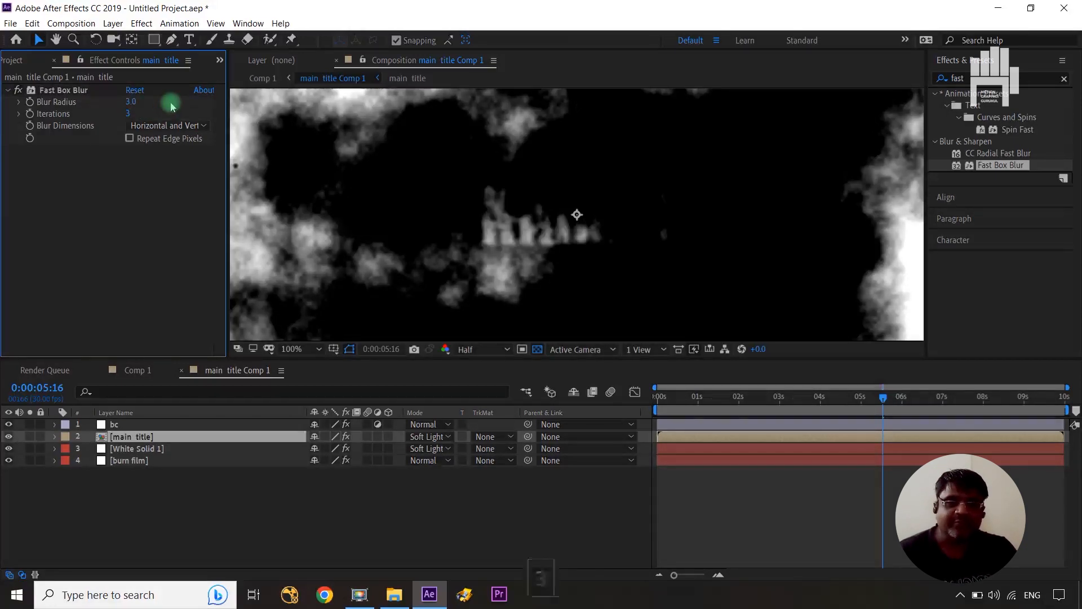
pyautogui.click(135, 103)
pyautogui.write('2')
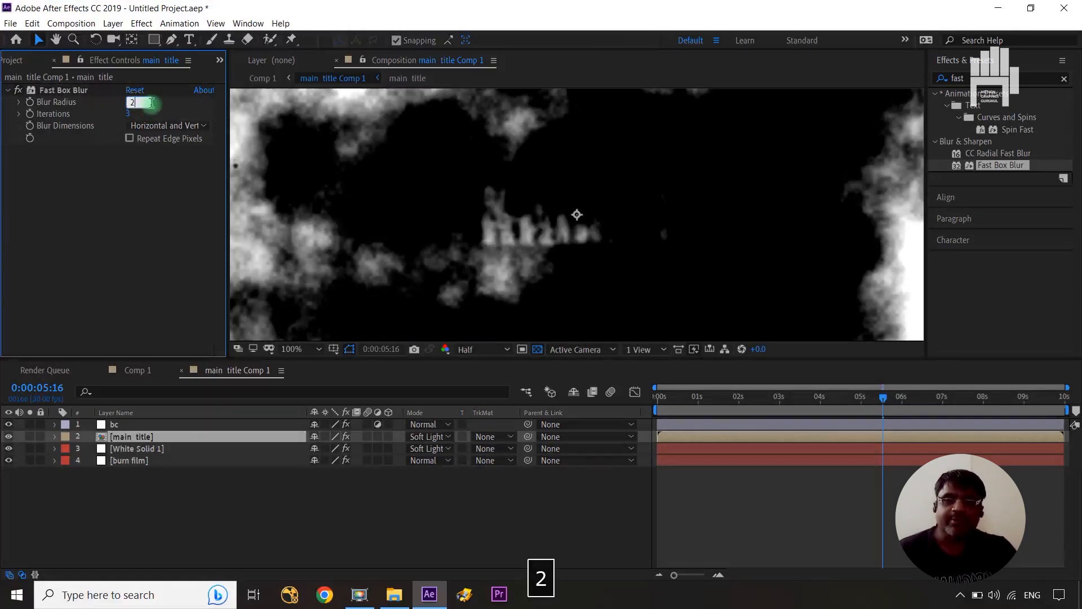
pyautogui.click(184, 108)
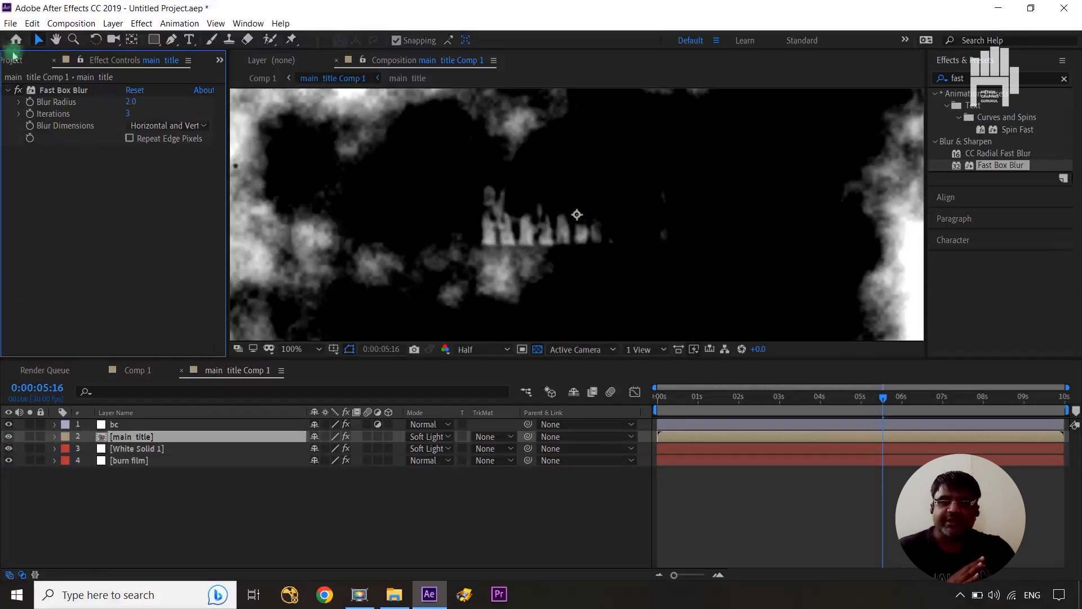
pyautogui.click(18, 91)
pyautogui.click(18, 91)
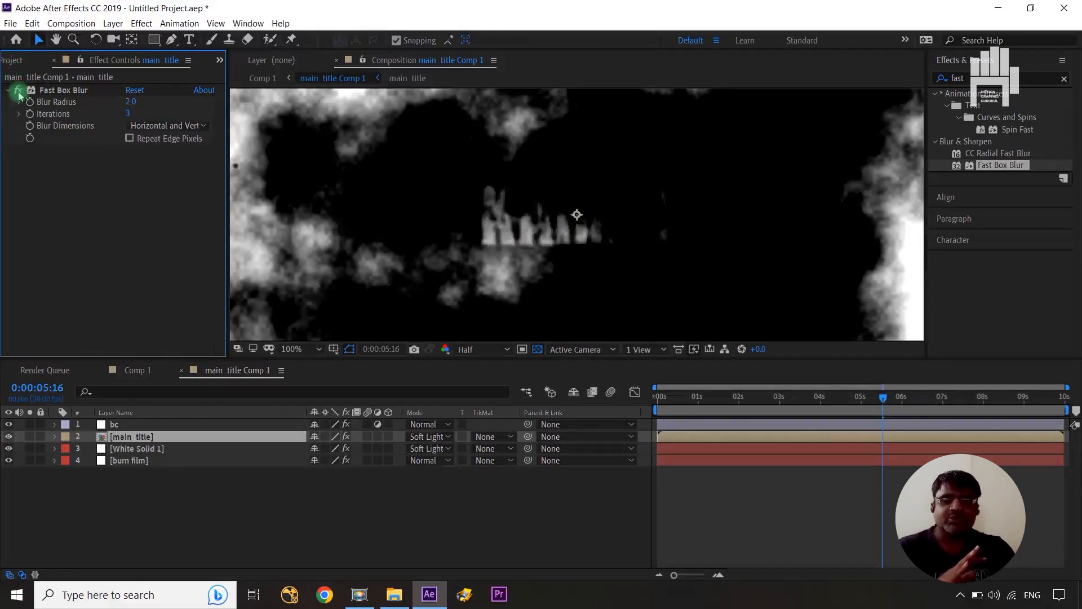
pyautogui.click(220, 503)
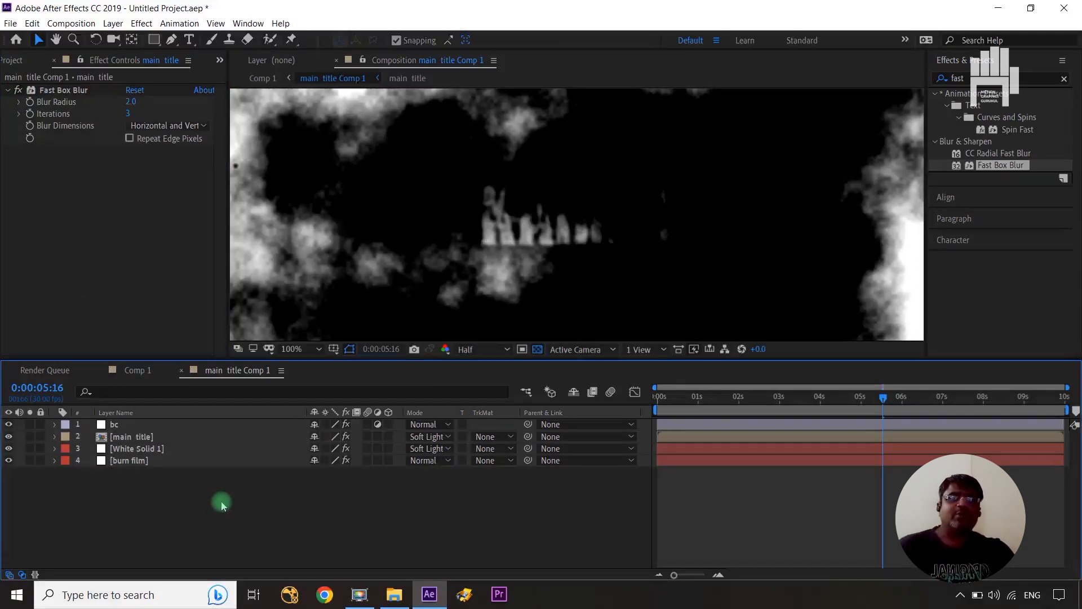
# Step: In Comp 1, set the main title layer's track matte to Luma Inverted, using main title Comp 1 as the matte
pyautogui.hotkey('shift', '/')
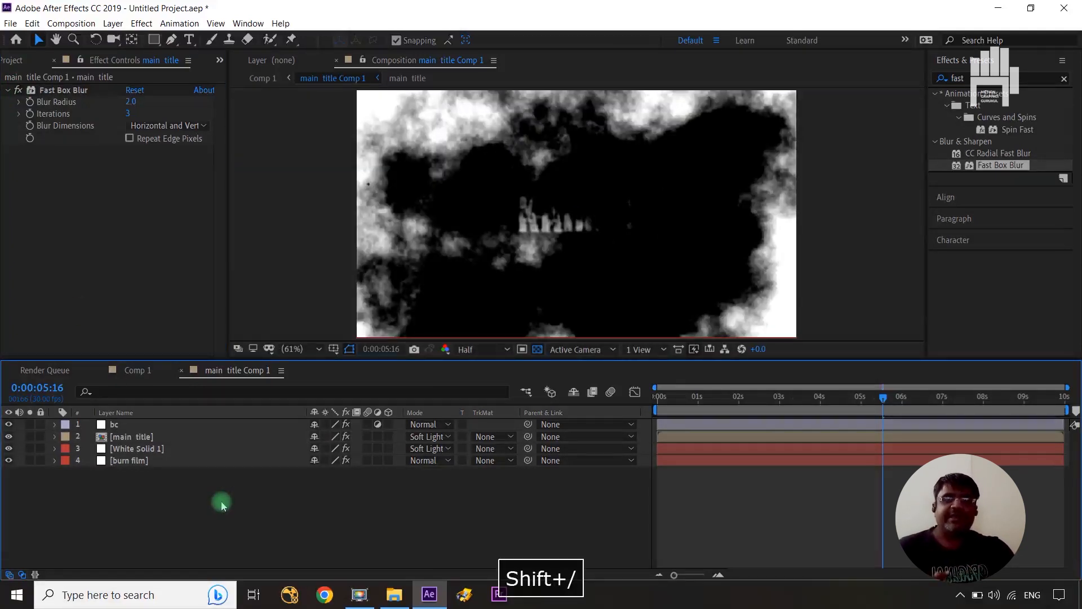
pyautogui.click(137, 379)
pyautogui.click(176, 486)
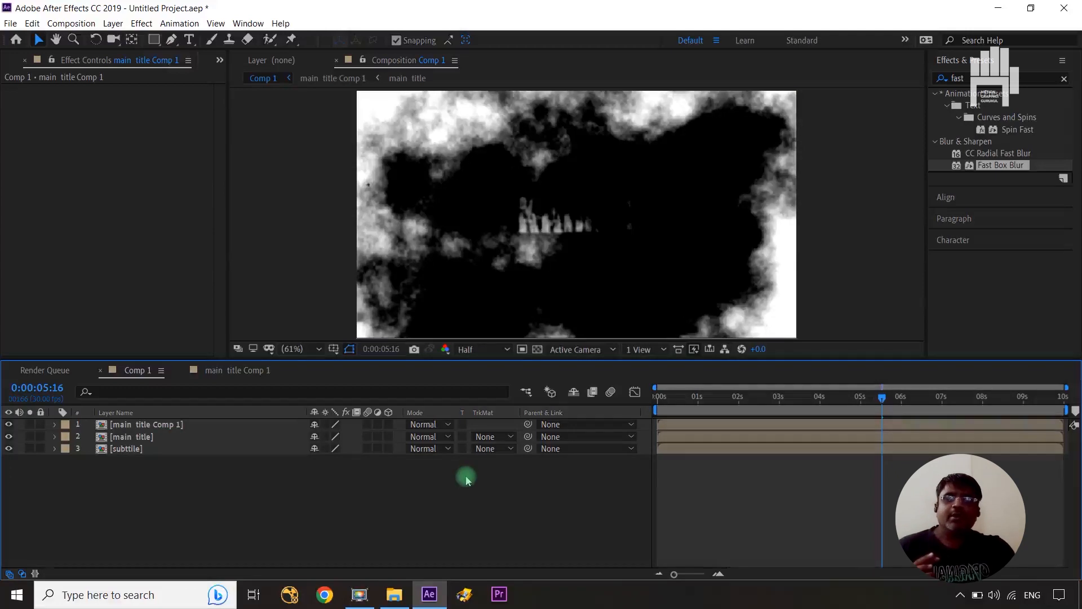
pyautogui.click(489, 448)
pyautogui.click(508, 510)
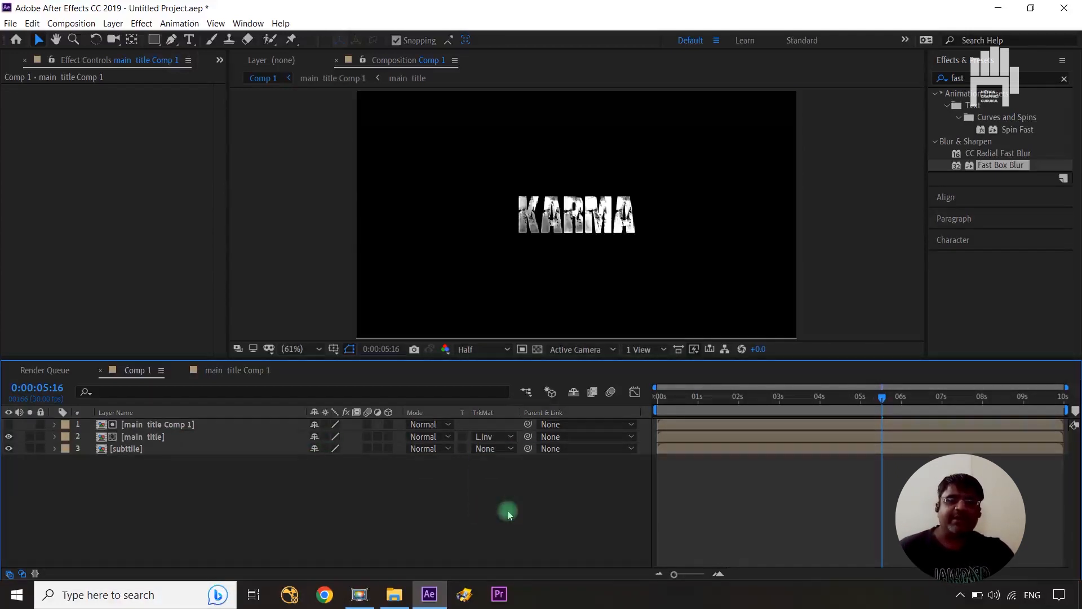
# Step: Scrub through Comp 1 from the start to about 8 seconds to preview the title reveal
pyautogui.moveTo(872, 407); pyautogui.dragTo(651, 427)
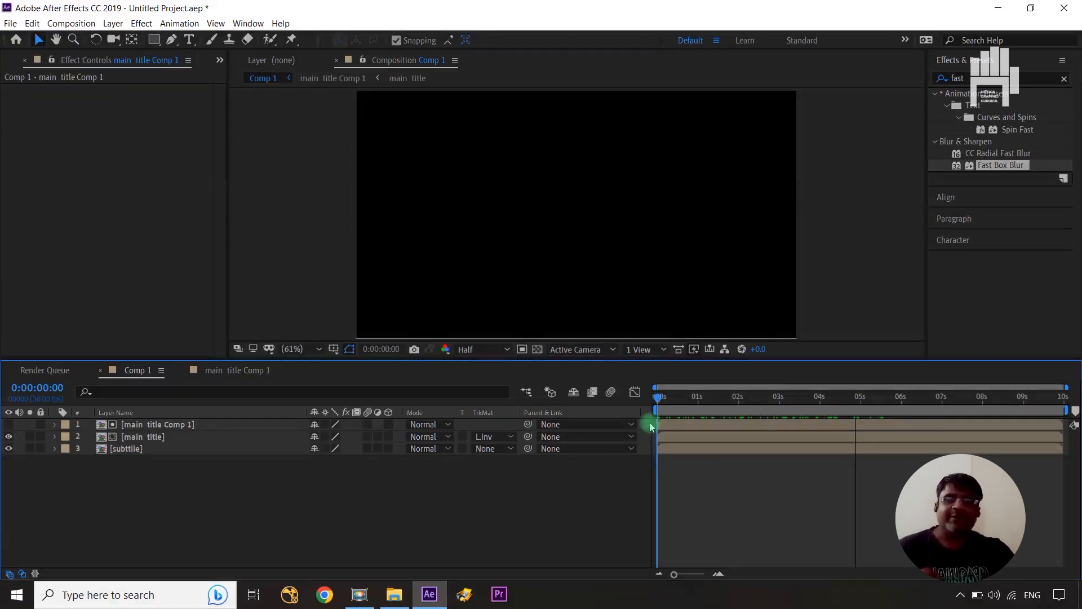
pyautogui.moveTo(651, 427); pyautogui.dragTo(1018, 454)
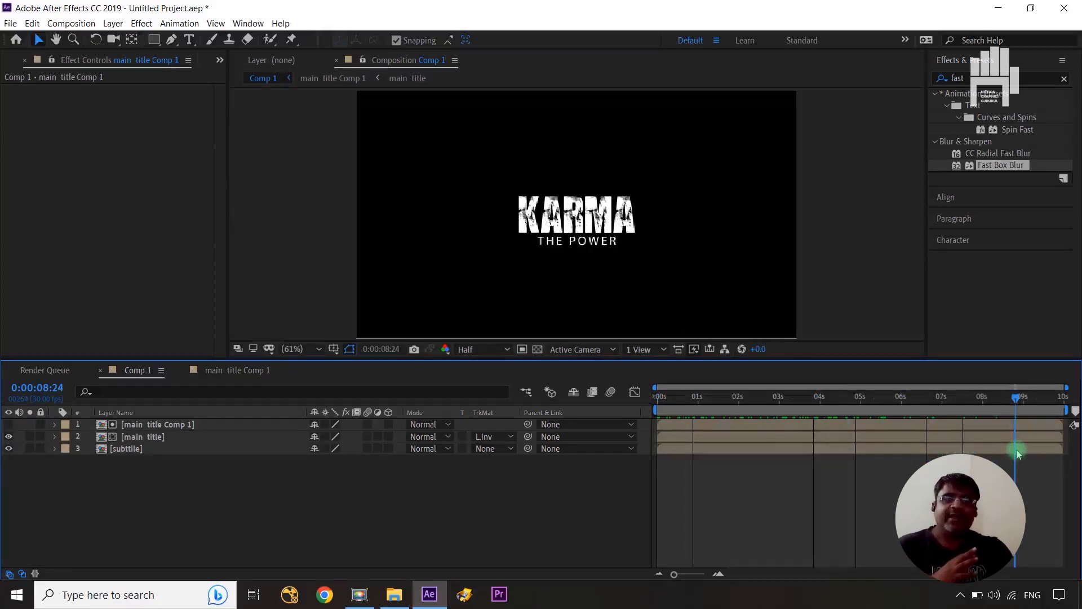
pyautogui.moveTo(952, 450); pyautogui.dragTo(642, 441)
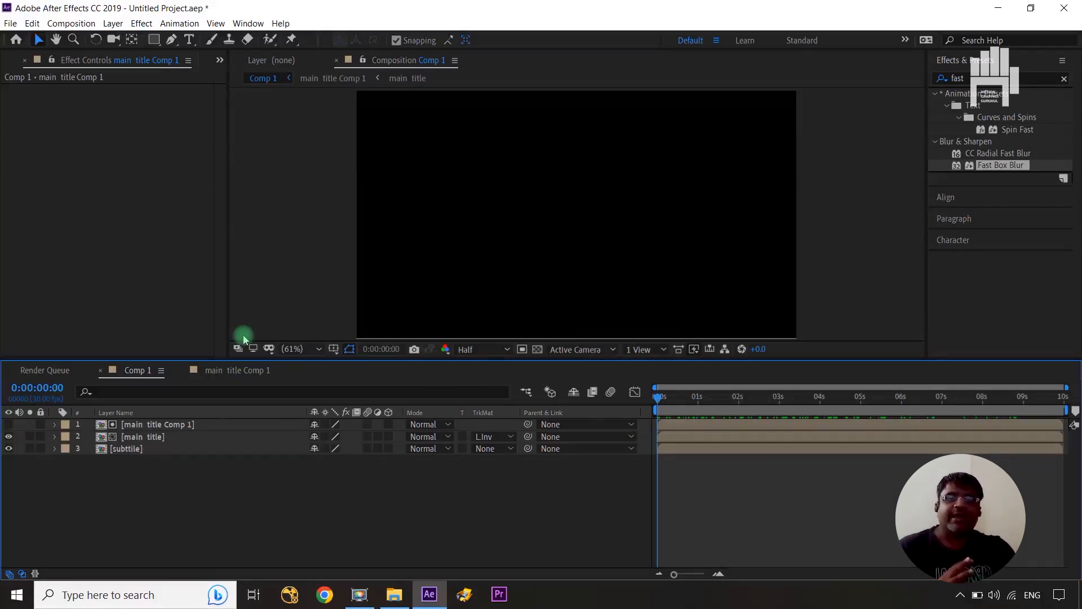
pyautogui.moveTo(659, 402); pyautogui.dragTo(987, 416)
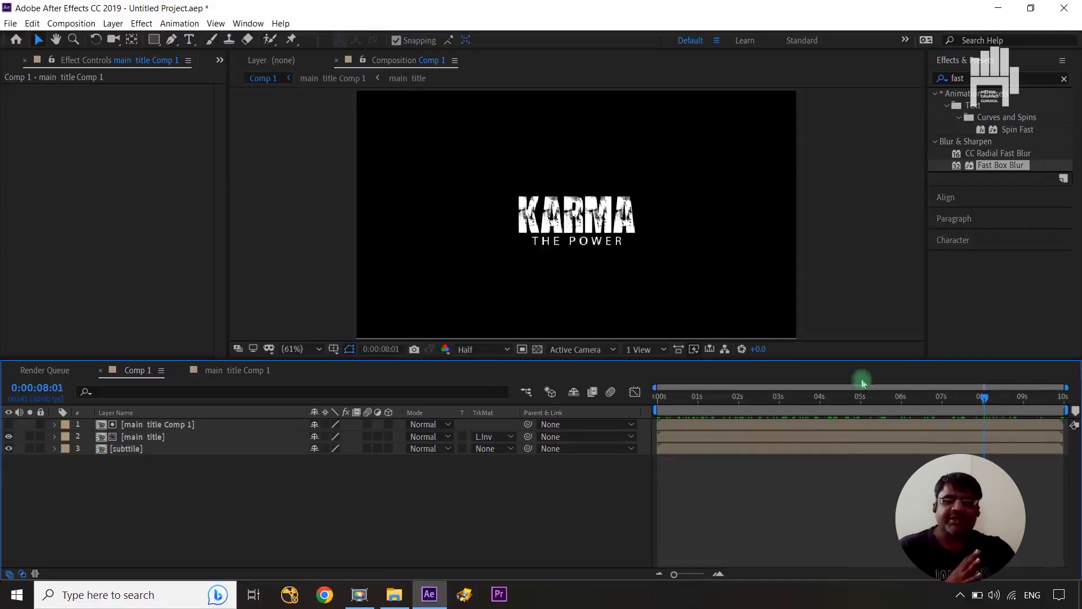
# Step: In main title Comp 1, set the burn film layer's CC Burn Film Burn value to 56.6 at 0:00:08:01
pyautogui.click(237, 371)
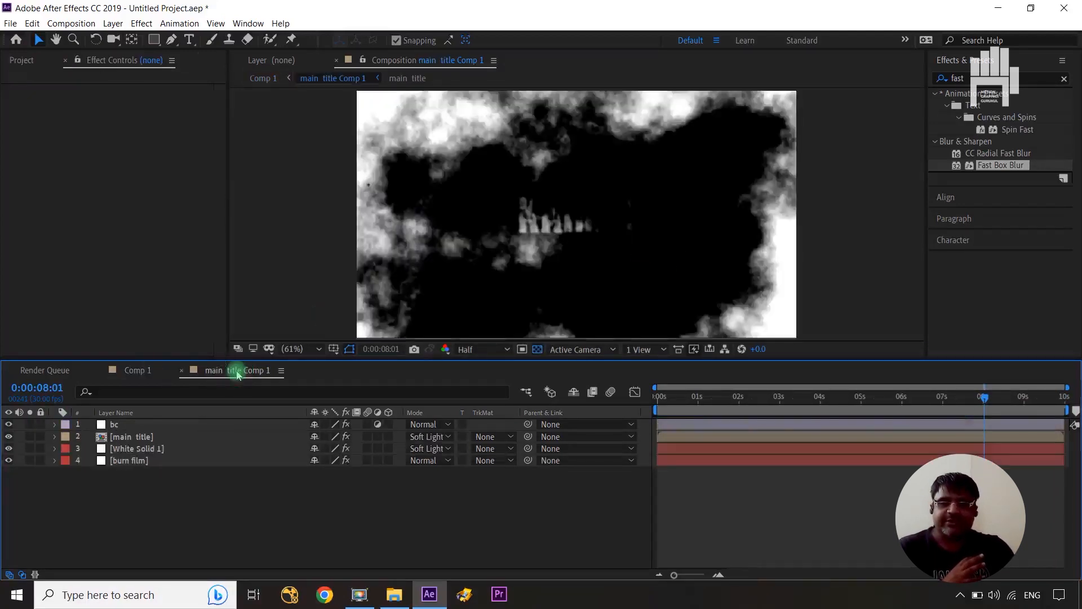
pyautogui.click(142, 438)
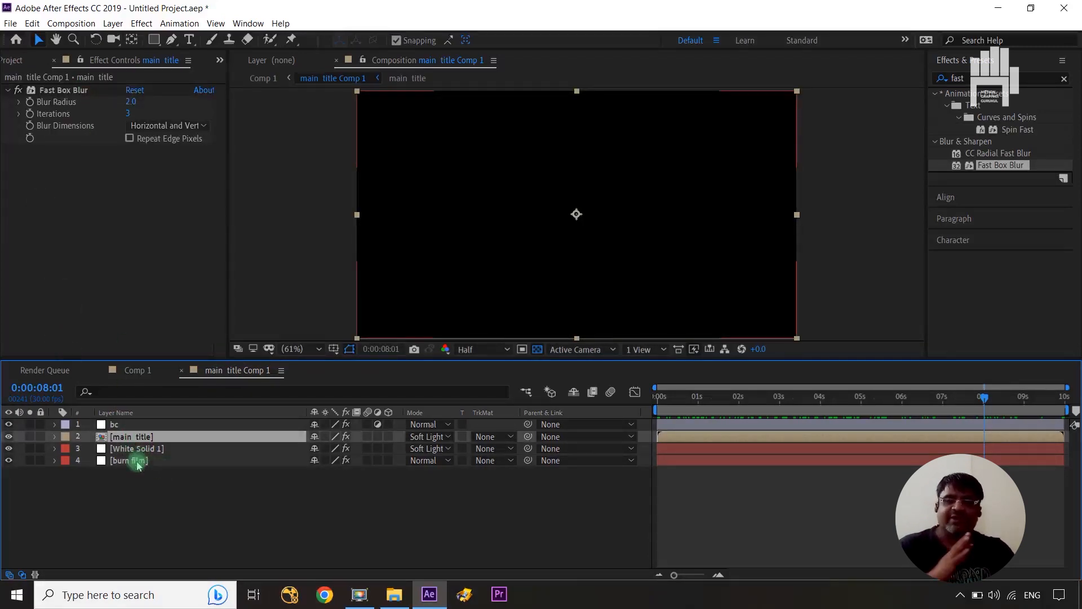
pyautogui.click(138, 463)
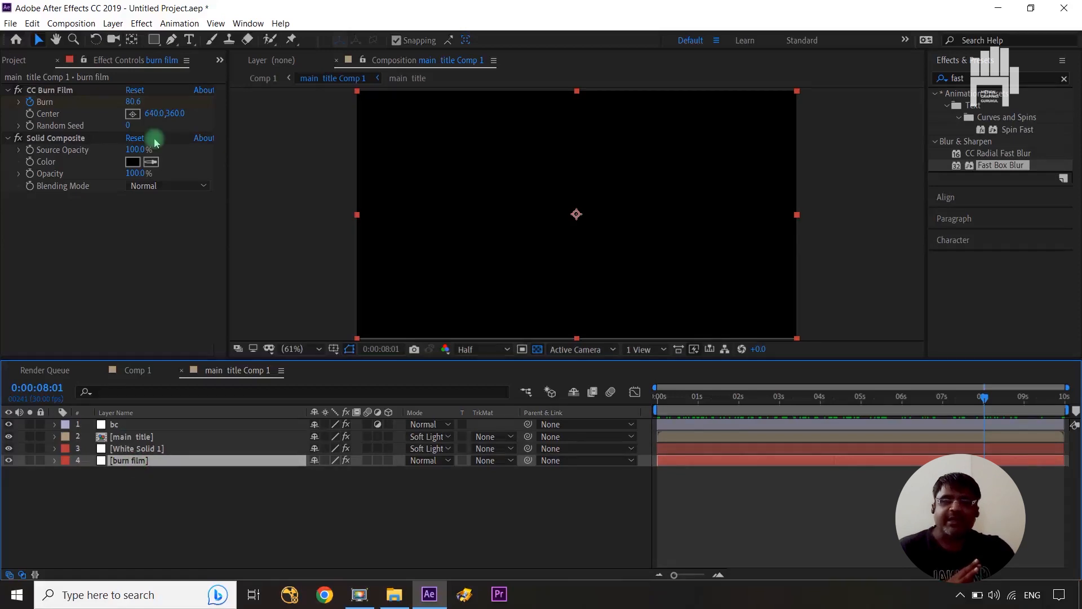
pyautogui.moveTo(130, 106); pyautogui.dragTo(115, 105)
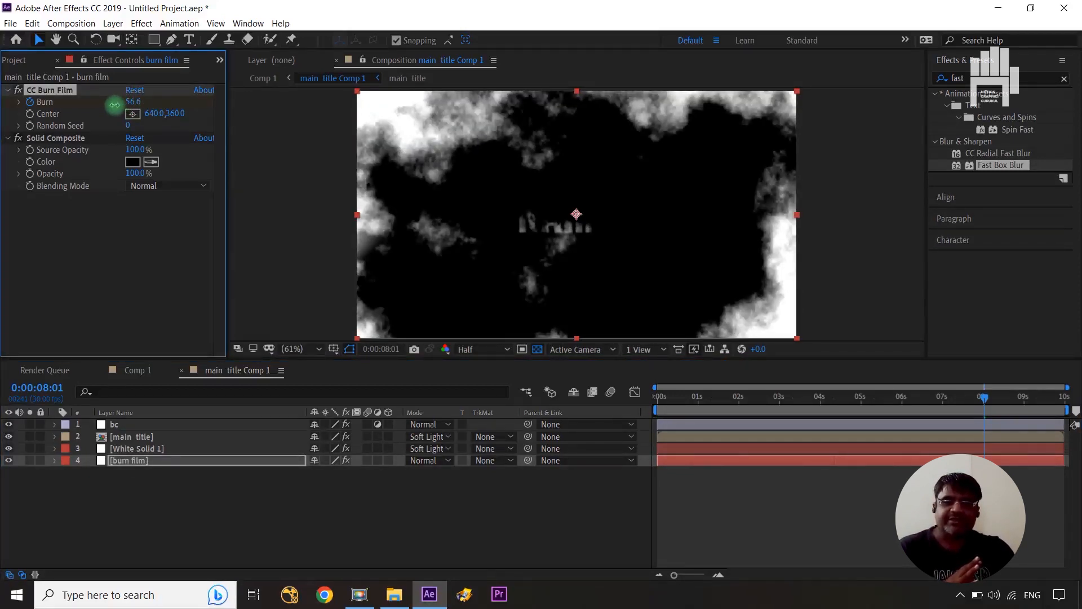
# Step: In Comp 1, move the subttile layer to the top of the layer stack
pyautogui.click(140, 372)
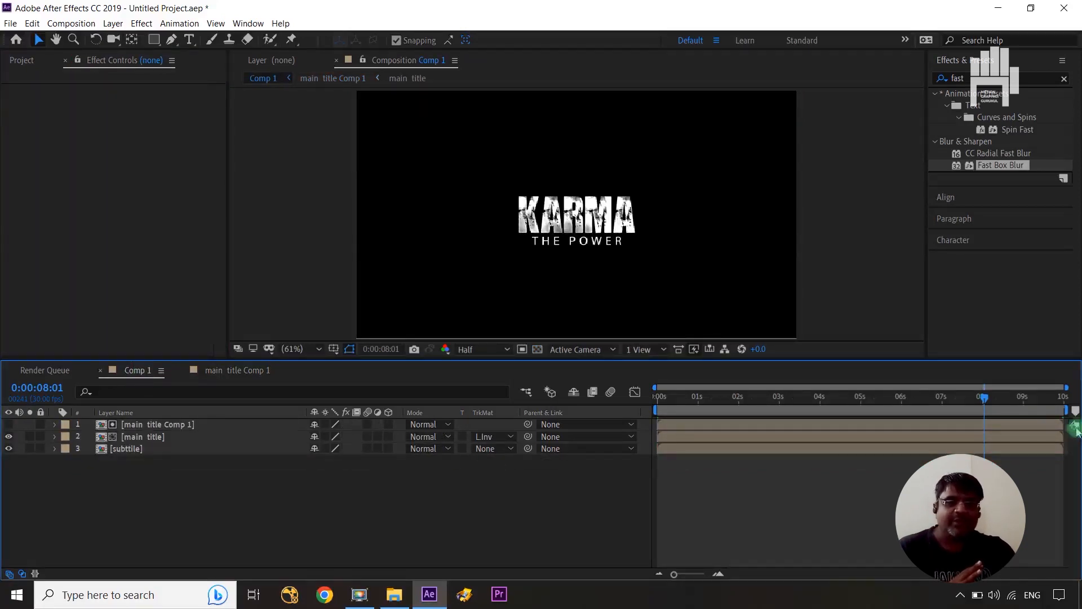
pyautogui.scroll(2, 603, 227)
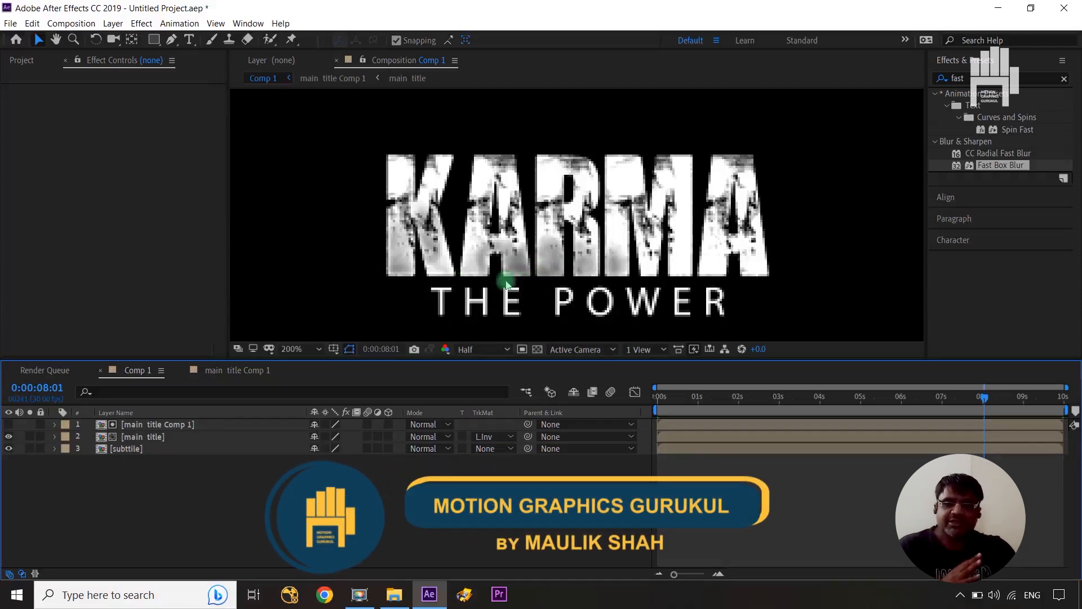
pyautogui.moveTo(185, 454); pyautogui.dragTo(188, 420)
pyautogui.click(247, 487)
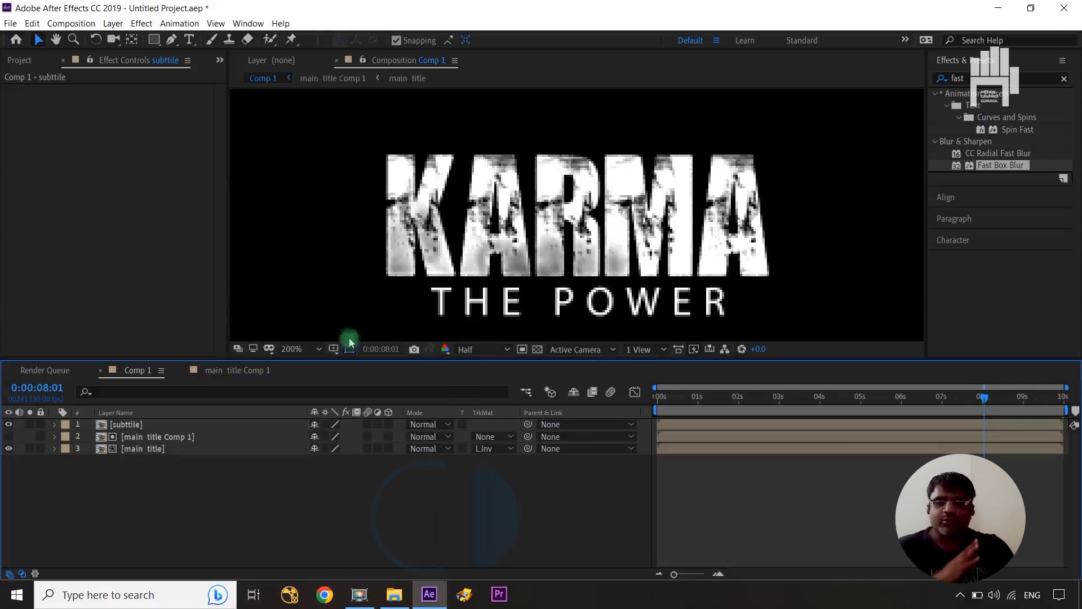
# Step: Set the burn film layer's Burn value to 48.6 at 0:00:08:01 in main title Comp 1 and preview the title in Comp 1
pyautogui.click(241, 371)
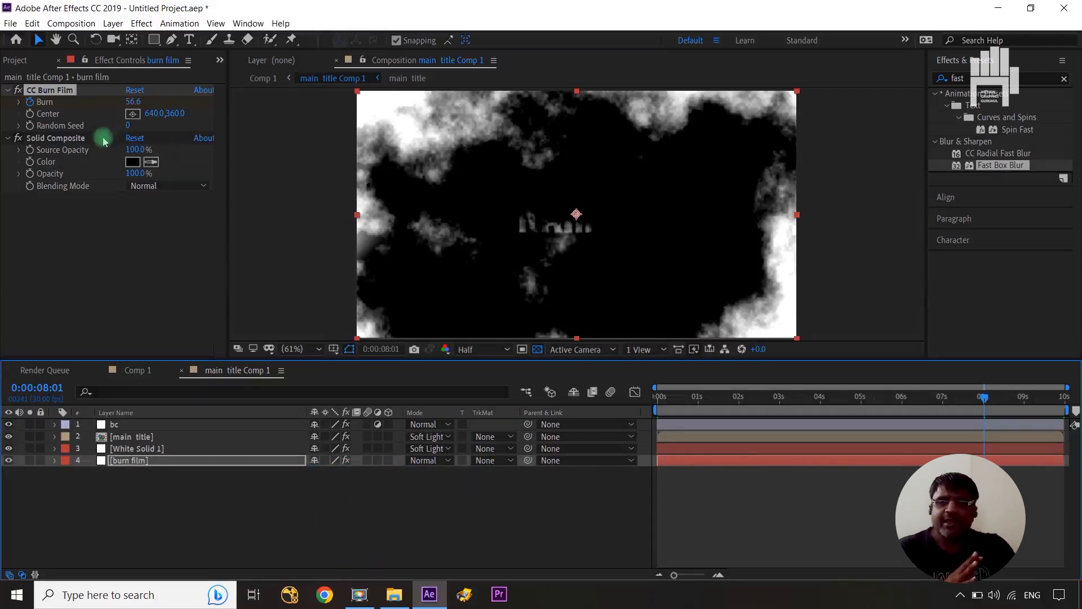
pyautogui.moveTo(128, 102); pyautogui.dragTo(122, 104)
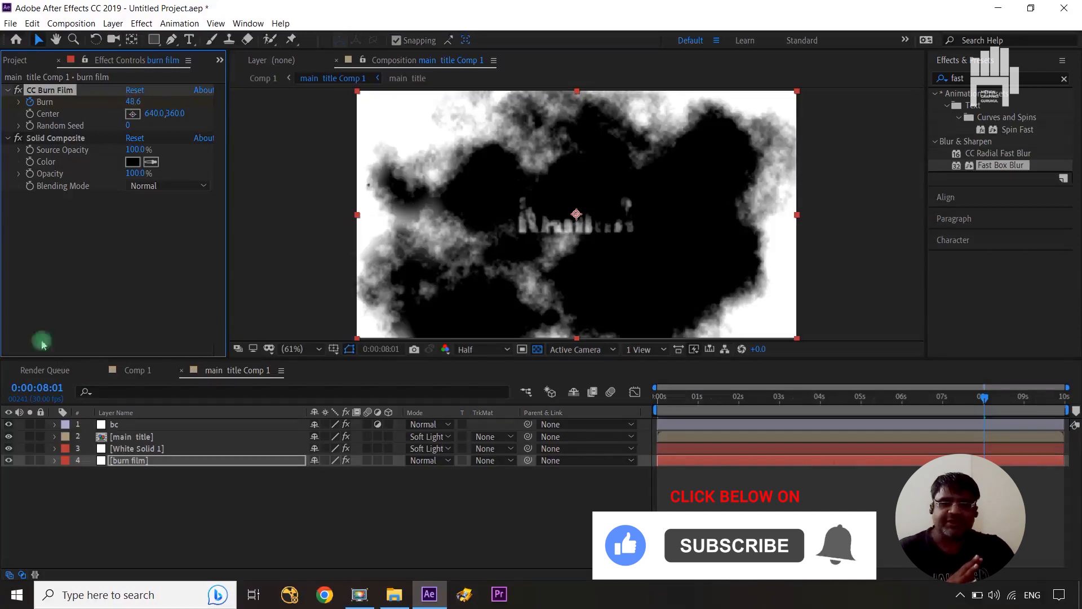
pyautogui.click(139, 370)
pyautogui.click(1050, 541)
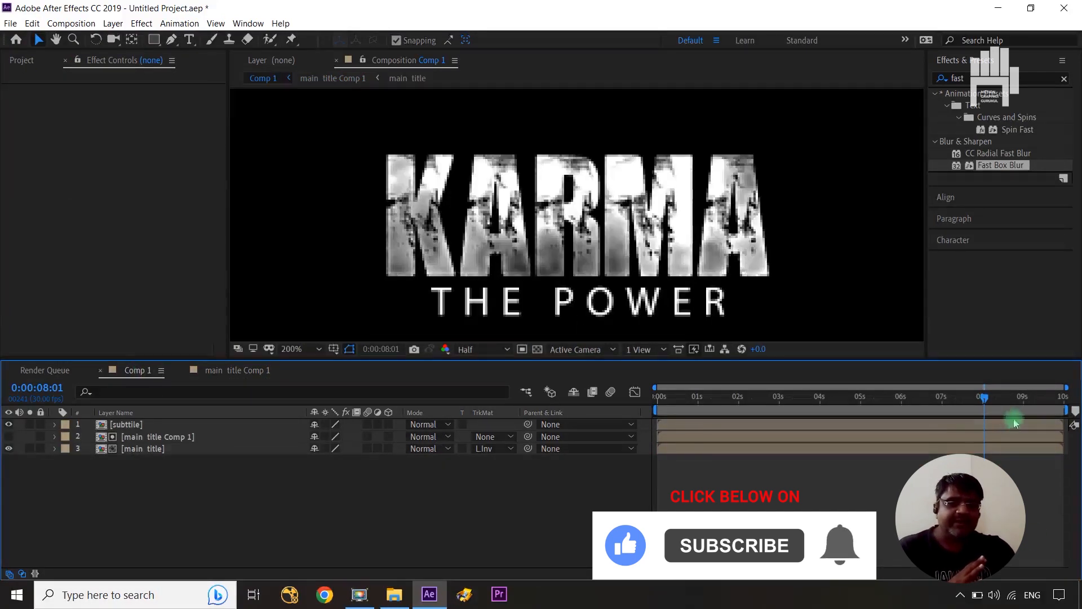
pyautogui.moveTo(995, 401); pyautogui.dragTo(931, 410)
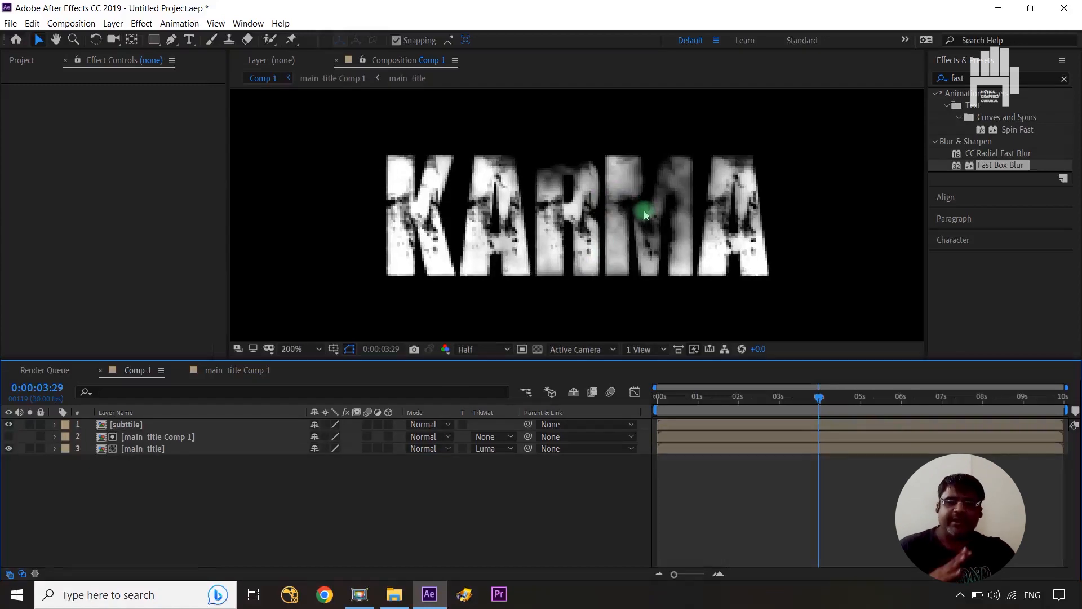
# Step: In main title Comp 1, set the main title layer's Fast Box Blur radius to 1
pyautogui.click(239, 372)
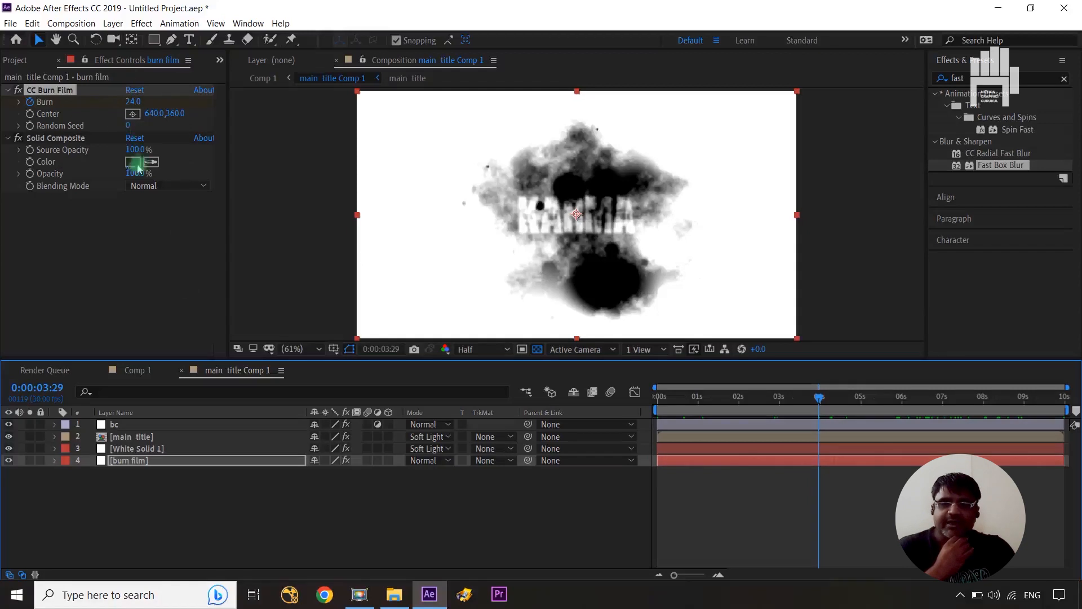
pyautogui.click(141, 427)
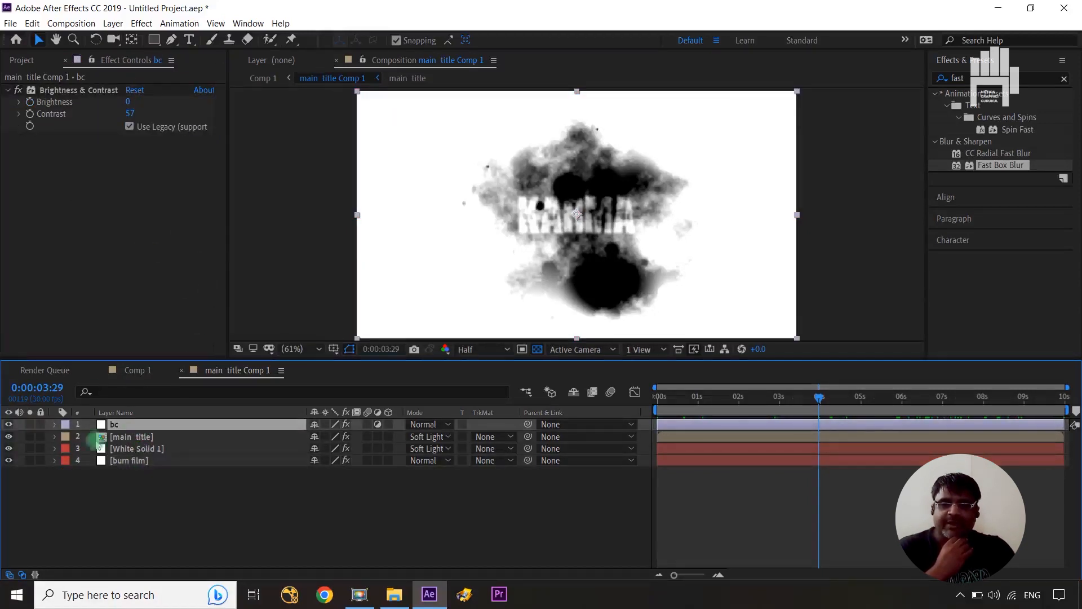
pyautogui.click(144, 438)
pyautogui.click(134, 102)
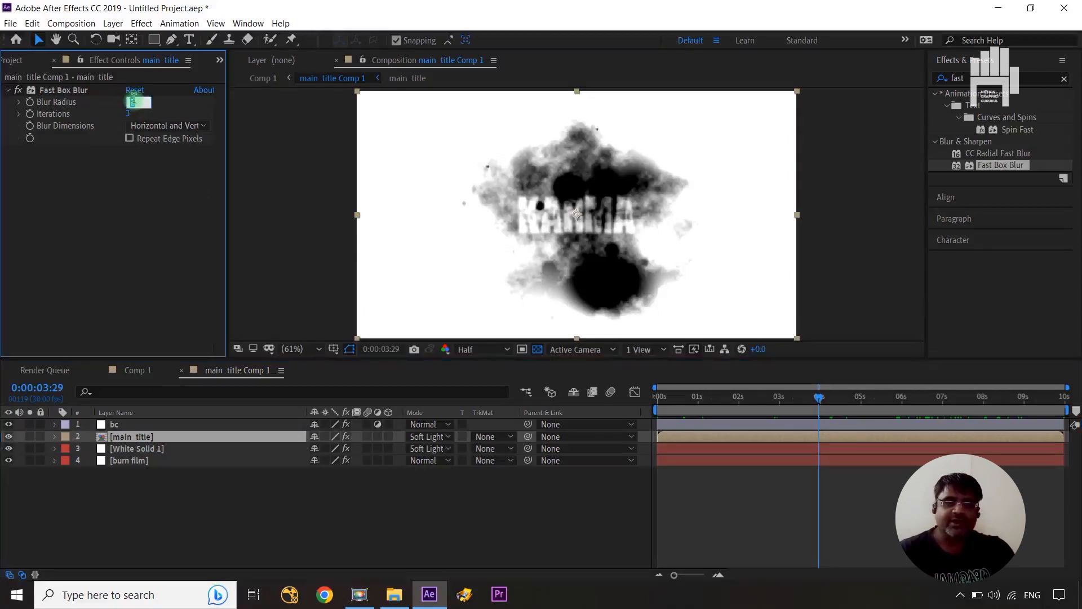
pyautogui.write('1')
pyautogui.click(317, 517)
pyautogui.click(156, 161)
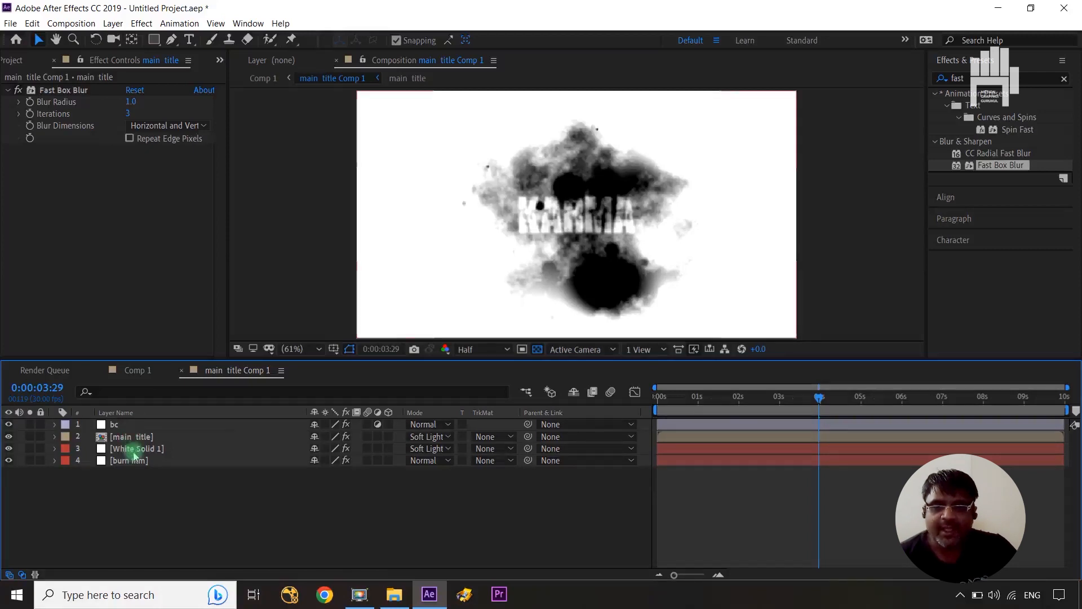
# Step: Set the White Solid 1 layer's Fractal Noise contrast to 261 and brightness to -21, and review the other layers' effects
pyautogui.click(134, 425)
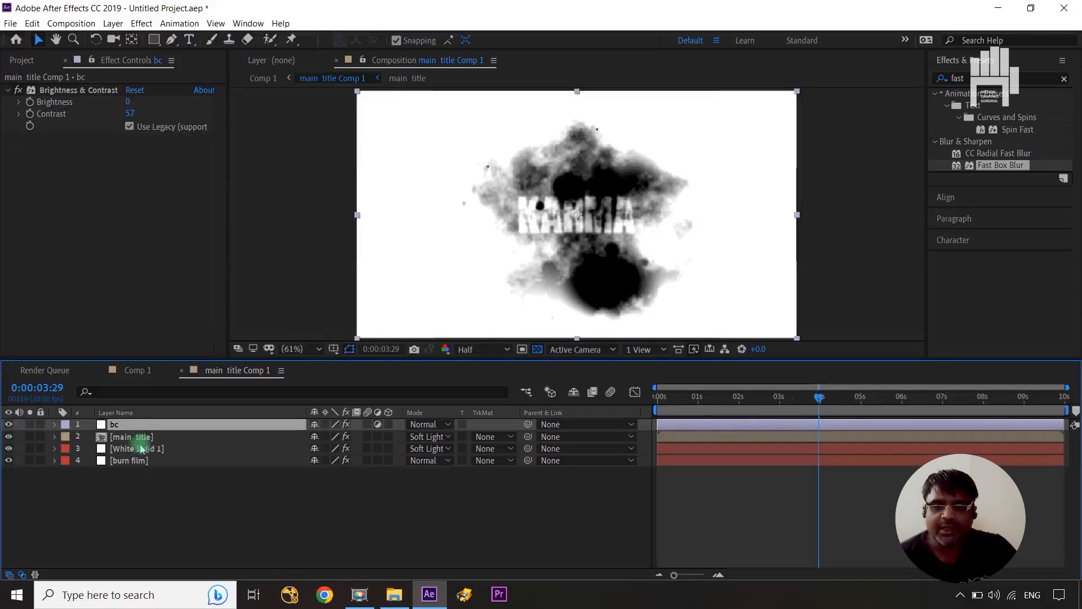
pyautogui.click(145, 449)
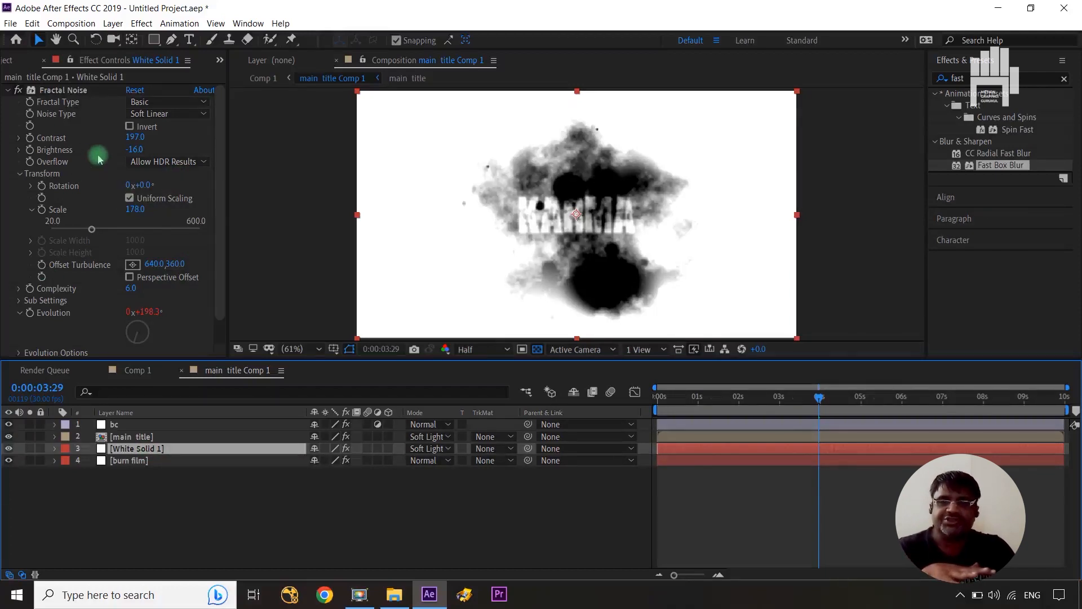
pyautogui.moveTo(135, 144); pyautogui.dragTo(169, 136)
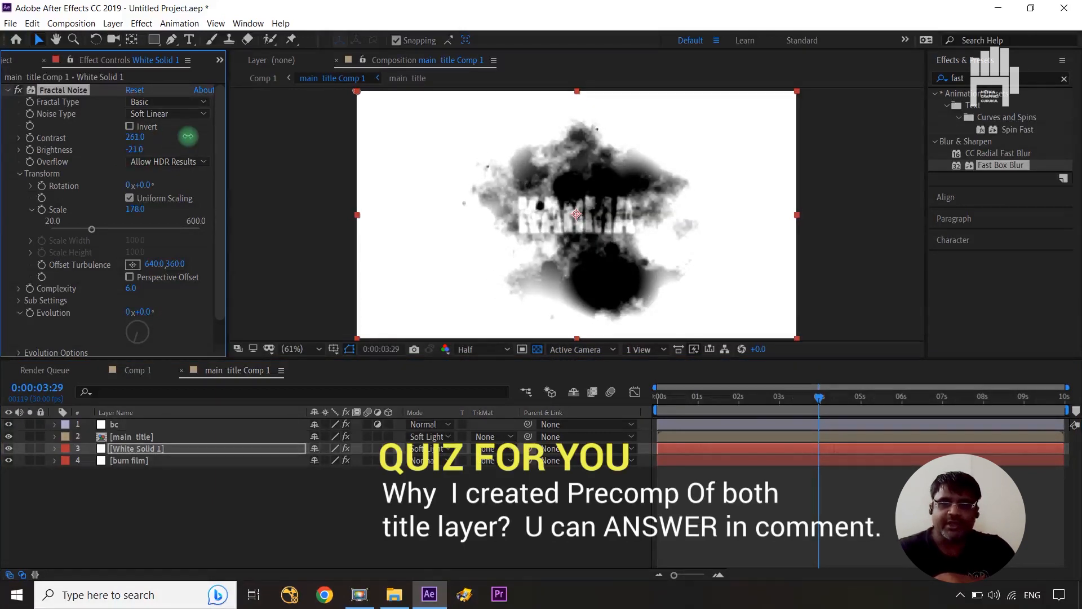
pyautogui.click(131, 460)
pyautogui.click(133, 426)
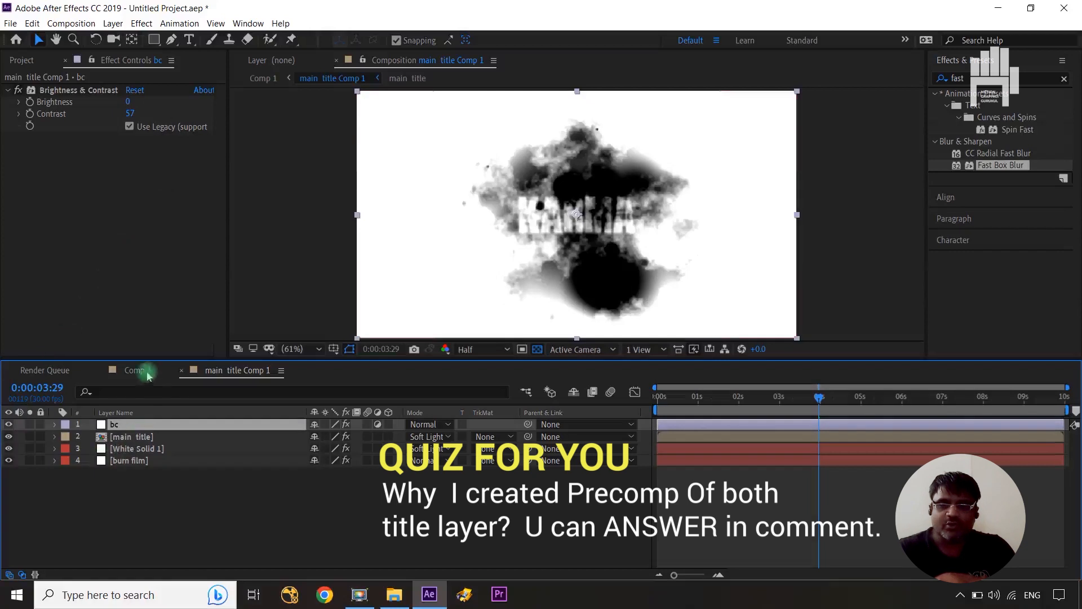
pyautogui.click(126, 438)
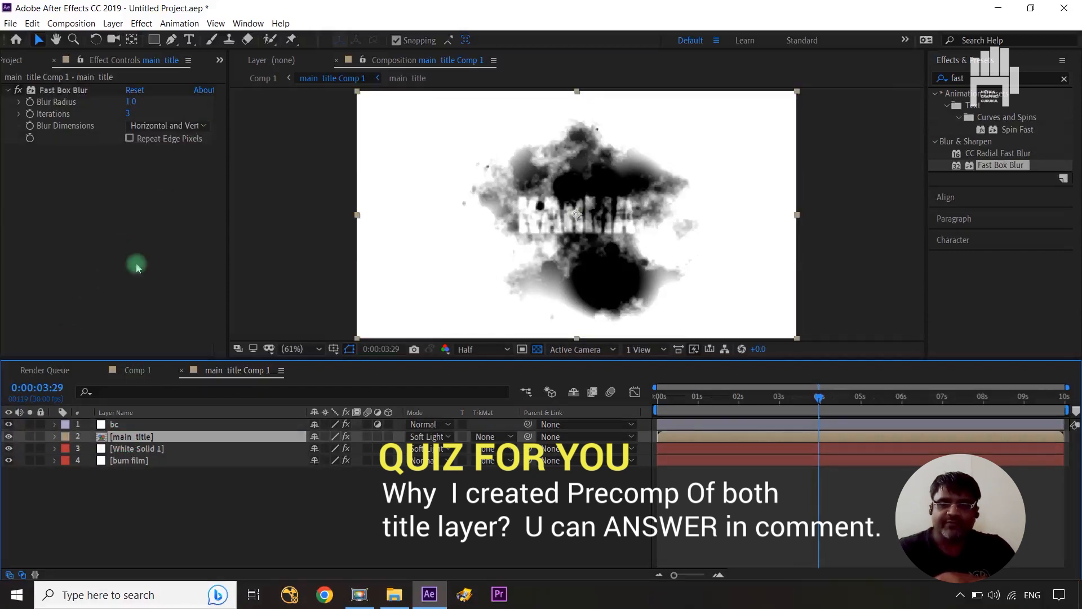
# Step: Return to Comp 1 and set its preview to Full resolution at 100% magnification
pyautogui.click(135, 371)
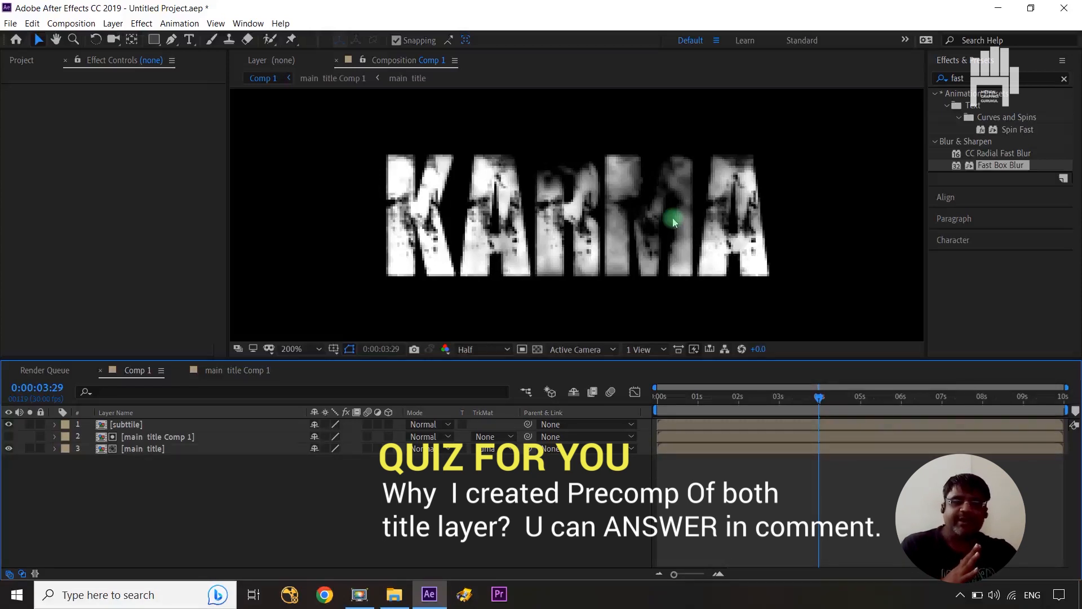
pyautogui.hotkey('shift', '/')
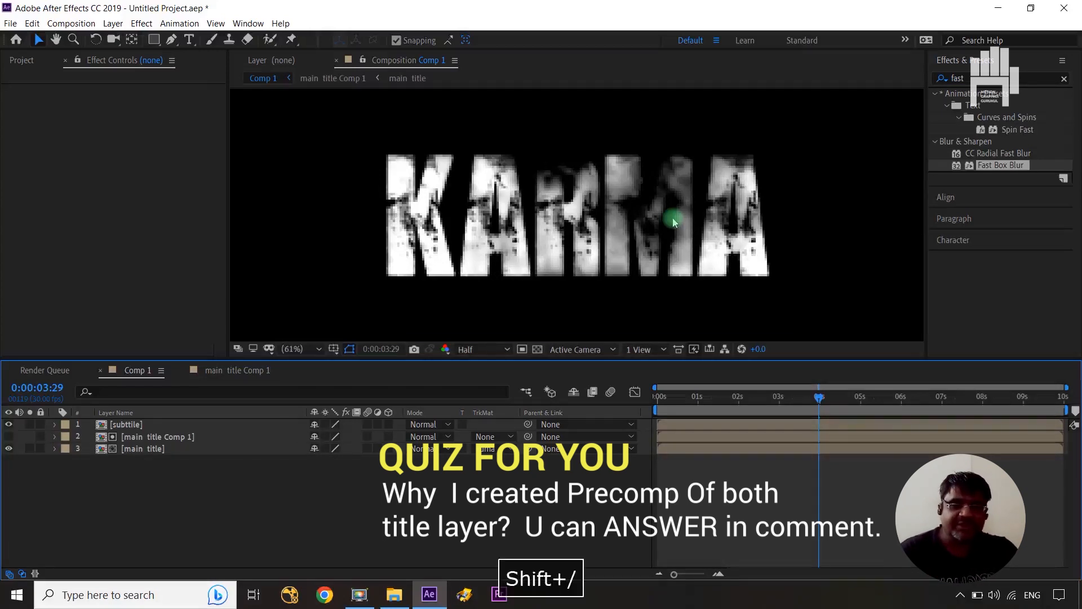
pyautogui.click(484, 350)
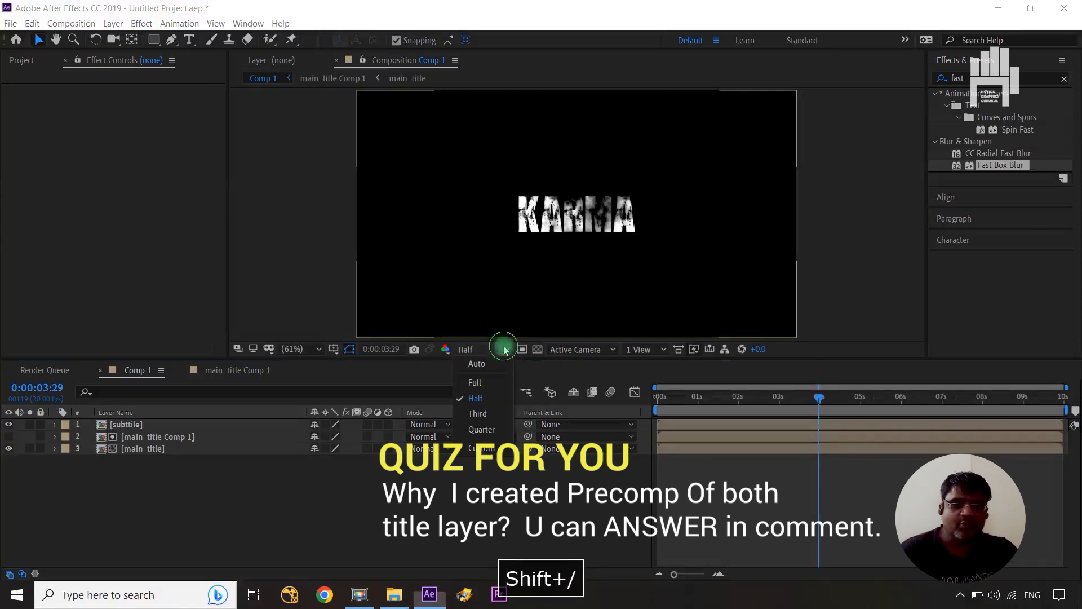
pyautogui.click(476, 383)
pyautogui.press('/')
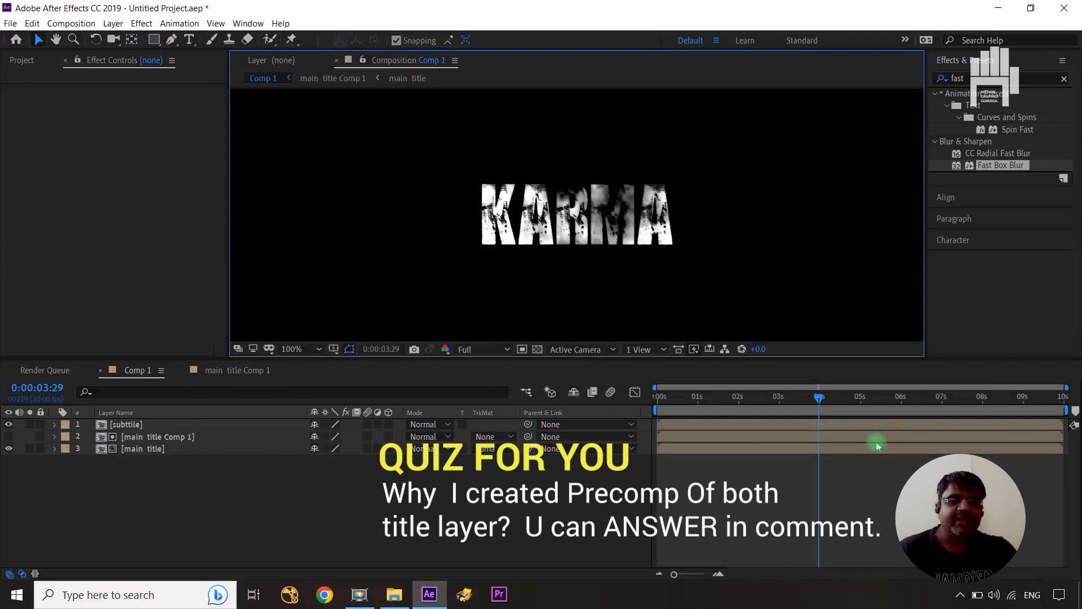
# Step: Preview the reveal in Comp 1 and switch the main title layer's track matte to Luma Inverted Matte
pyautogui.moveTo(818, 404); pyautogui.dragTo(628, 410)
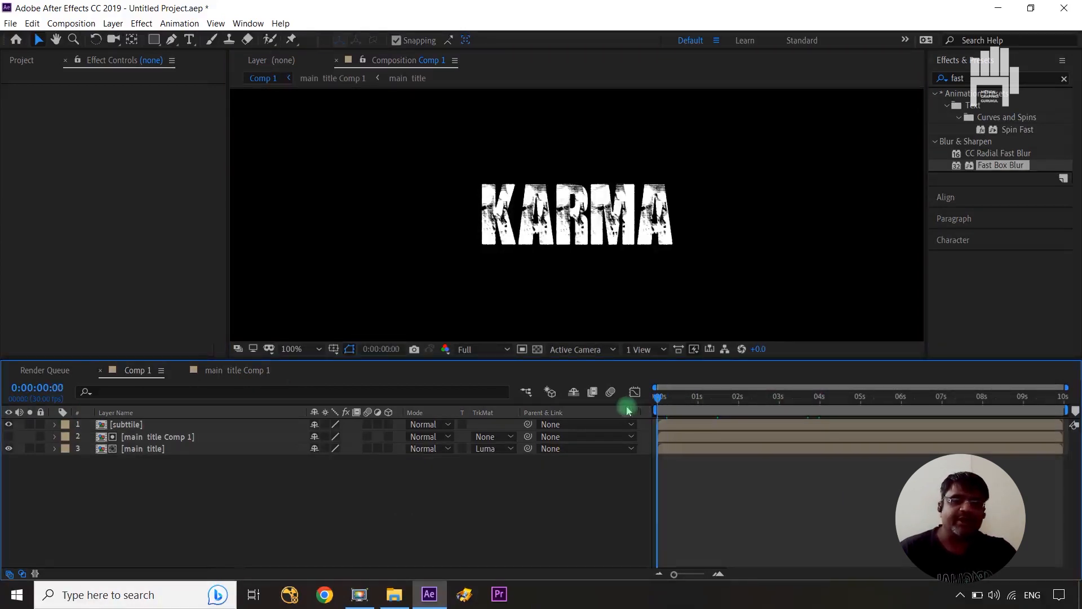
pyautogui.moveTo(725, 413); pyautogui.dragTo(993, 402)
pyautogui.click(499, 451)
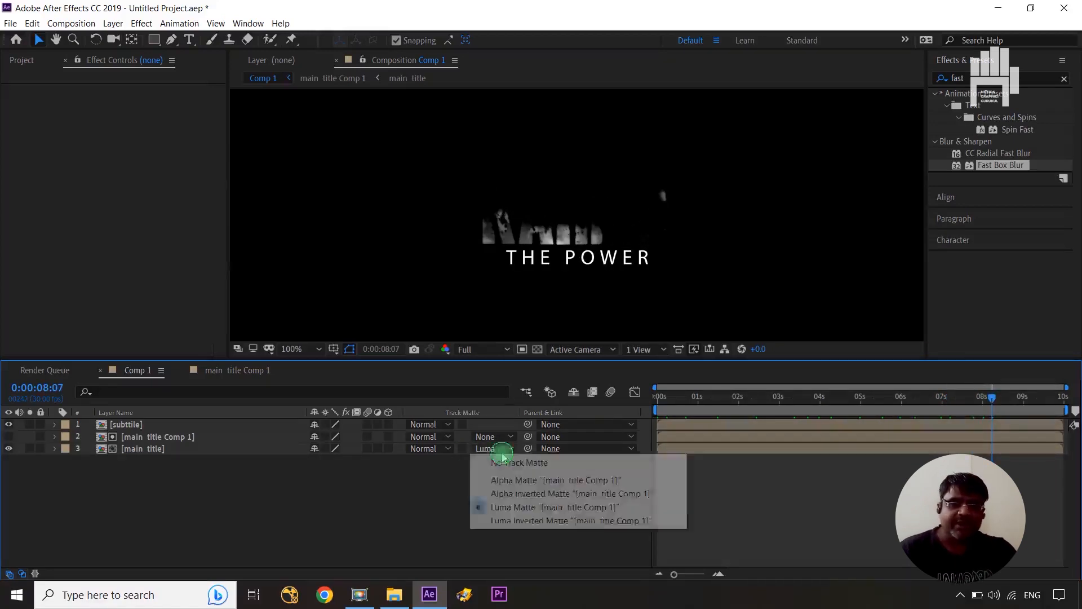
pyautogui.click(520, 522)
pyautogui.moveTo(986, 406); pyautogui.dragTo(913, 420)
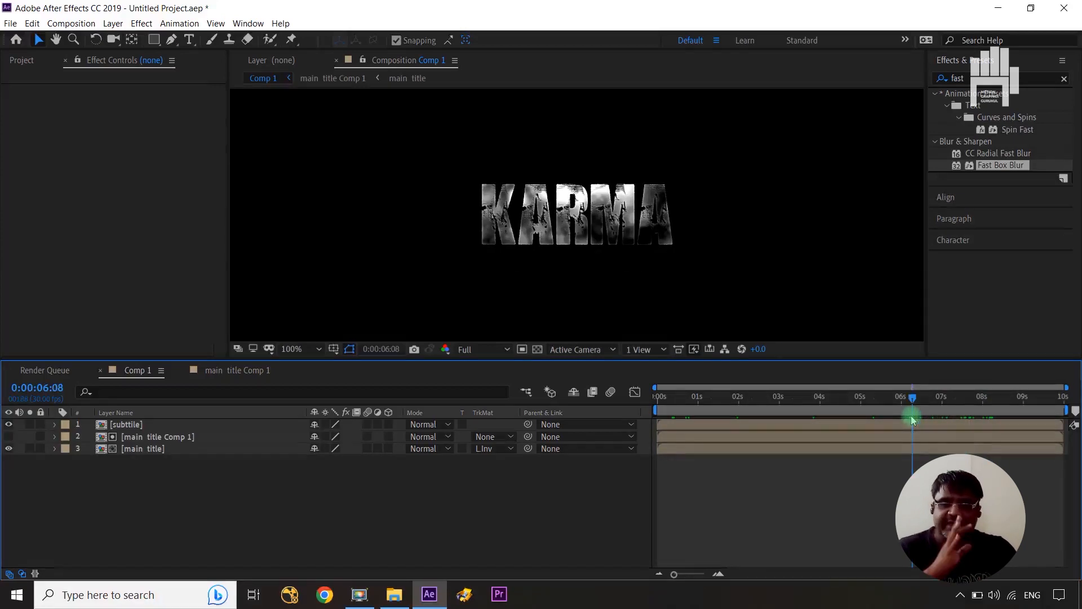
# Step: Set the burn film layer's CC Burn Film Random Seed to 210 in main title Comp 1, and preview the result in Comp 1
pyautogui.click(239, 370)
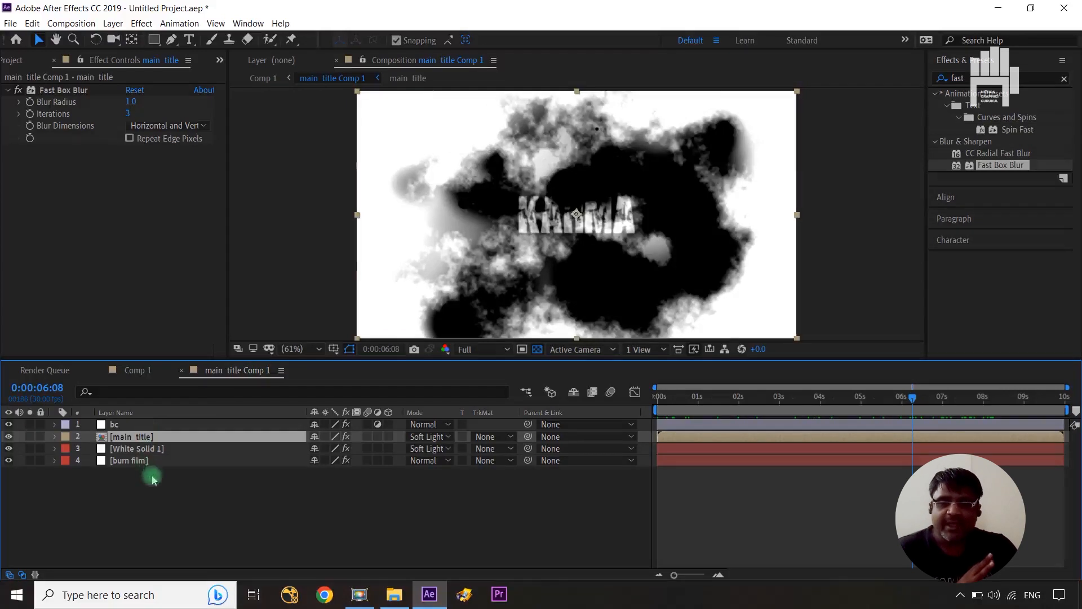
pyautogui.click(136, 460)
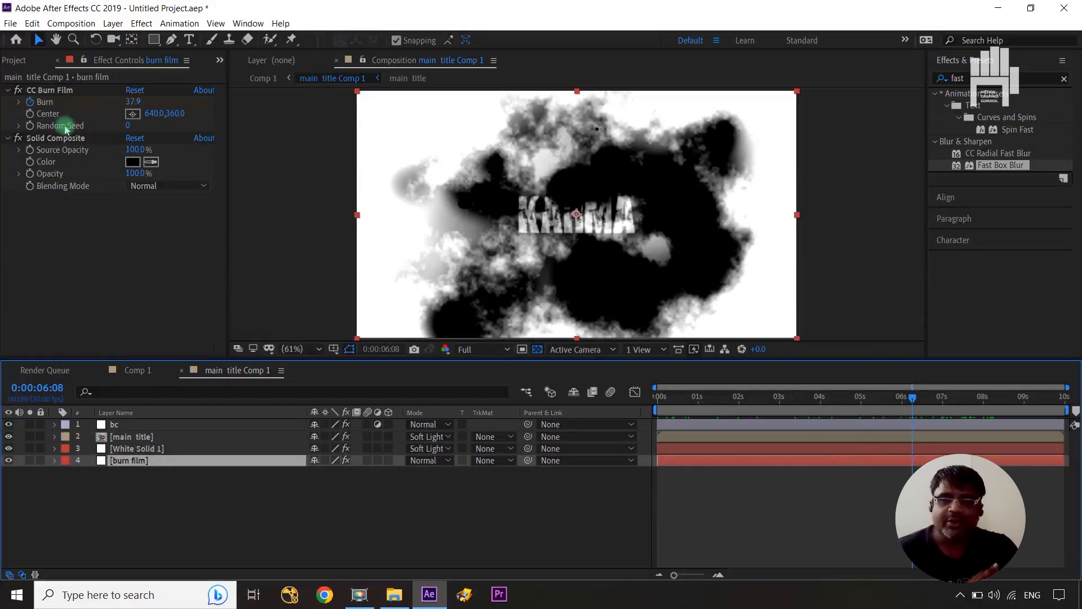
pyautogui.click(133, 126)
pyautogui.moveTo(134, 125); pyautogui.dragTo(146, 127)
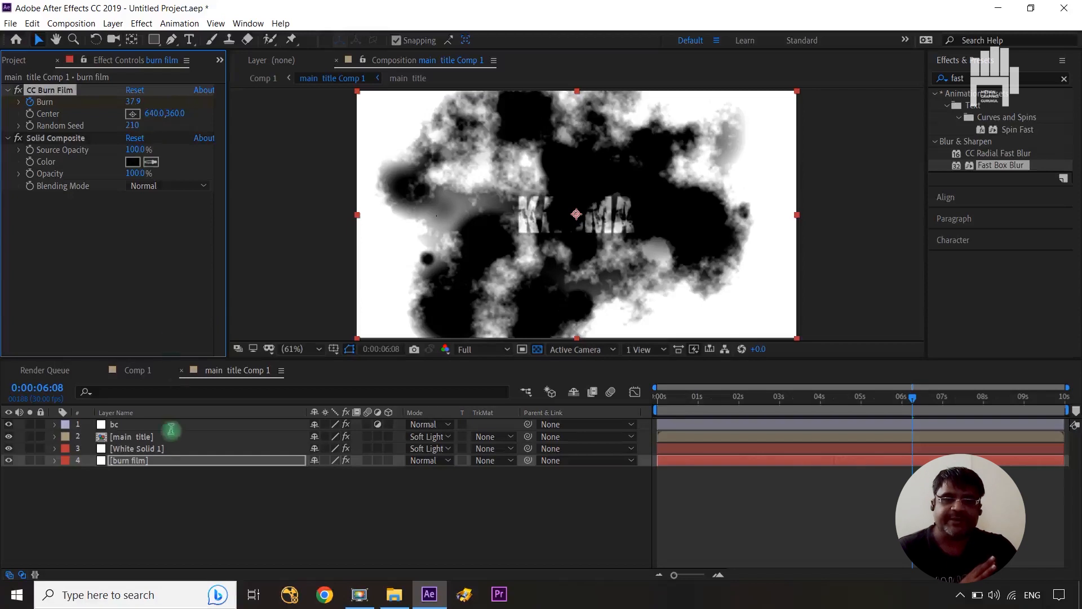
pyautogui.click(133, 370)
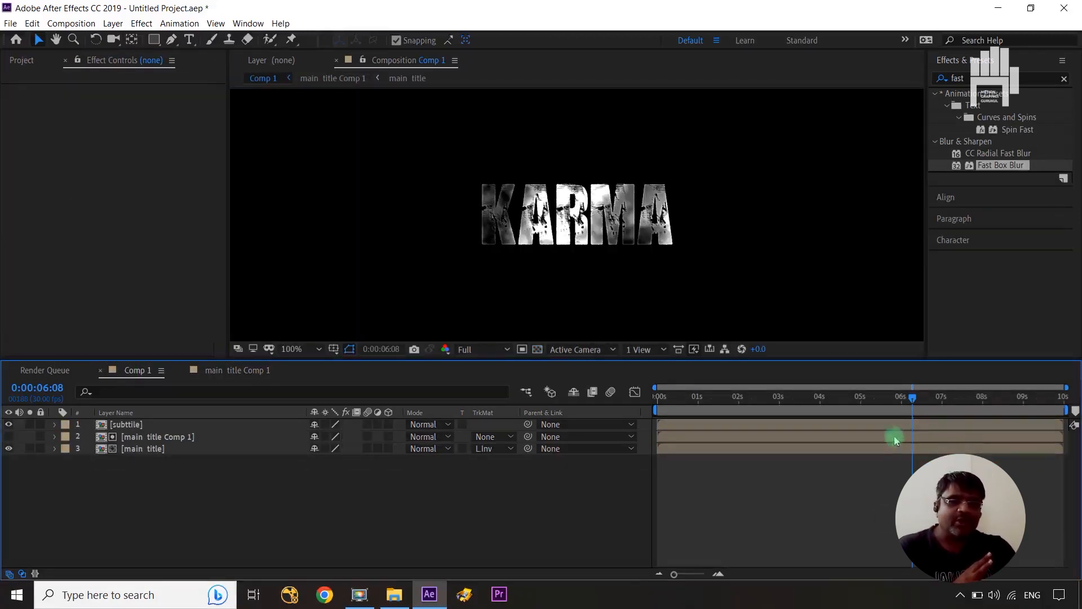
pyautogui.moveTo(912, 402); pyautogui.dragTo(580, 425)
pyautogui.hotkey('shift', '/')
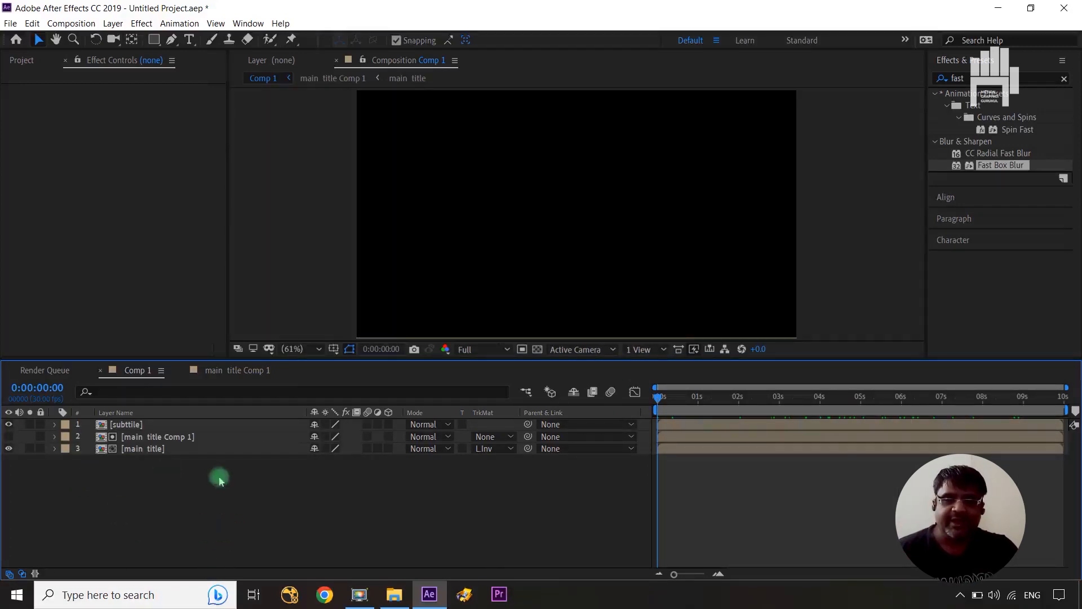
# Step: Create a null object in Comp 1 and parent the subttile and main title layers to it
pyautogui.rightClick(232, 490)
pyautogui.moveTo(322, 361)
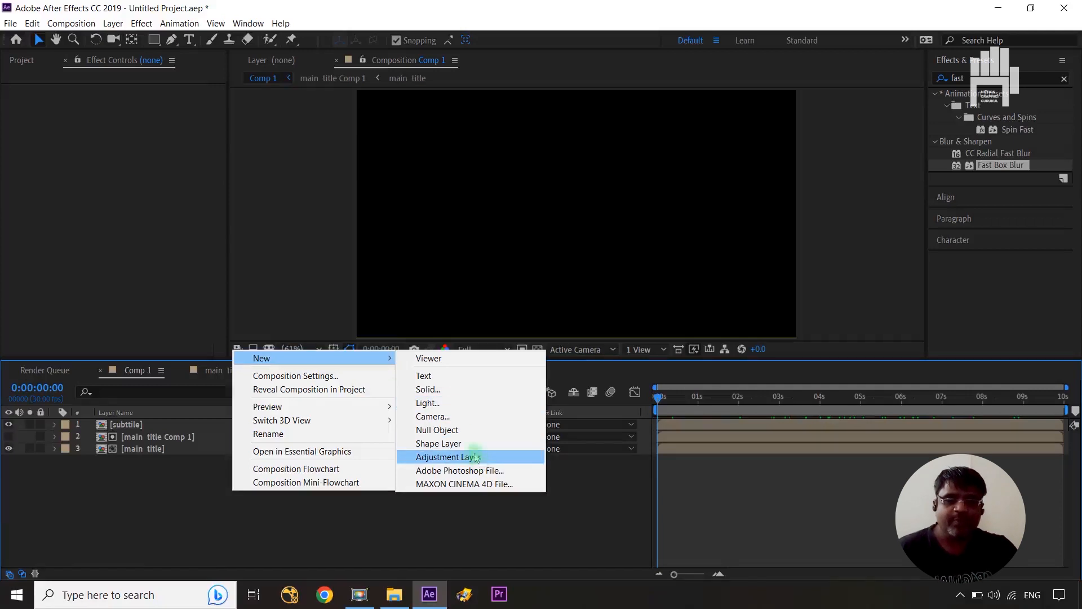
pyautogui.click(471, 429)
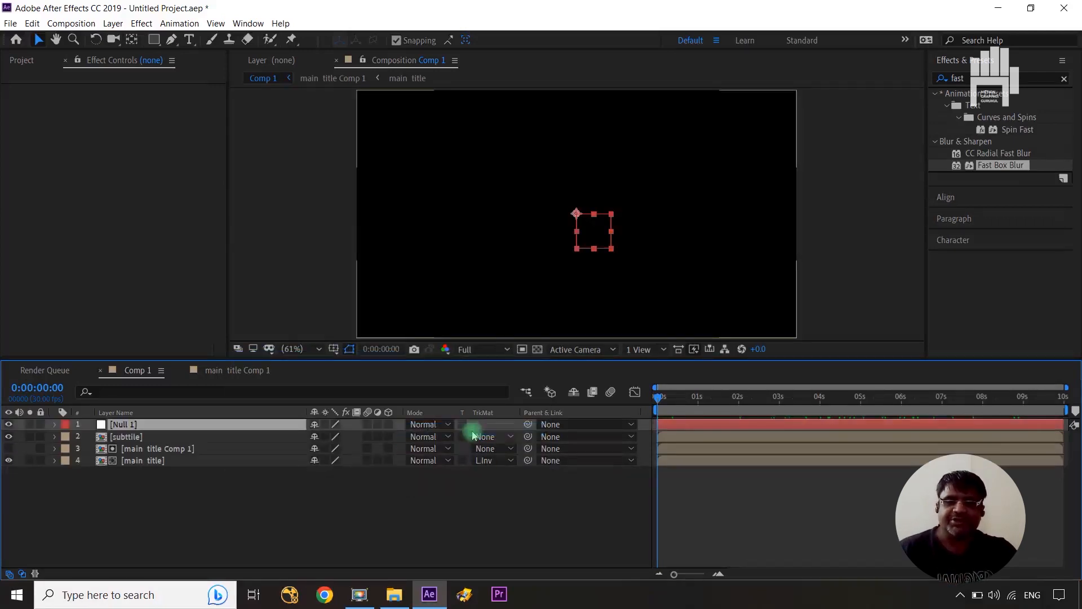
pyautogui.click(163, 439)
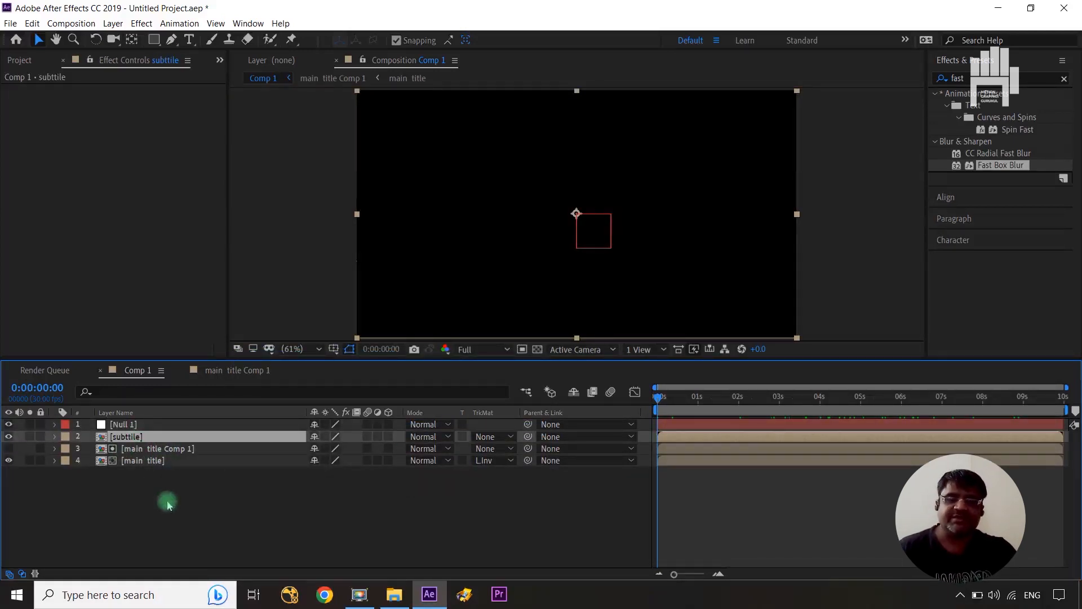
pyautogui.keyDown('ctrl'); pyautogui.click(172, 463); pyautogui.keyUp('ctrl')
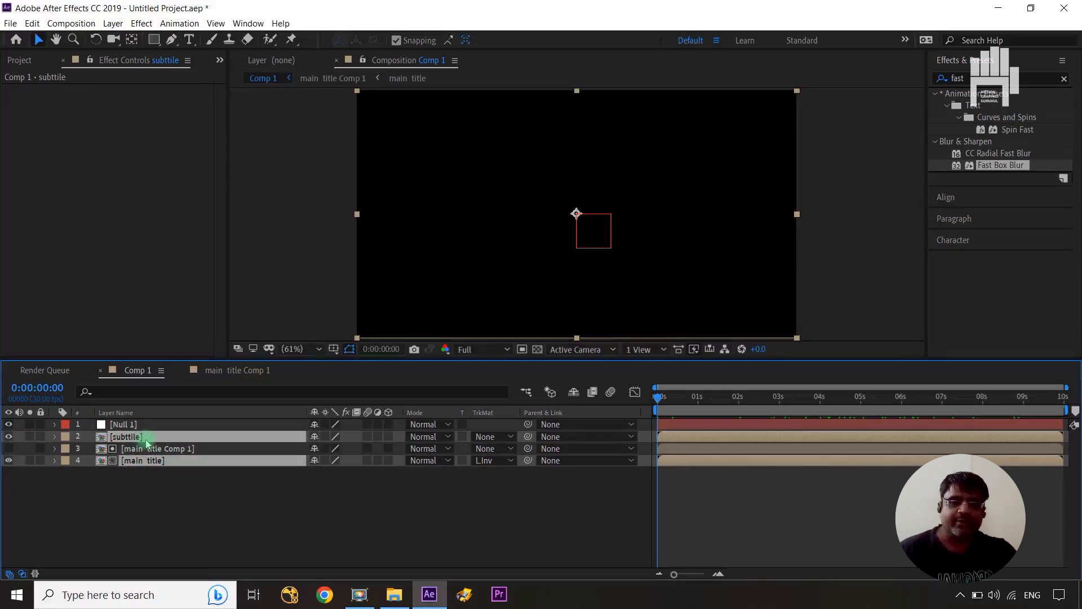
pyautogui.moveTo(527, 436); pyautogui.dragTo(250, 430)
# Step: Keyframe the null layer's Scale at 202% at 0:00:00:00
pyautogui.click(250, 430)
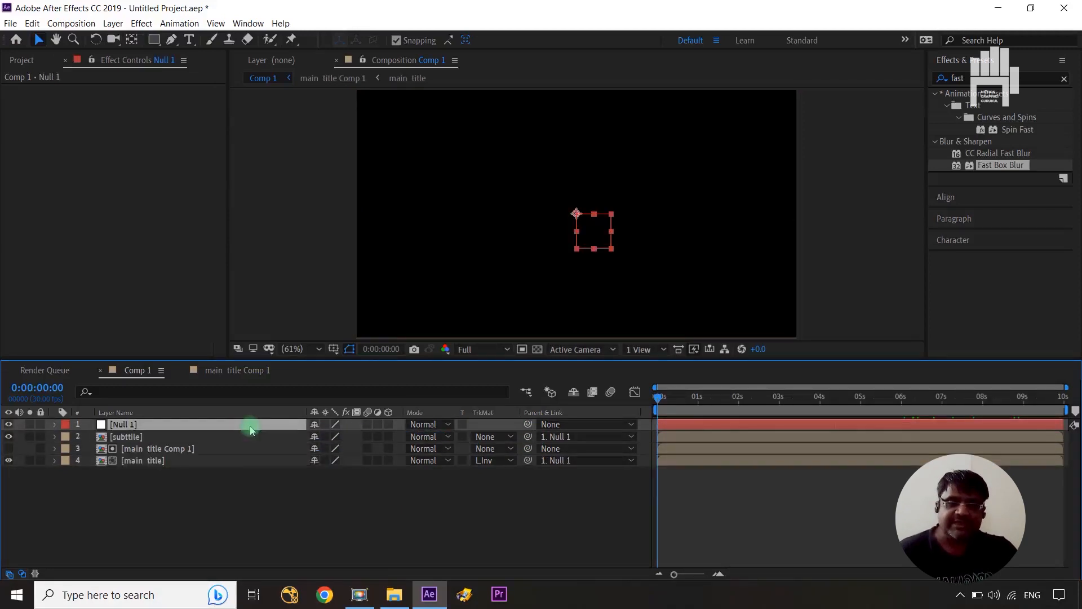
pyautogui.press('s')
pyautogui.moveTo(358, 437); pyautogui.dragTo(394, 442)
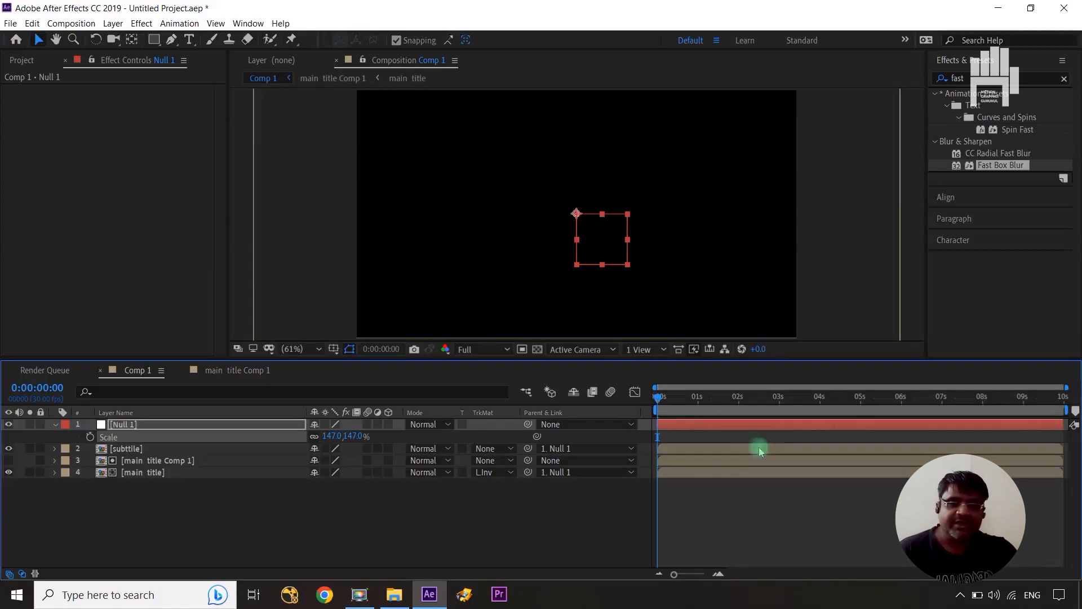
pyautogui.click(90, 437)
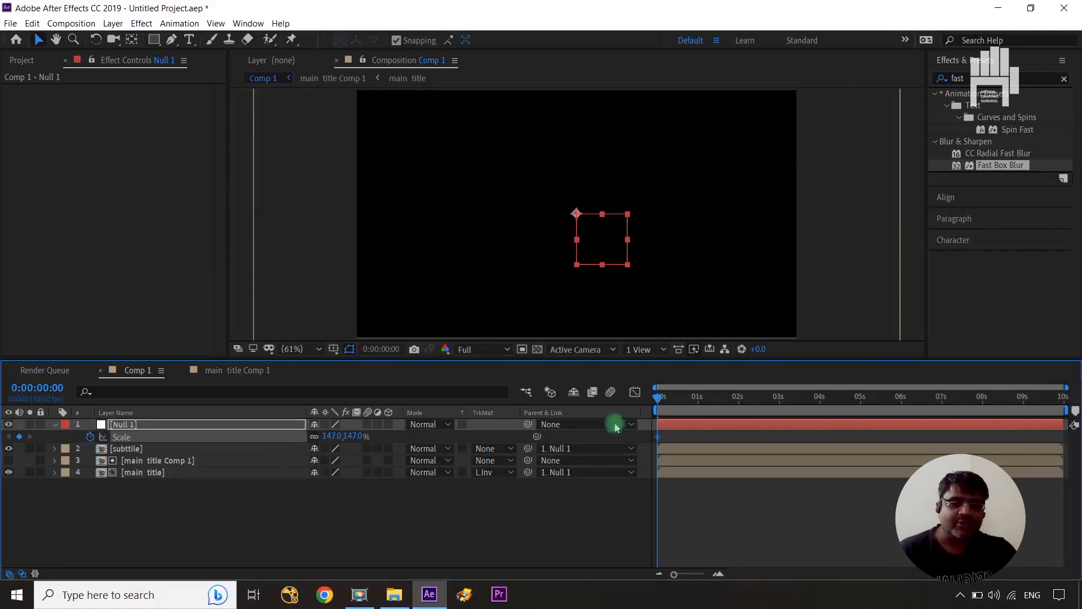
pyautogui.moveTo(658, 403); pyautogui.dragTo(820, 418)
pyautogui.click(9, 439)
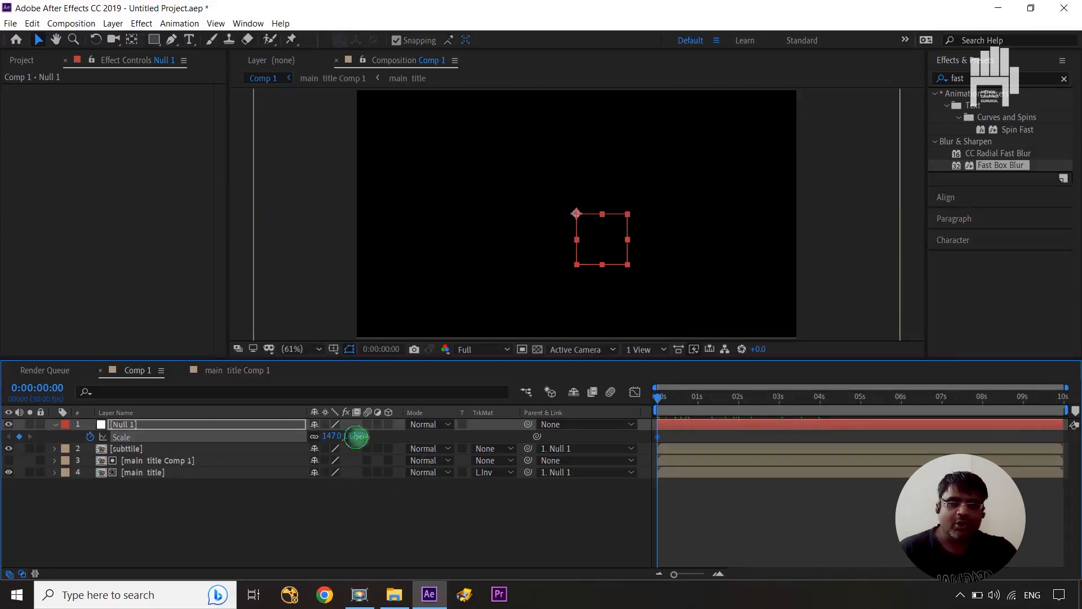
pyautogui.moveTo(357, 436); pyautogui.dragTo(402, 445)
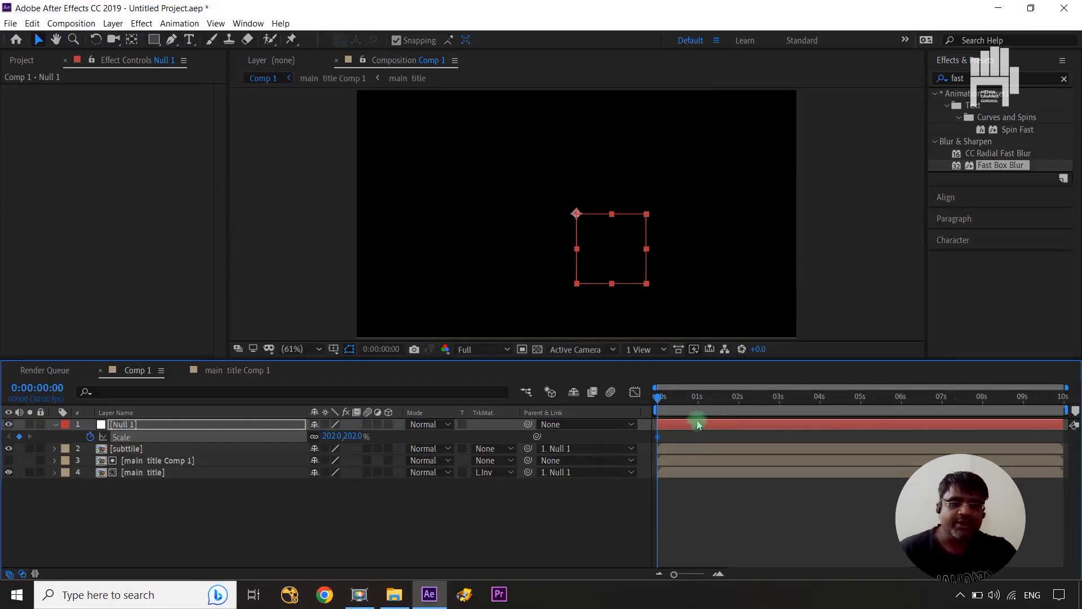
# Step: Set the null layer's Scale to 82% at 0:00:09:29
pyautogui.moveTo(661, 399); pyautogui.dragTo(986, 454)
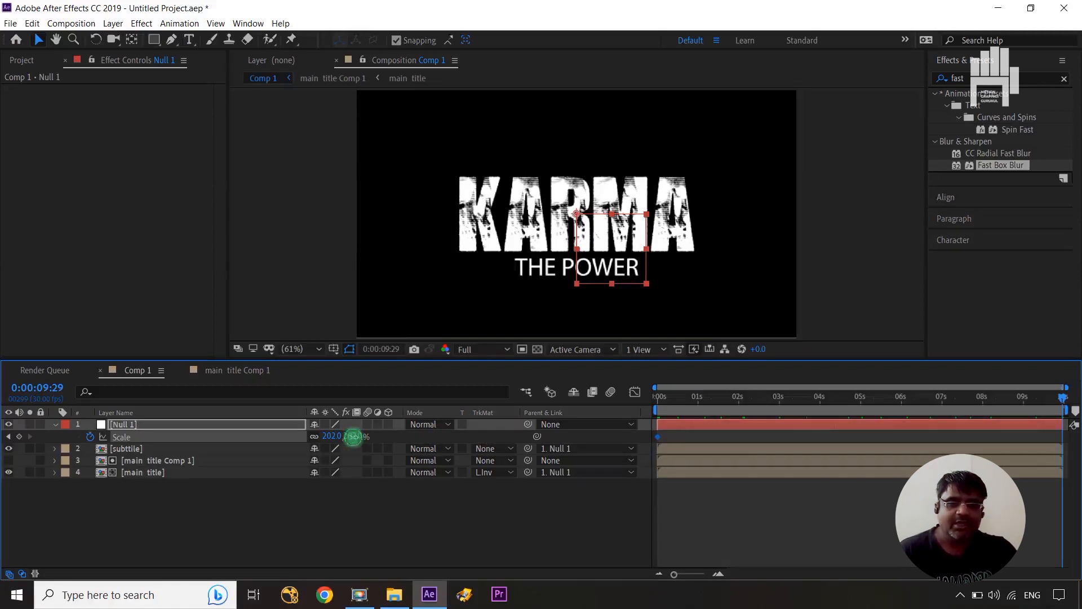
pyautogui.moveTo(349, 436); pyautogui.dragTo(305, 504)
pyautogui.click(305, 503)
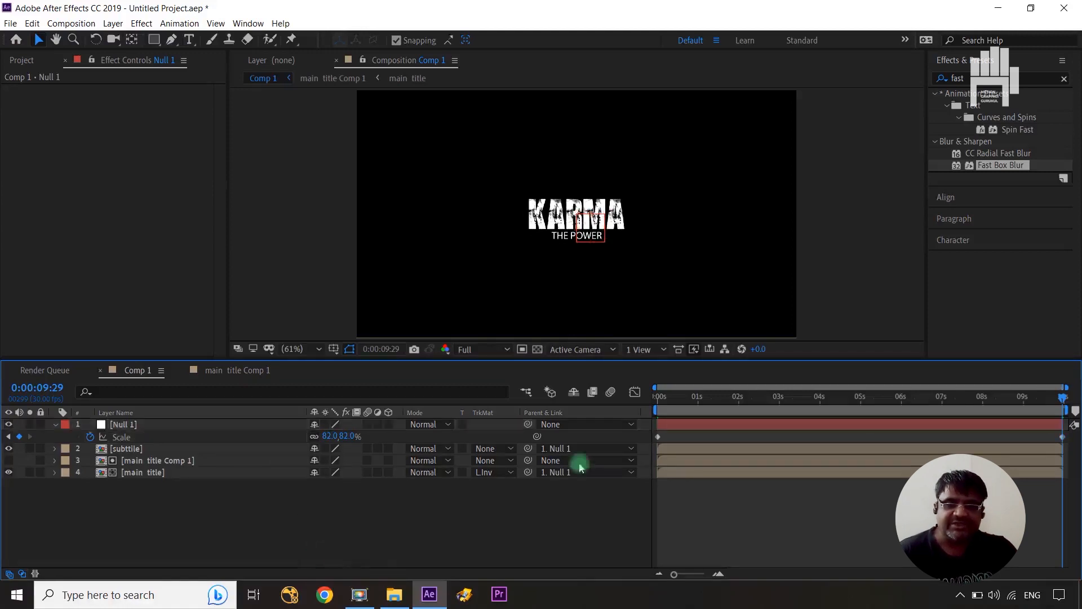
# Step: Set the burn film layer's CC Burn Film Burn keyframe at 0:00:09:29 to 48.6 in main title Comp 1
pyautogui.click(239, 376)
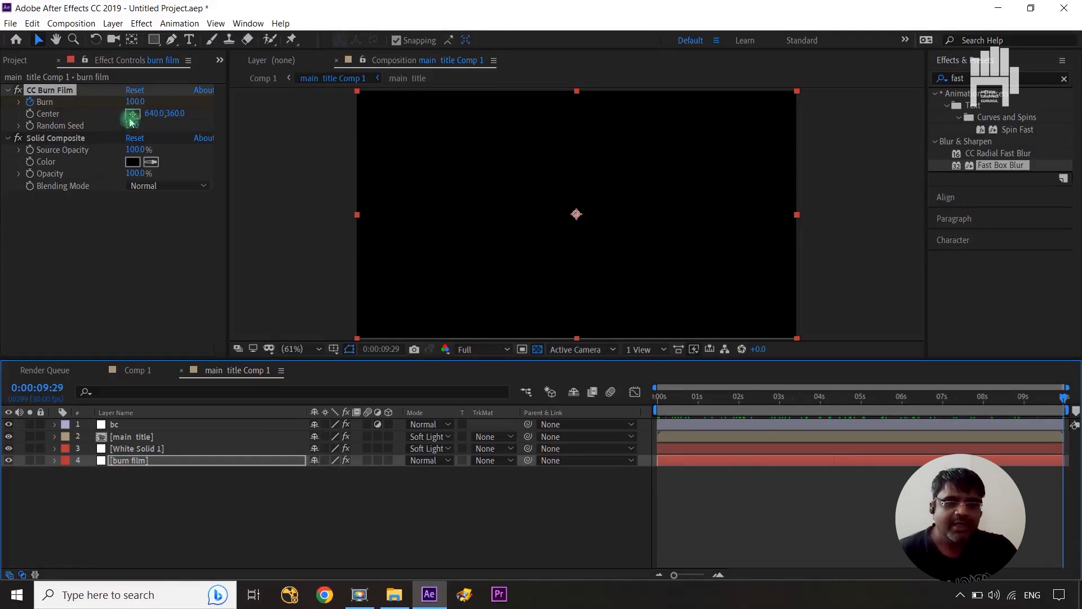
pyautogui.click(162, 463)
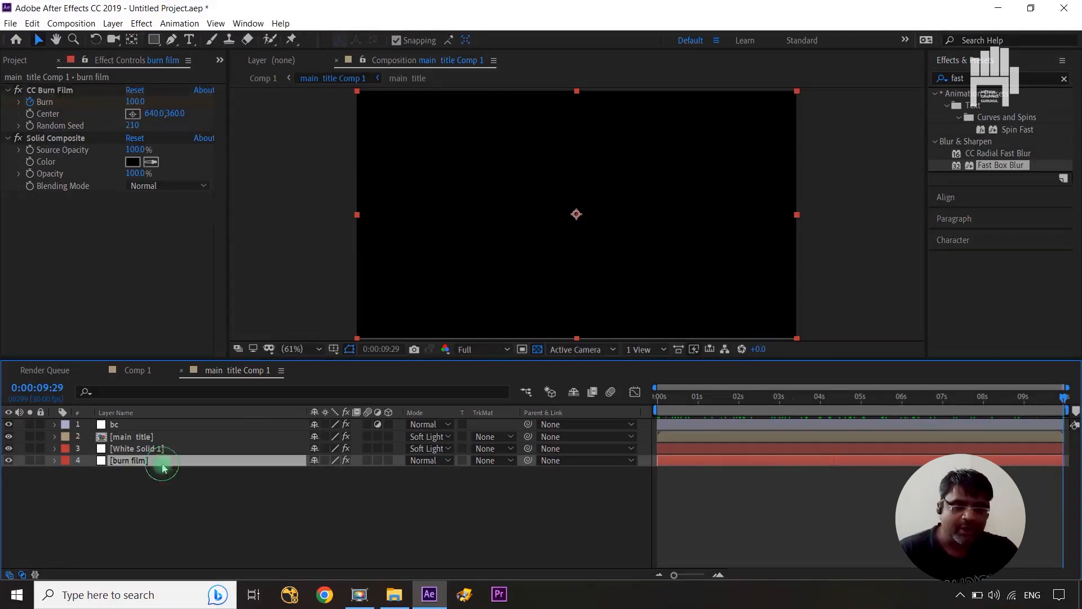
pyautogui.press('u')
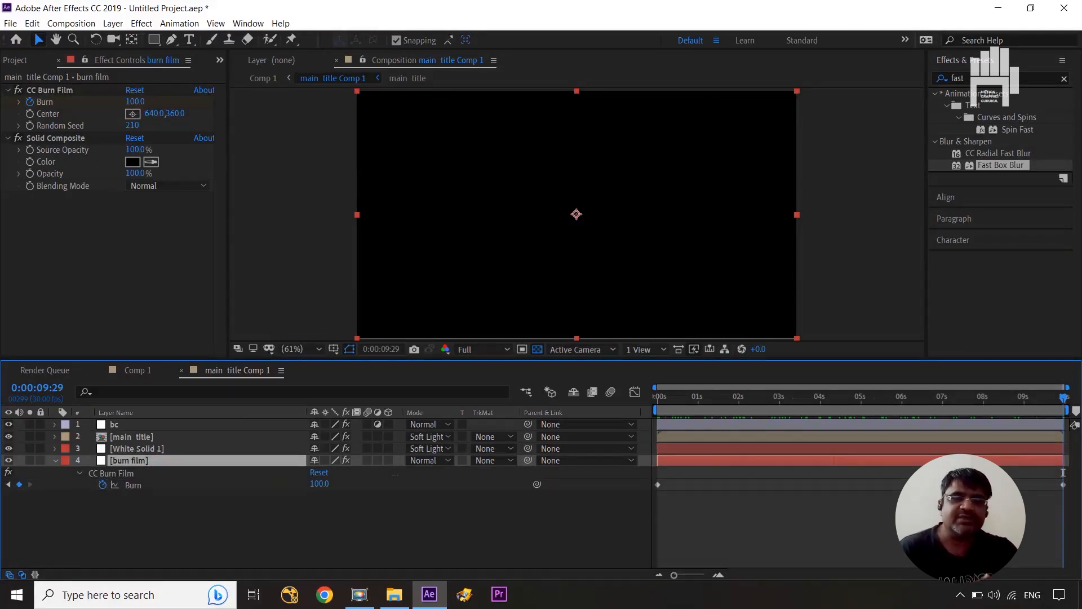
pyautogui.press('F2')
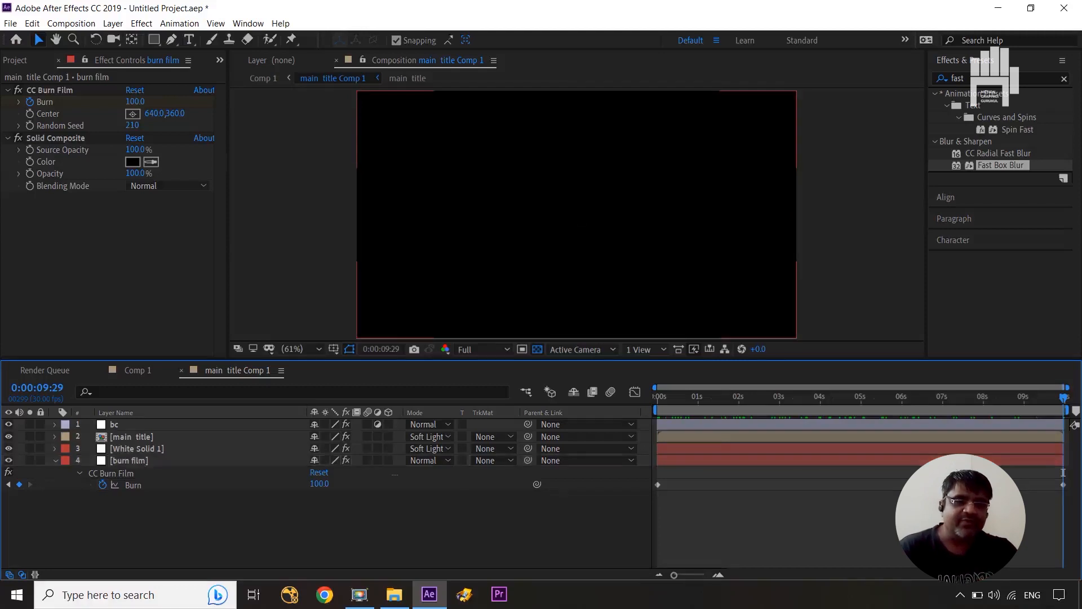
pyautogui.click(1063, 485)
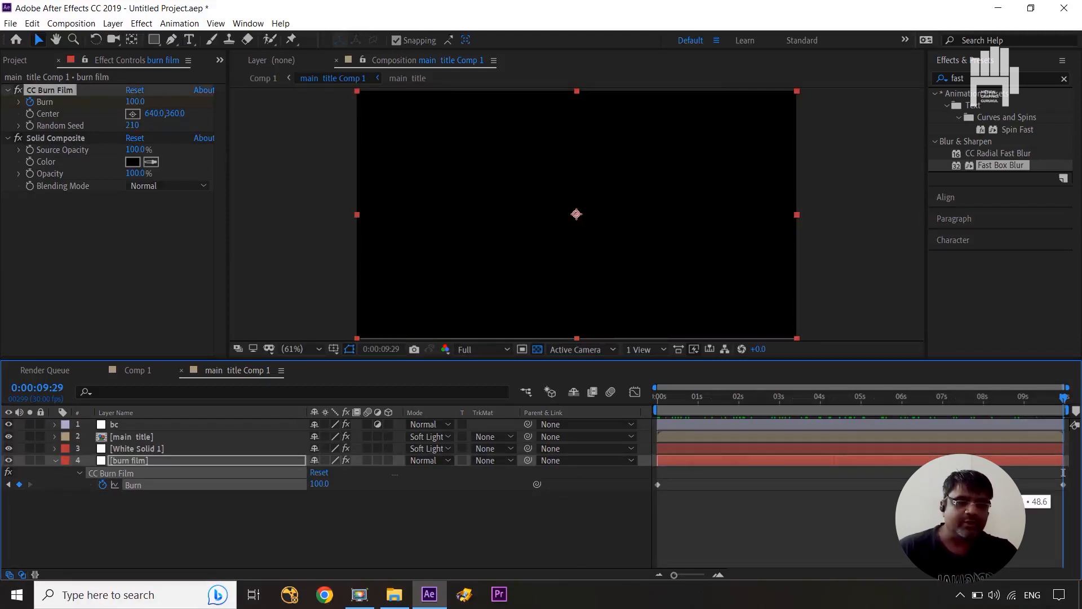
pyautogui.hotkey('ctrl', 'c')
pyautogui.hotkey('ctrl', 'v')
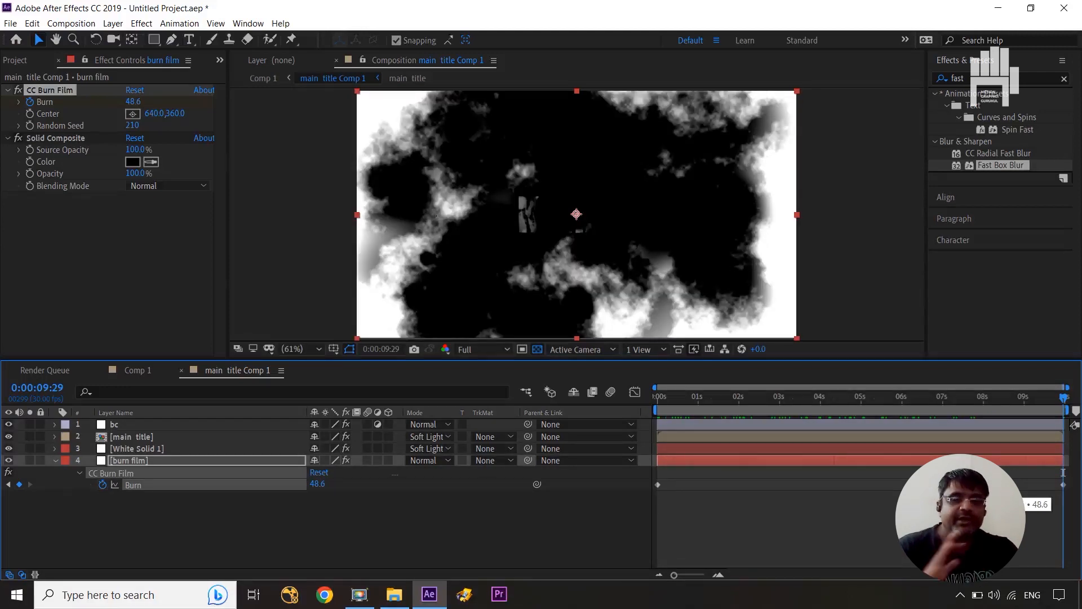
pyautogui.press('Delete')
# Step: Return to Comp 1, check the title around 0:00:08:03, and preview the whole animation from the start
pyautogui.click(146, 374)
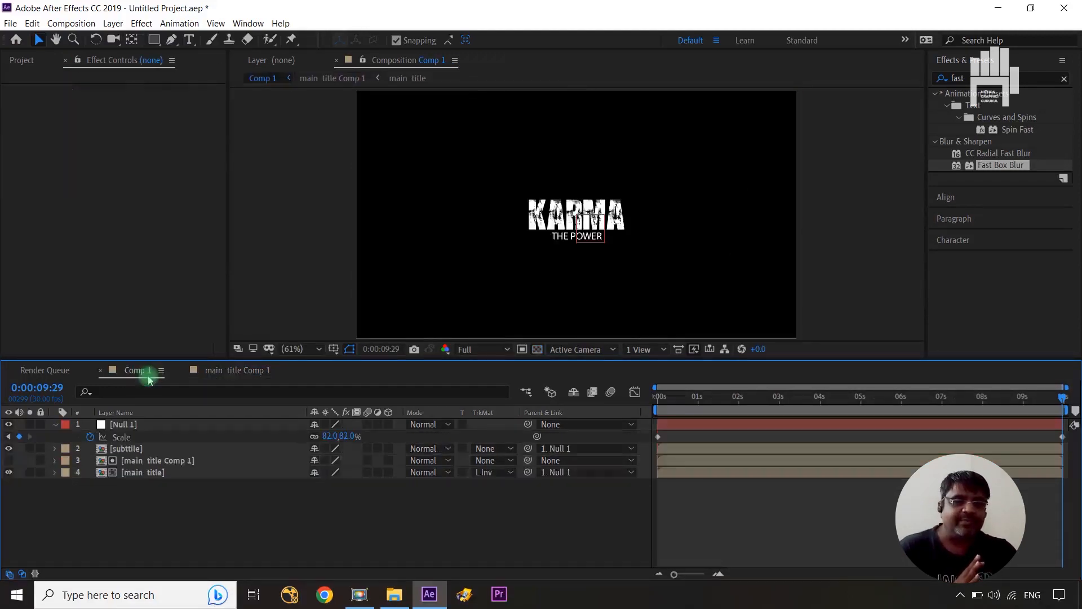
pyautogui.moveTo(1027, 399); pyautogui.dragTo(986, 405)
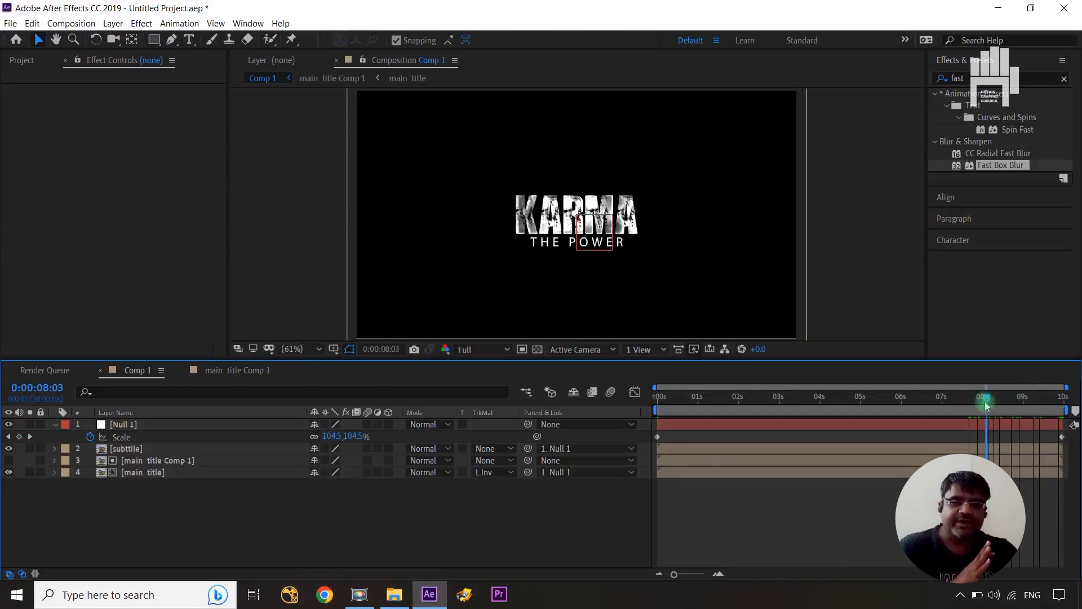
pyautogui.press('Home')
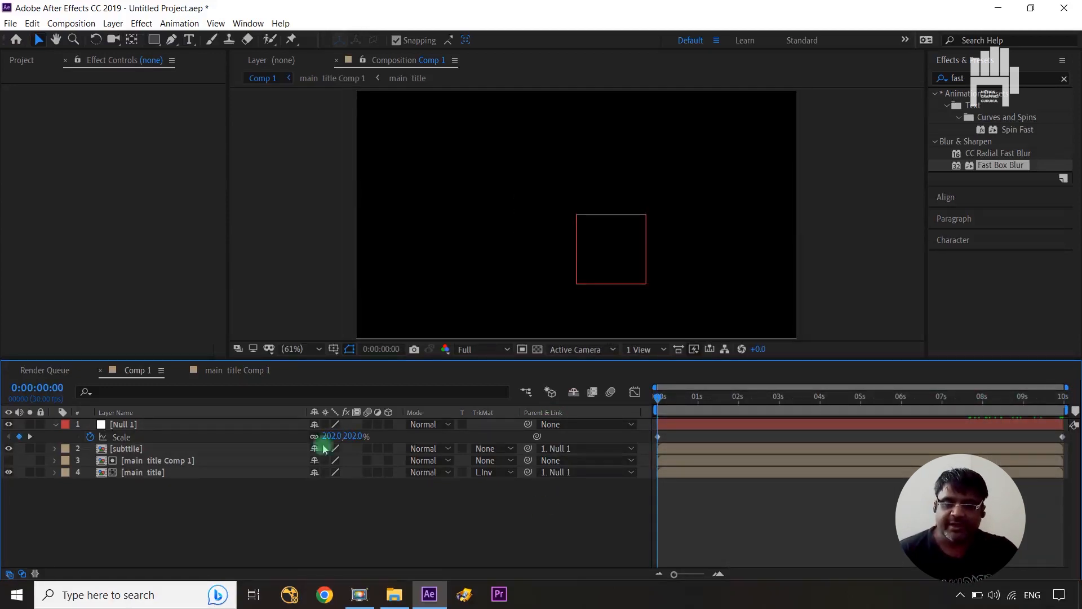
pyautogui.press('space')
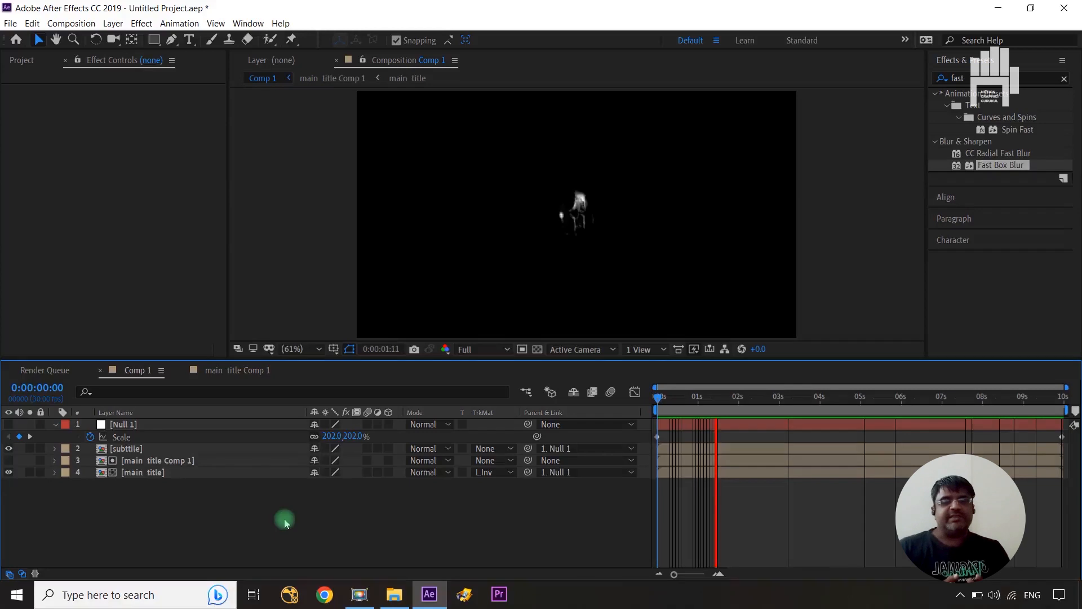